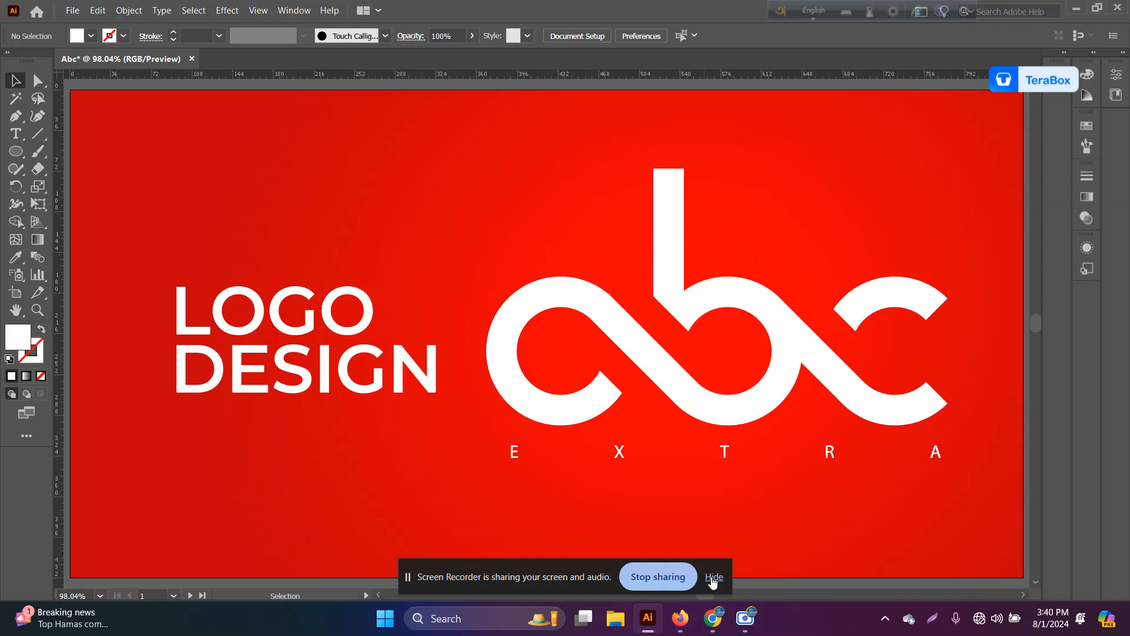
{"action": "left_click", "coordinate": [715, 577]}
{"action": "left_click", "coordinate": [744, 618]}
{"action": "left_click", "coordinate": [744, 618]}
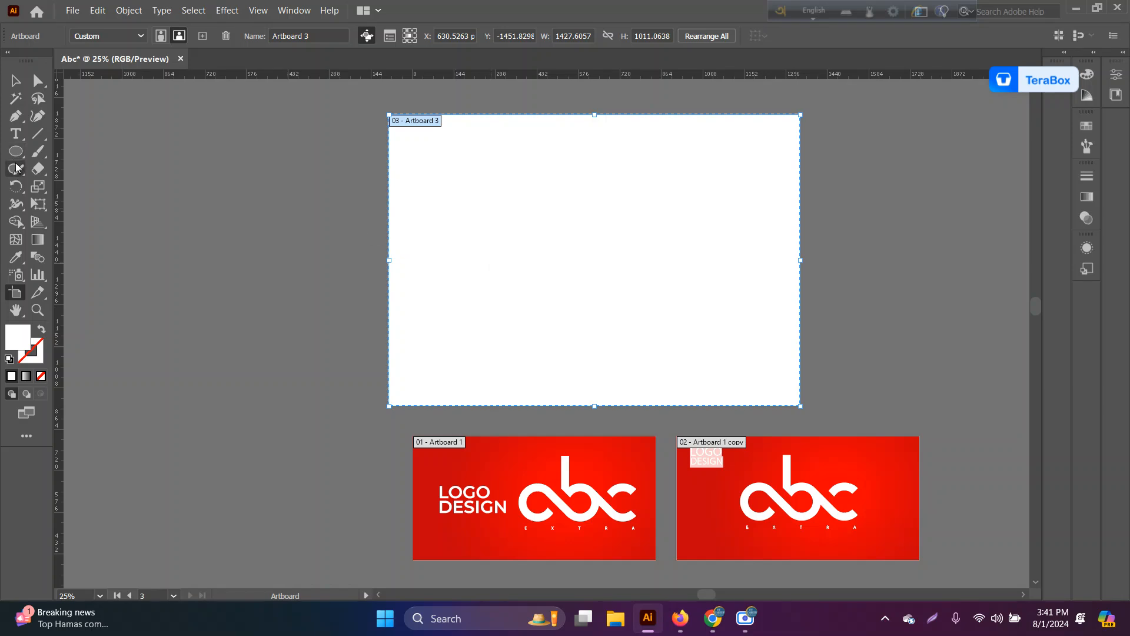
Draw a rectangle covering the blank third artboard and fill it with the red radial gradient sampled from the first artboard's background
{"action": "left_click", "coordinate": [15, 158]}
{"action": "left_click_drag", "start_coordinate": [16, 159], "coordinate": [62, 150]}
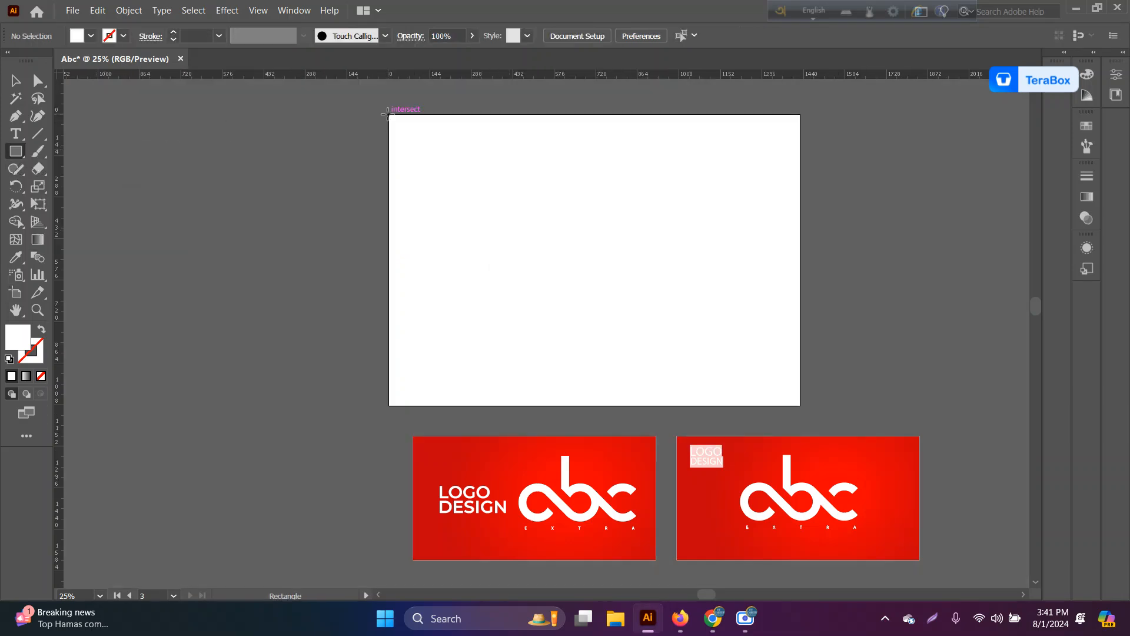
{"action": "left_click_drag", "start_coordinate": [389, 114], "coordinate": [801, 405]}
{"action": "left_click", "coordinate": [16, 256]}
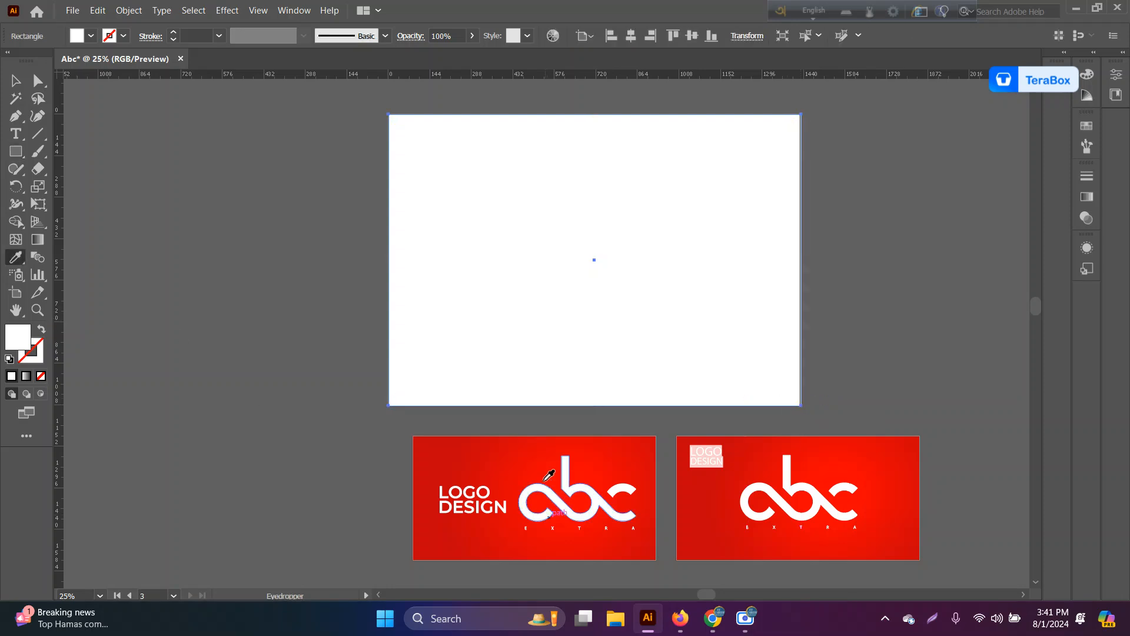
{"action": "left_click", "coordinate": [546, 476]}
{"action": "left_click", "coordinate": [15, 86]}
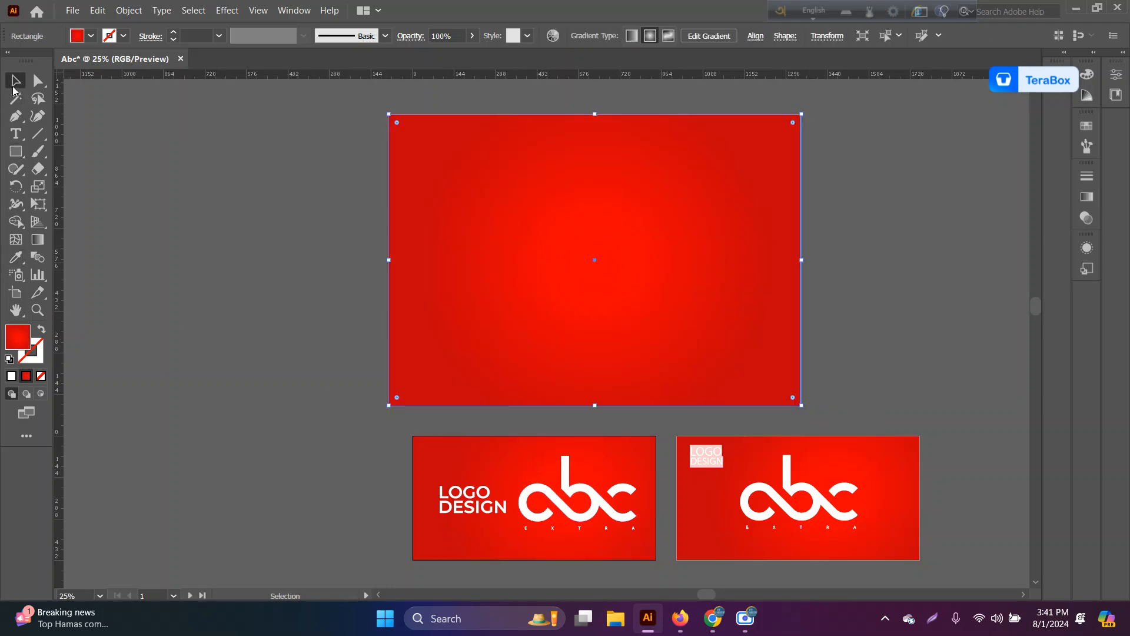
{"action": "key", "text": "ctrl+shift+a"}
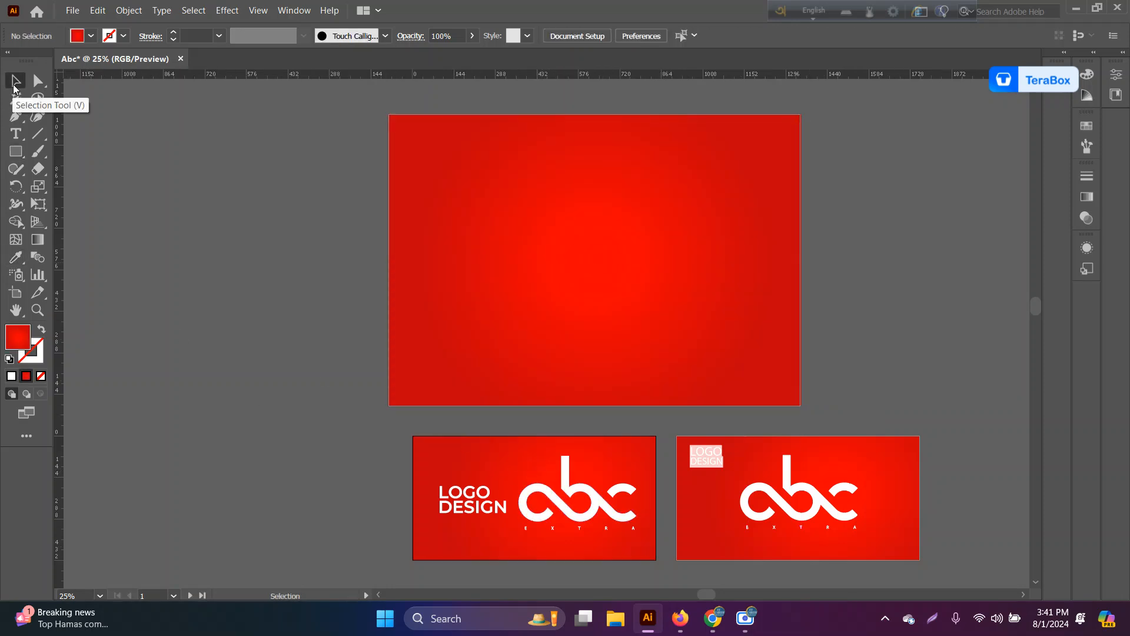
Draw a square about 717 pt wide in the middle of the red background, with no fill and a black 10 pt stroke
{"action": "left_click", "coordinate": [15, 151]}
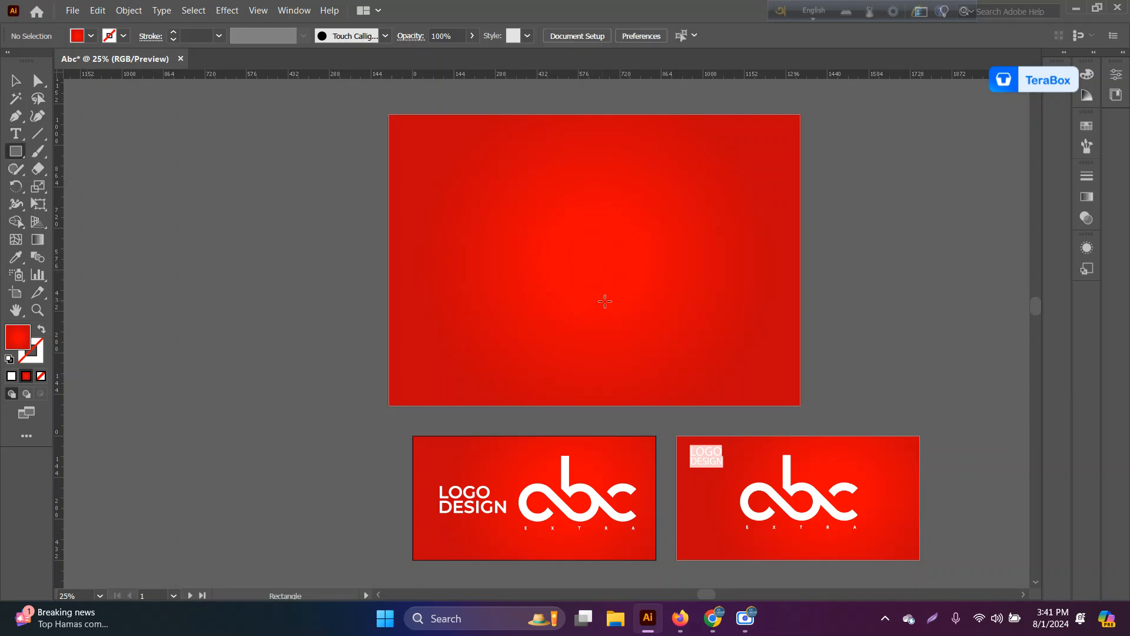
{"action": "left_click_drag", "start_coordinate": [598, 259], "coordinate": [696, 356]}
{"action": "left_click", "coordinate": [41, 329]}
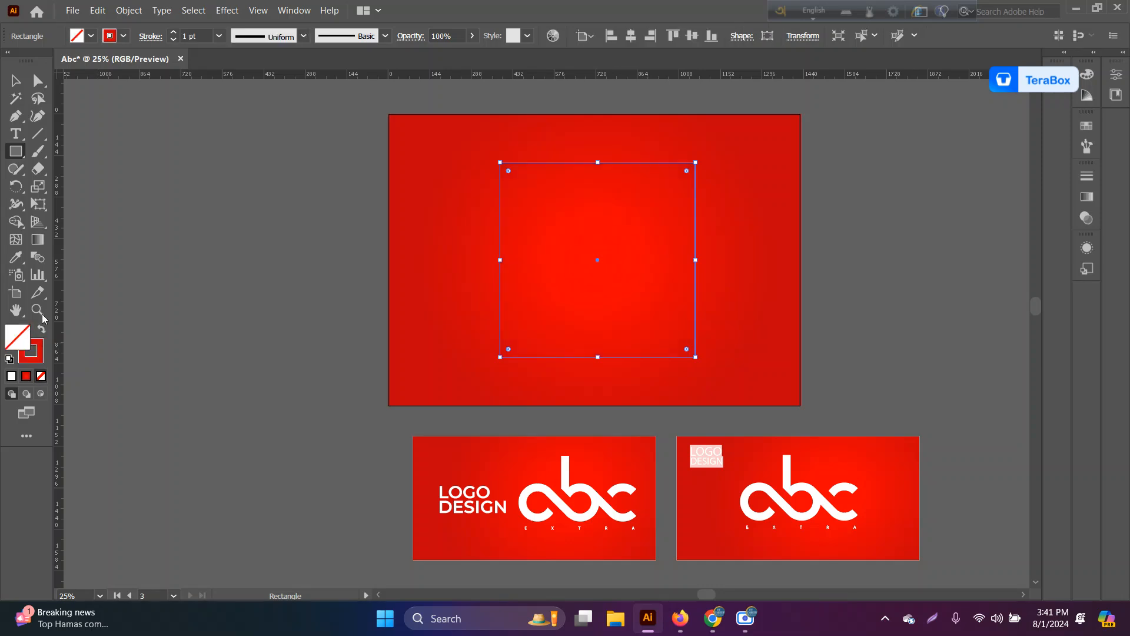
{"action": "left_click", "coordinate": [124, 37]}
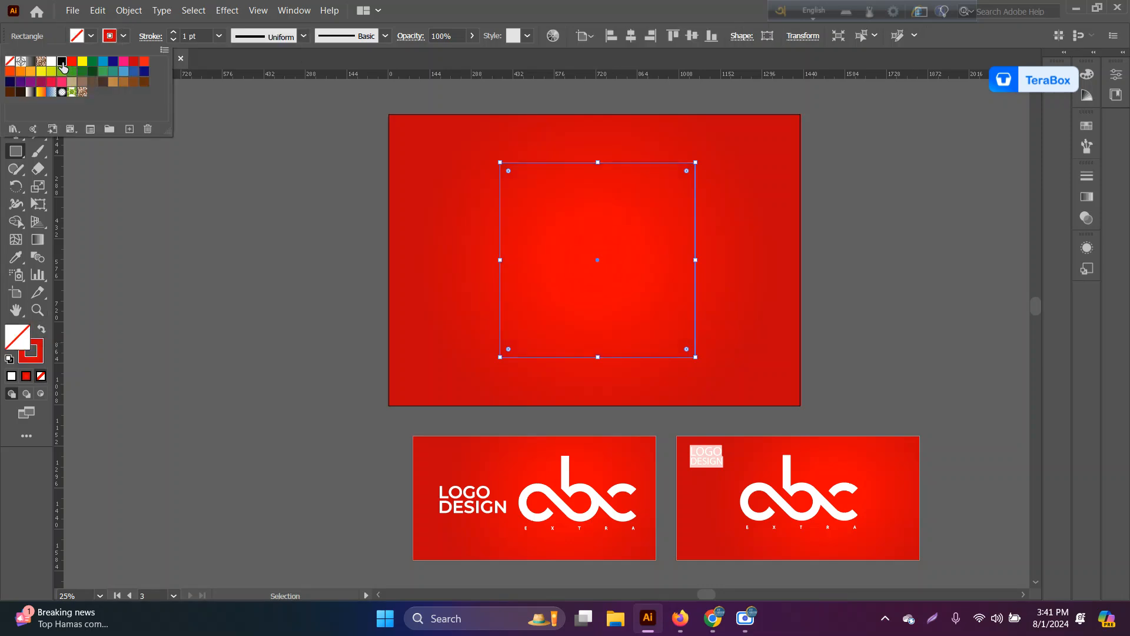
{"action": "left_click", "coordinate": [62, 62]}
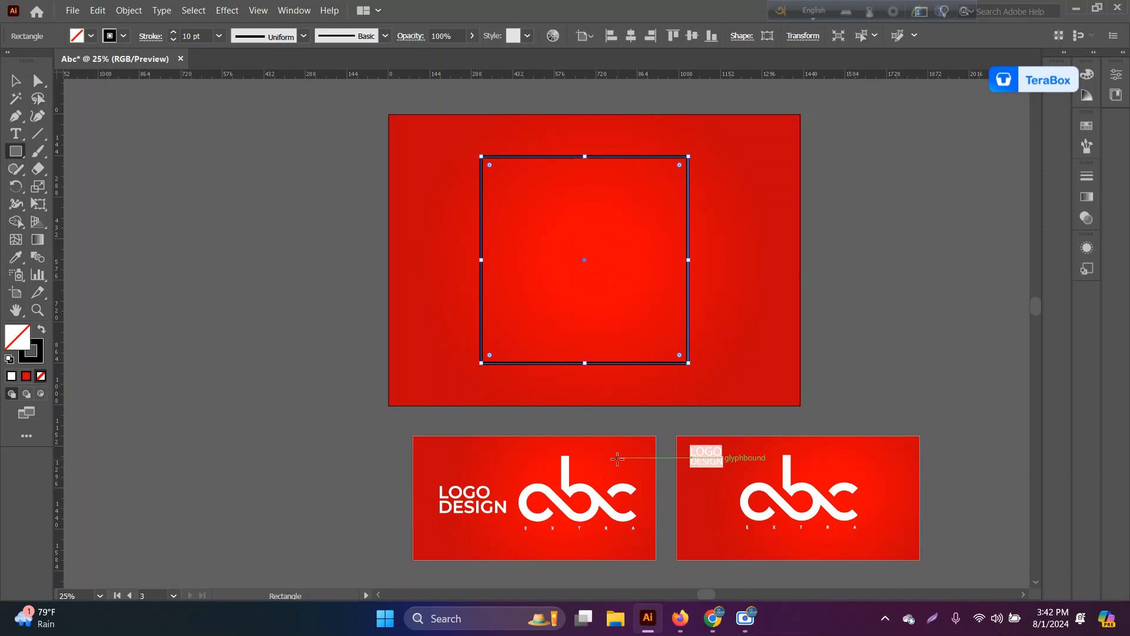
Split the square into a grid of 3 rows and 3 columns with no gutter
{"action": "left_click", "coordinate": [129, 11]}
{"action": "mouse_move", "coordinate": [151, 353]}
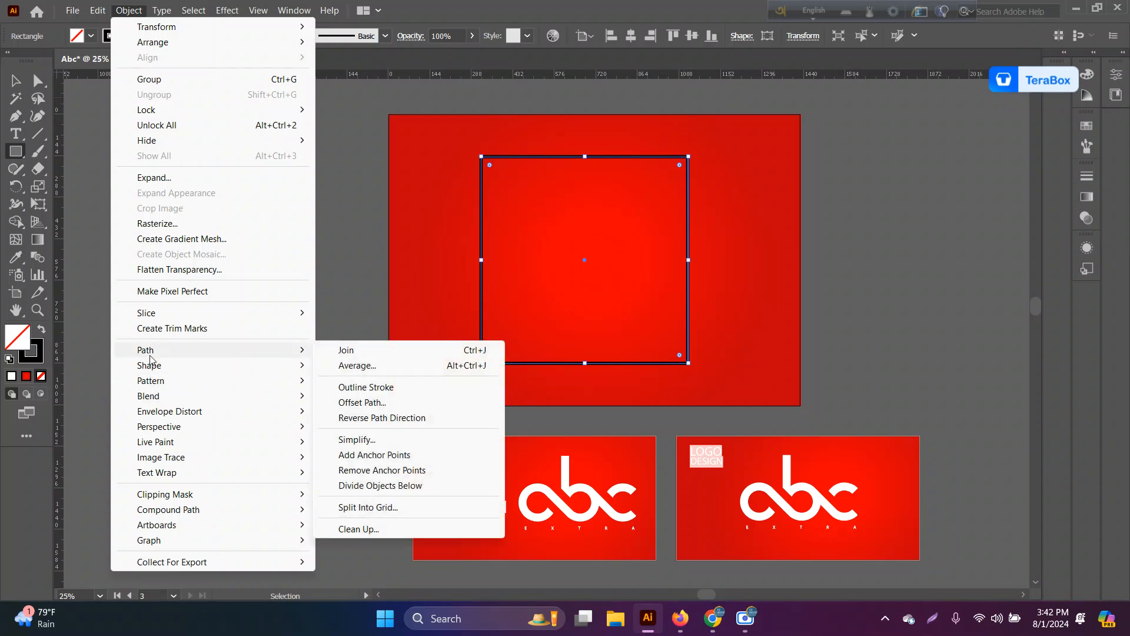
{"action": "left_click", "coordinate": [388, 508]}
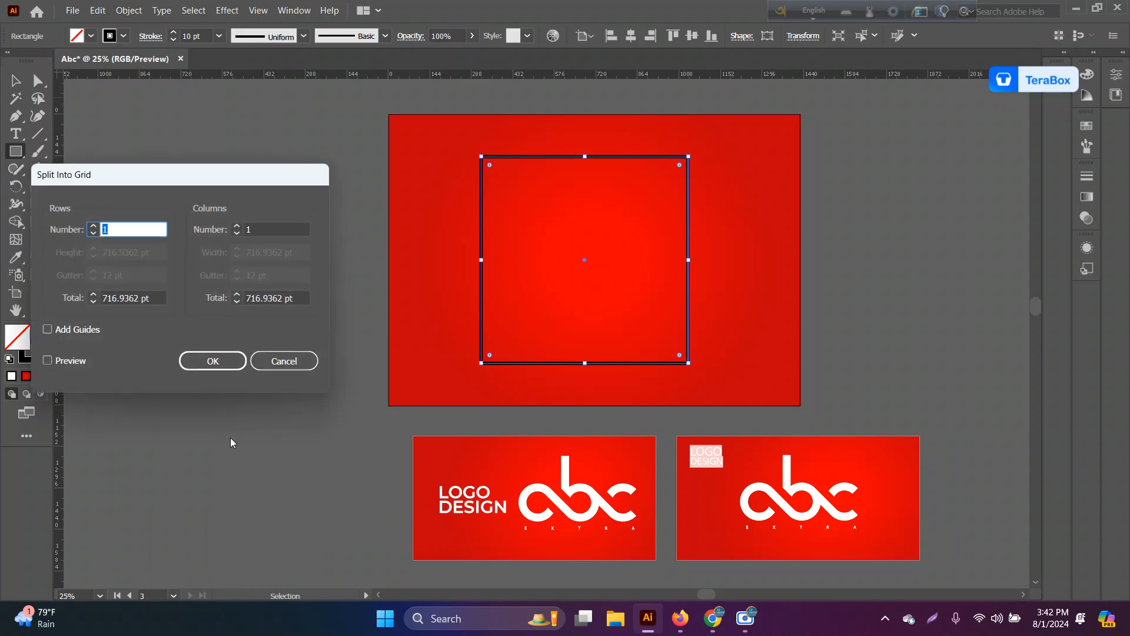
{"action": "type", "text": "3"}
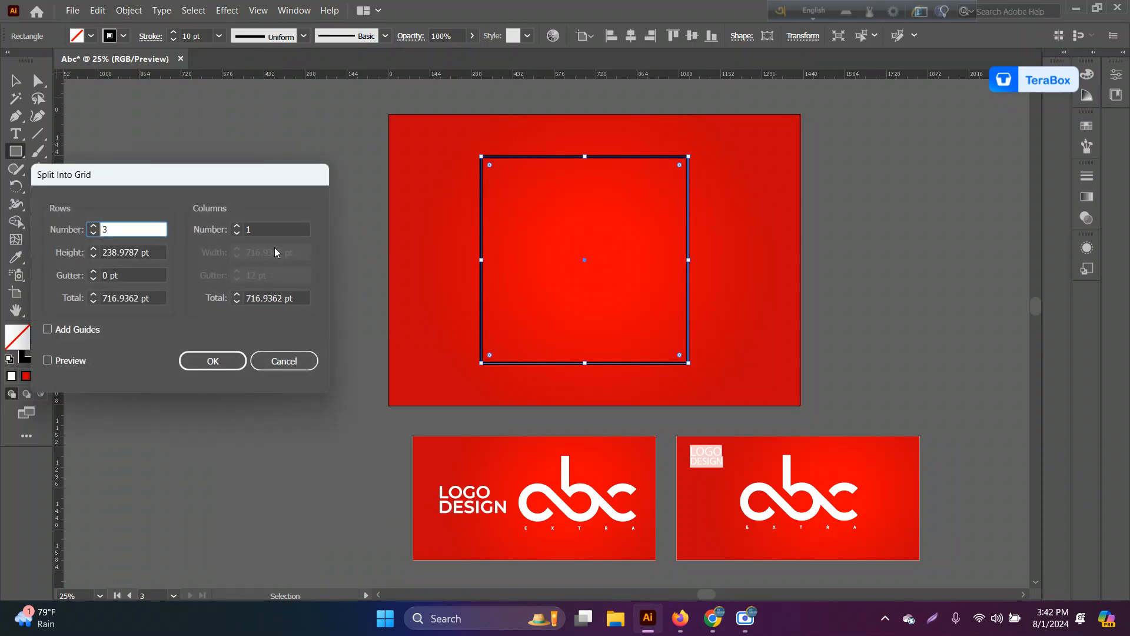
{"action": "left_click", "coordinate": [274, 229]}
{"action": "type", "text": "3"}
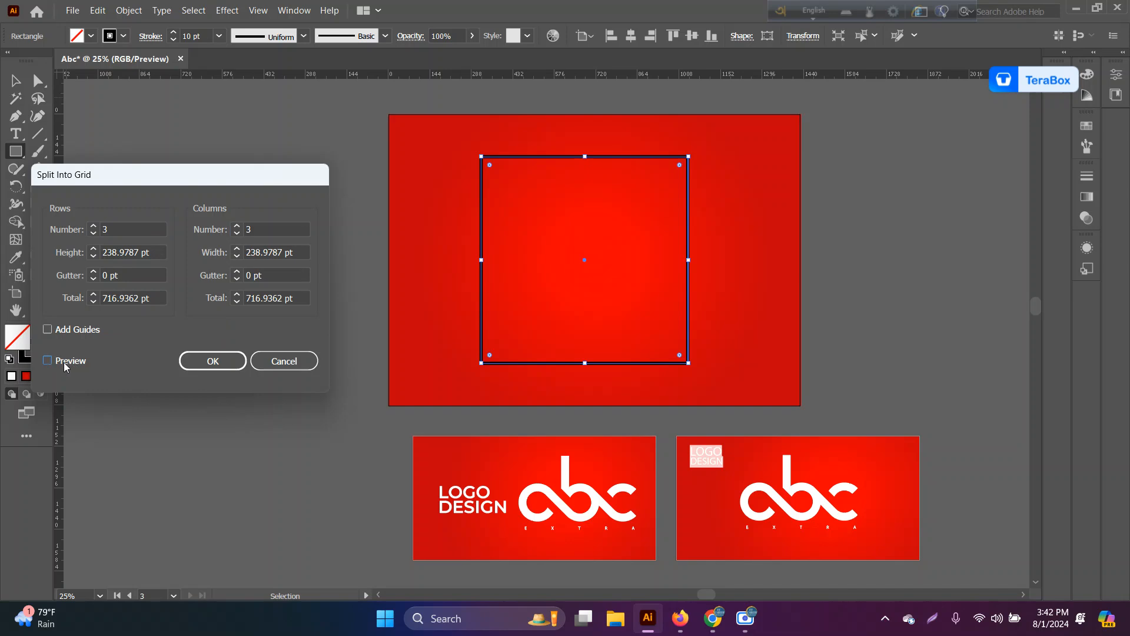
{"action": "left_click", "coordinate": [49, 361]}
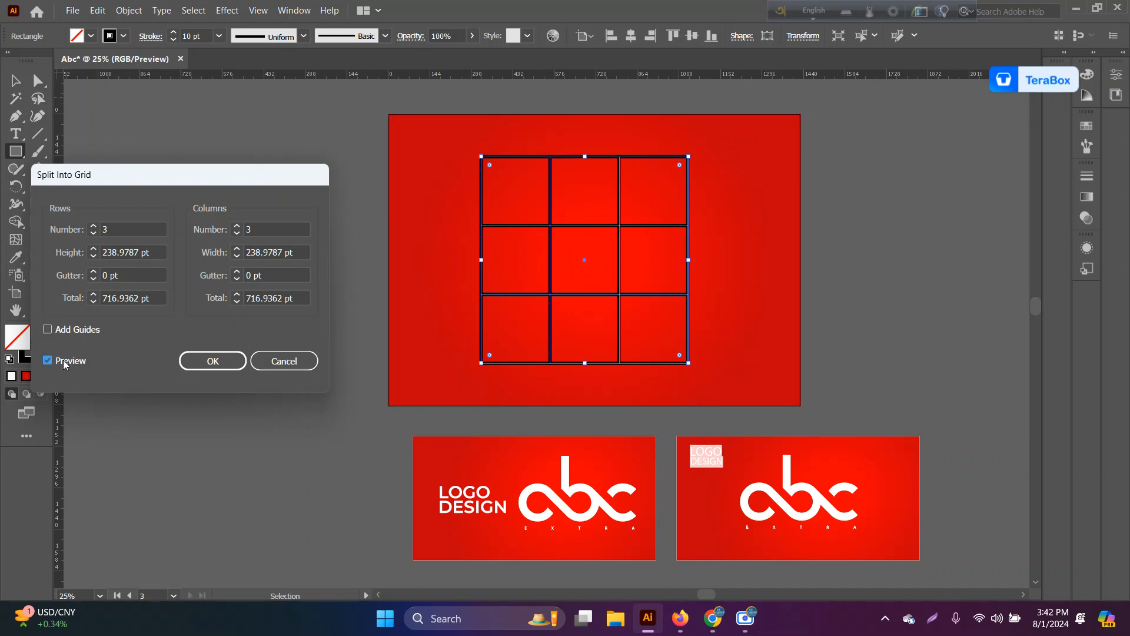
{"action": "left_click", "coordinate": [212, 361]}
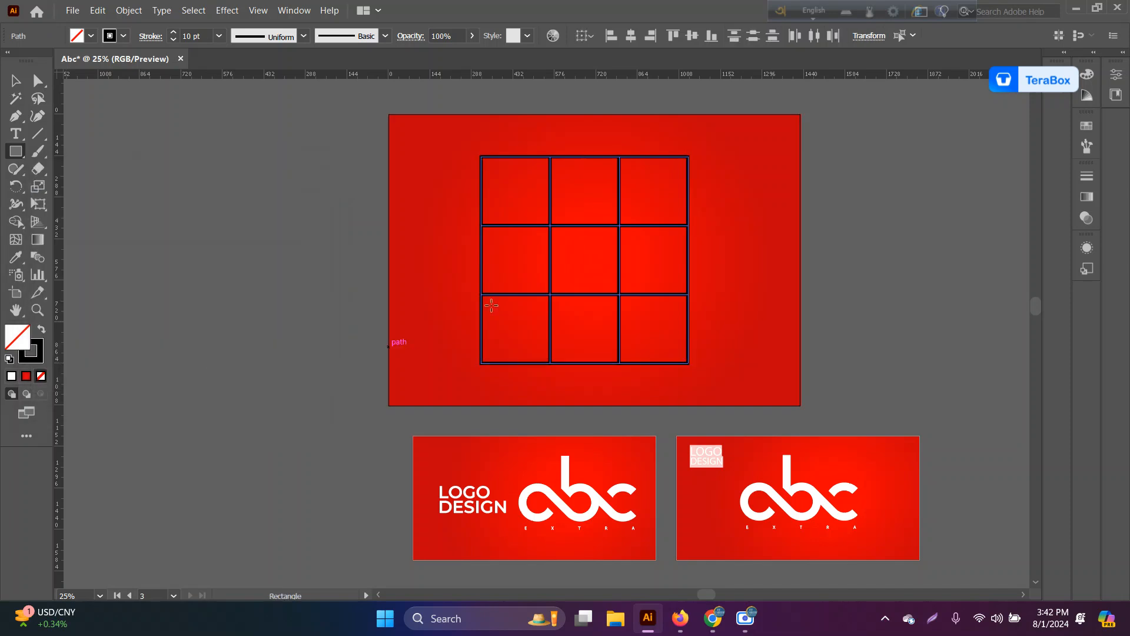
Rotate the whole grid about 45 degrees so that it stands as a diamond with its side corners roughly level
{"action": "left_click", "coordinate": [13, 83]}
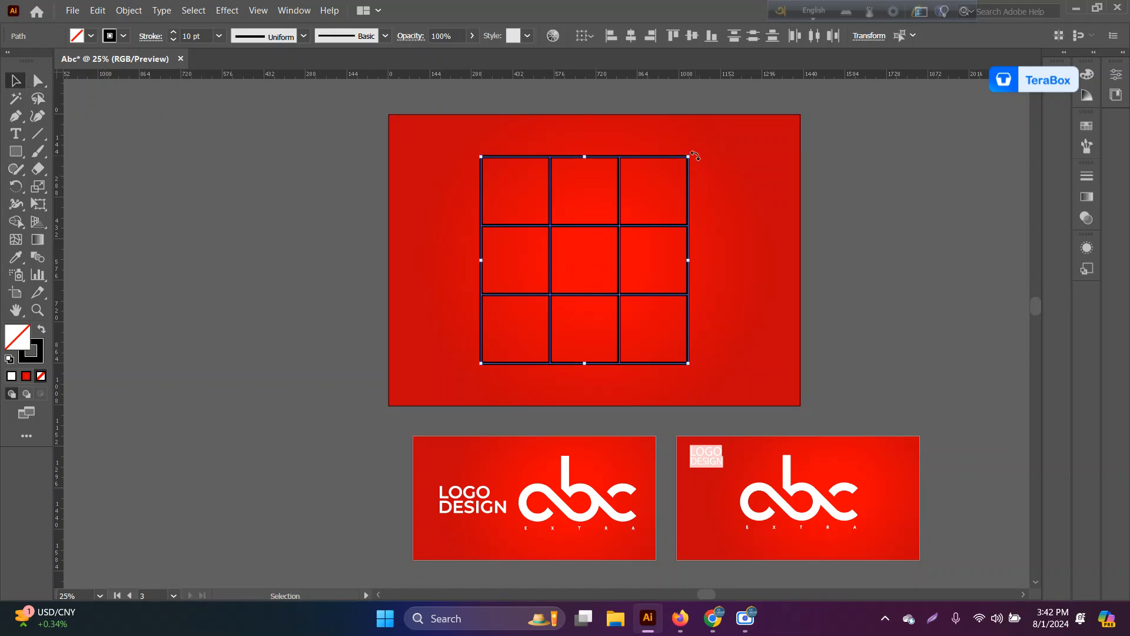
{"action": "left_click_drag", "start_coordinate": [693, 155], "coordinate": [729, 259]}
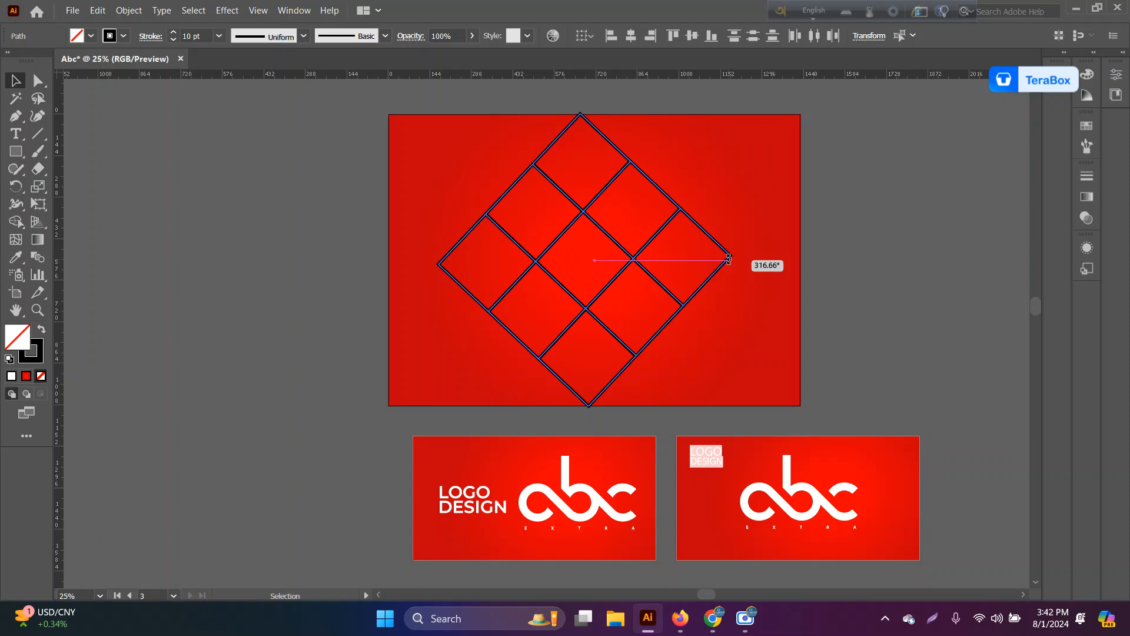
{"action": "left_click_drag", "start_coordinate": [729, 259], "coordinate": [729, 260]}
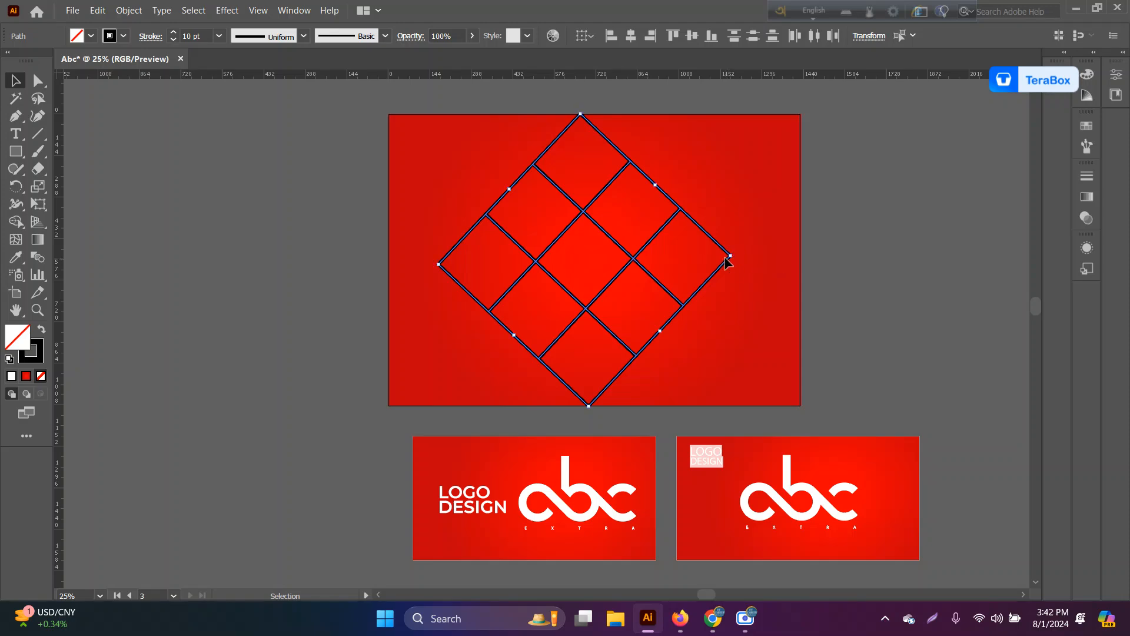
{"action": "scroll", "coordinate": [725, 261], "scroll_direction": "up", "scroll_amount": 3}
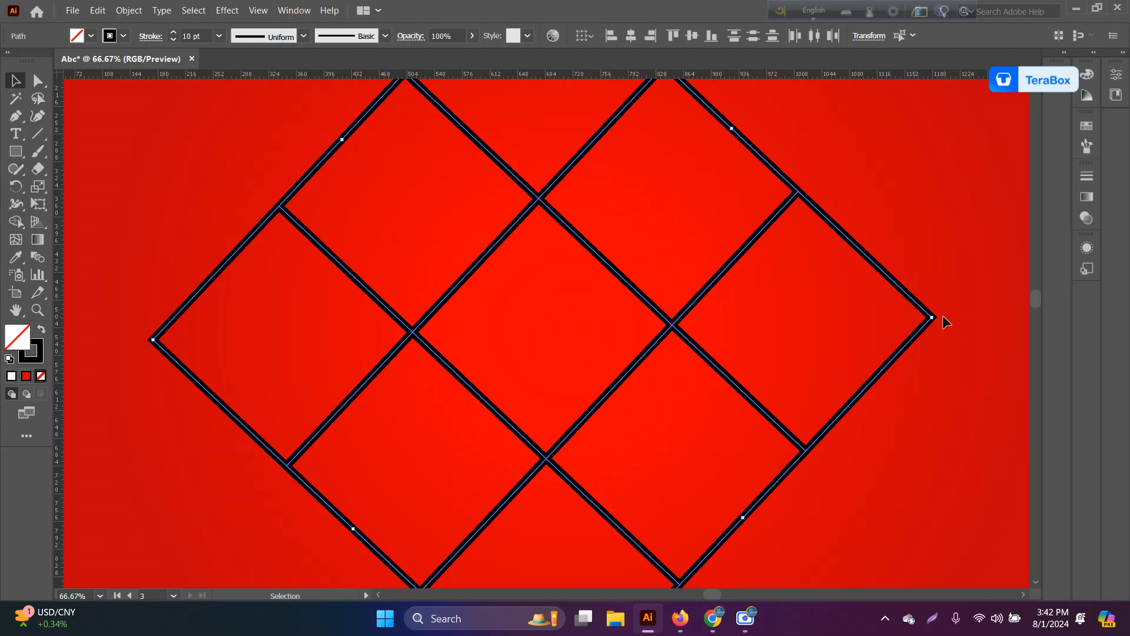
{"action": "left_click_drag", "start_coordinate": [937, 316], "coordinate": [936, 331]}
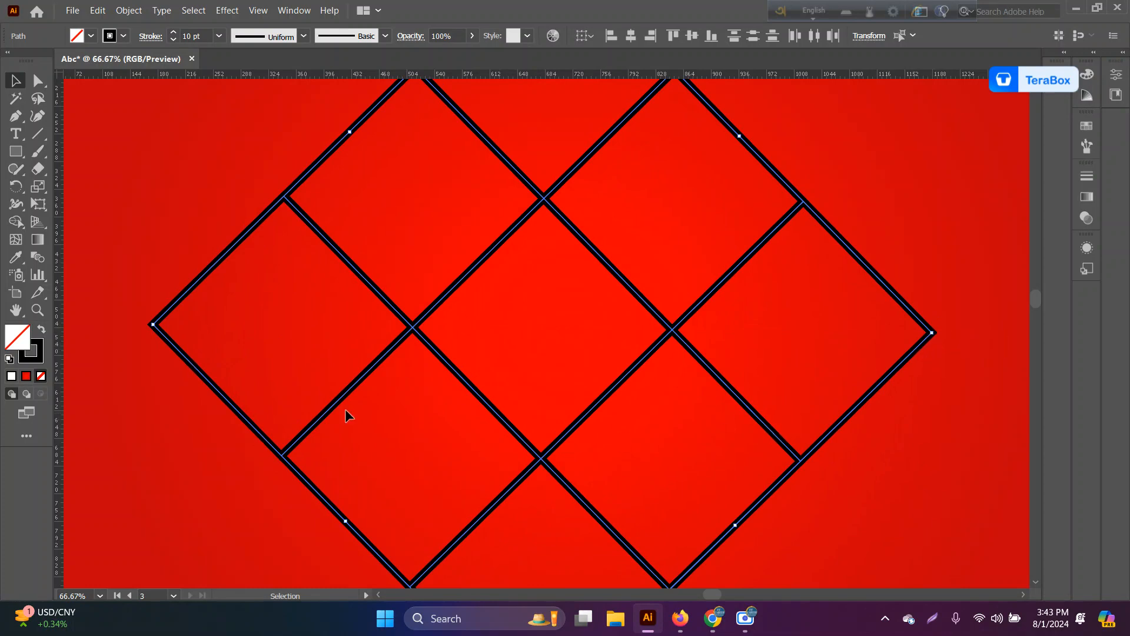
Draw a circle centred in the diamond's leftmost grid cell and set its stroke to 38 pt
{"action": "left_click", "coordinate": [12, 156]}
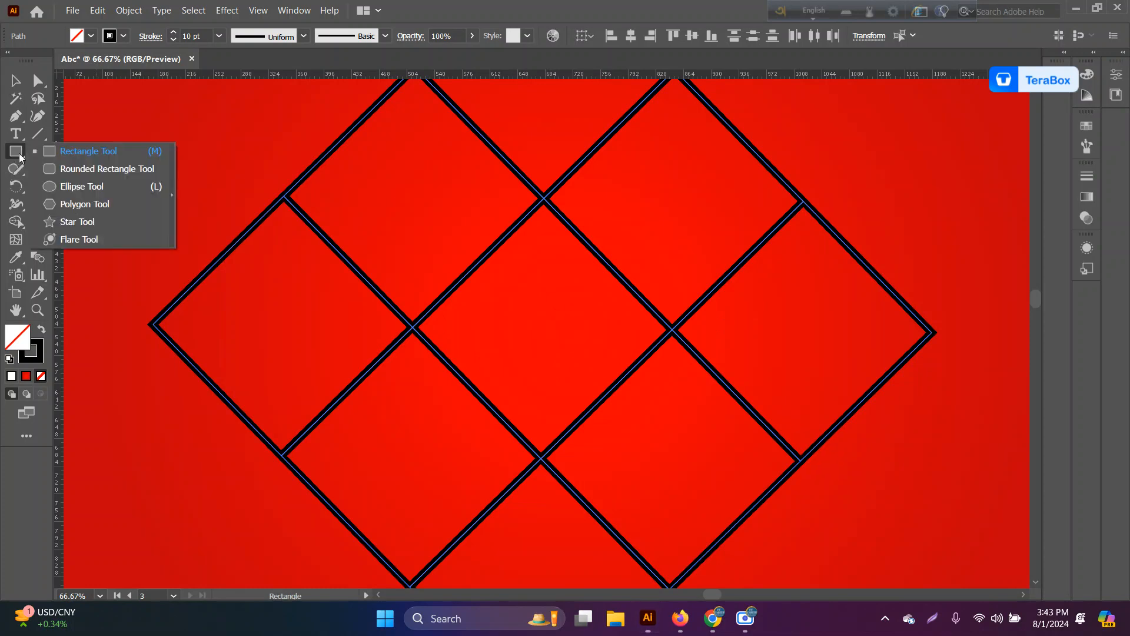
{"action": "left_click", "coordinate": [84, 187]}
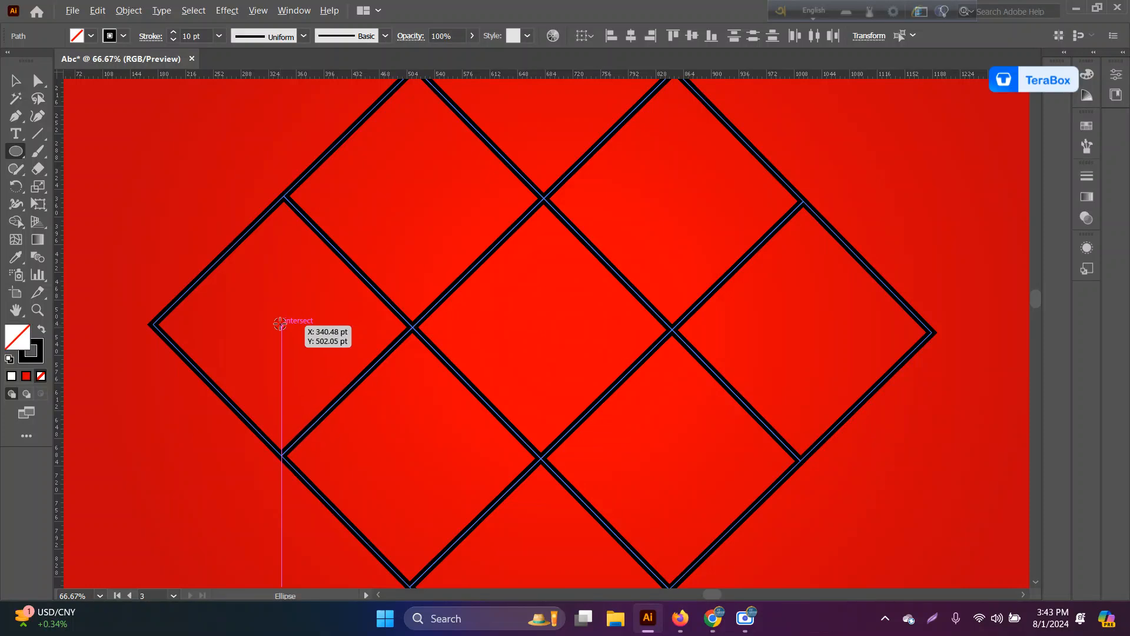
{"action": "left_click_drag", "start_coordinate": [280, 322], "coordinate": [322, 412]}
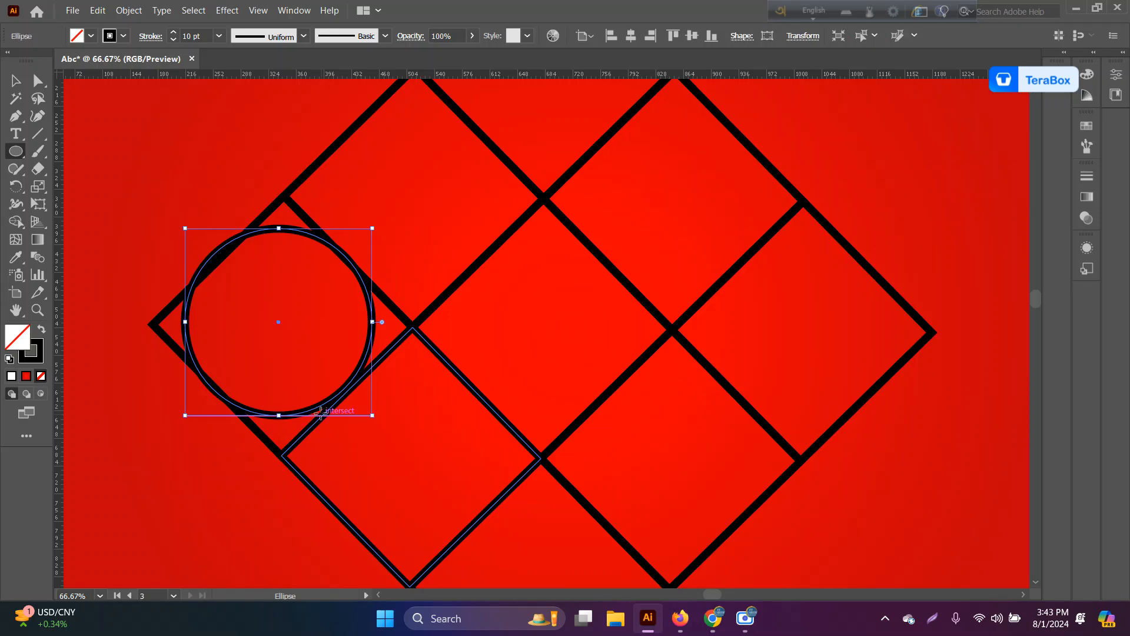
{"action": "left_click", "coordinate": [174, 33]}
{"action": "left_click_drag", "start_coordinate": [174, 33], "coordinate": [174, 41]}
{"action": "left_click", "coordinate": [173, 32]}
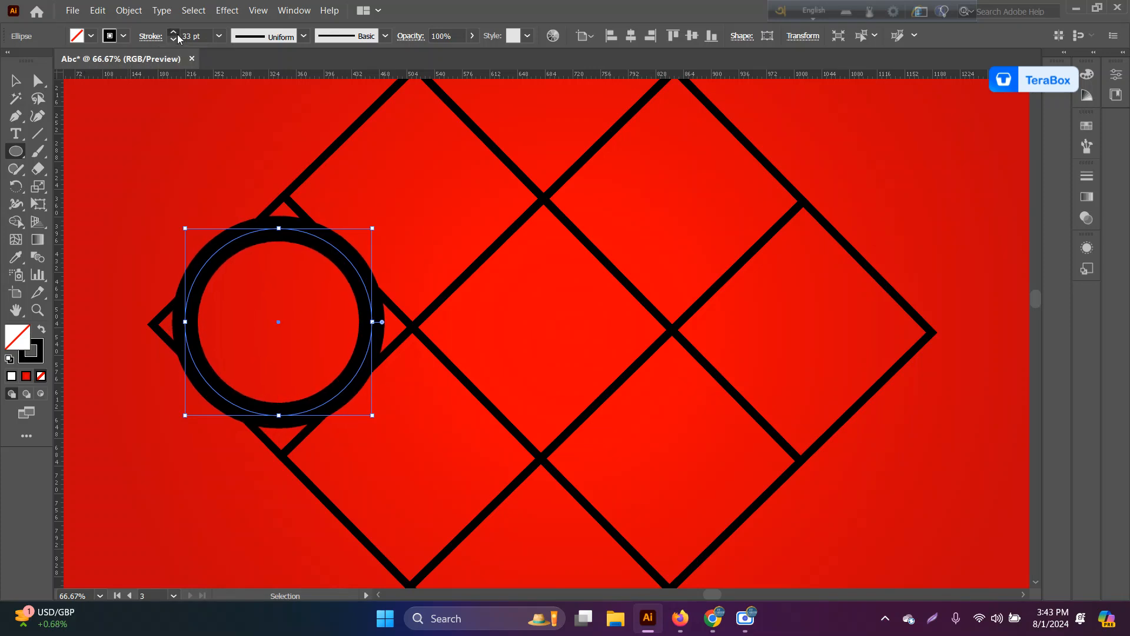
{"action": "left_click_drag", "start_coordinate": [174, 33], "coordinate": [178, 36]}
Duplicate the thick circle into the centre cell and repeat the copy into the rightmost cell
{"action": "left_click", "coordinate": [15, 80]}
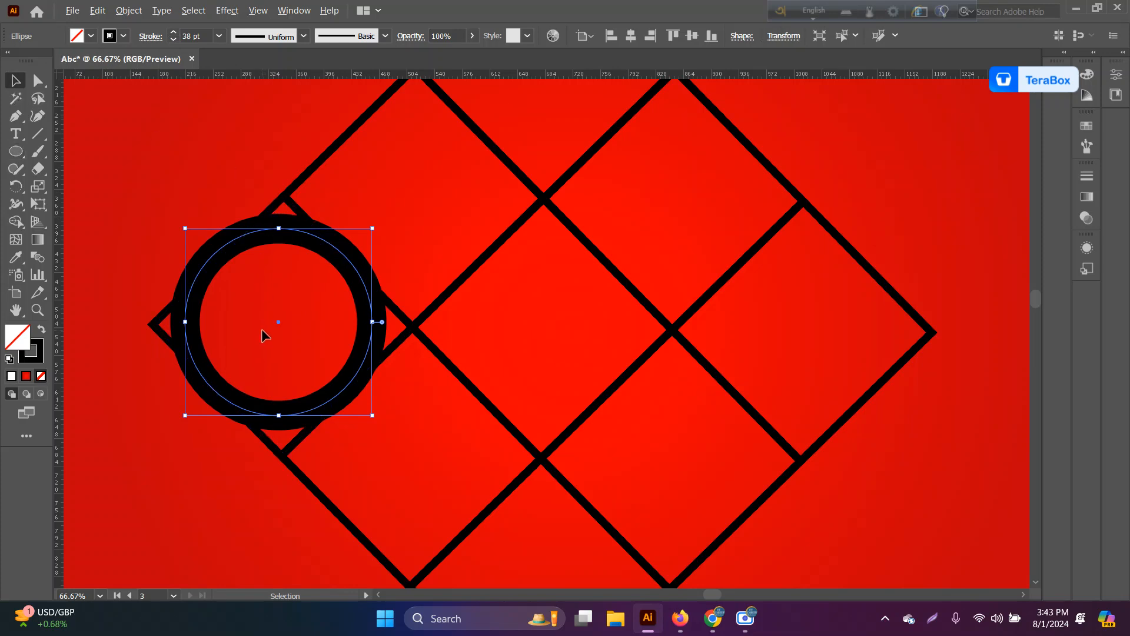
{"action": "left_click_drag", "start_coordinate": [278, 322], "coordinate": [545, 331]}
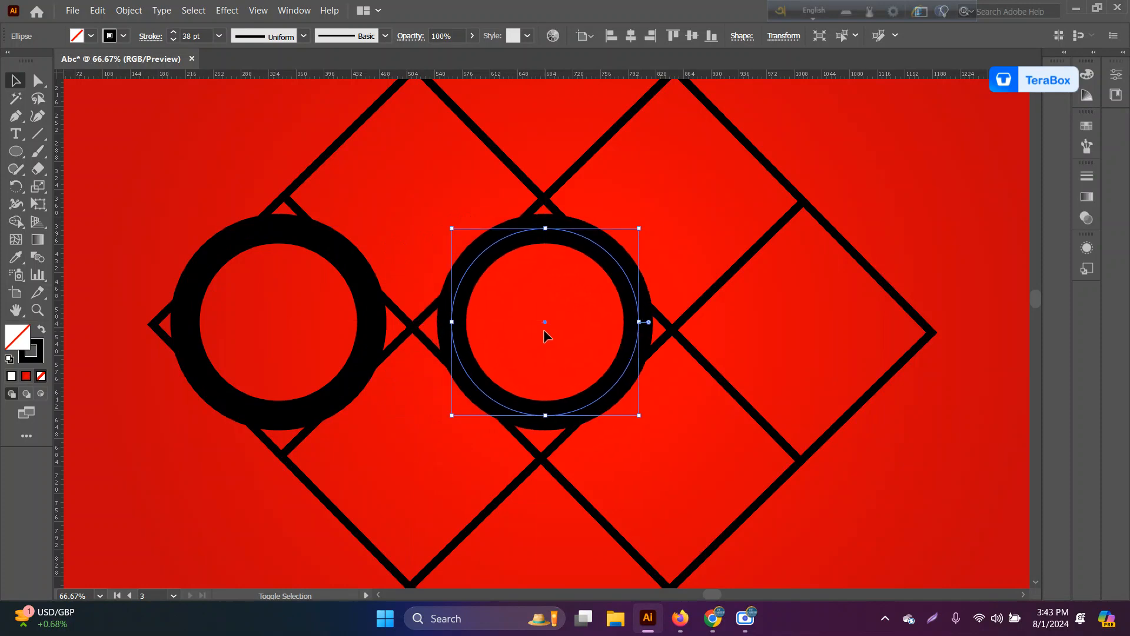
{"action": "key", "text": "ctrl+d"}
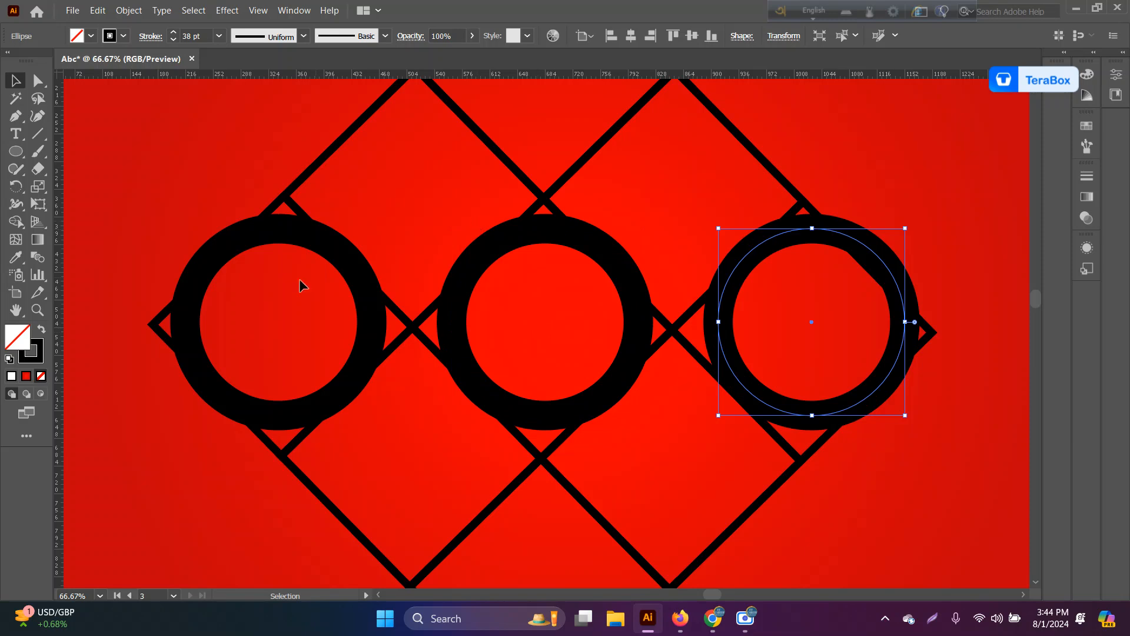
Draw two diagonal 38 pt line segments linking the three circles and a vertical stem rising from the middle circle's left edge
{"action": "left_click", "coordinate": [40, 140]}
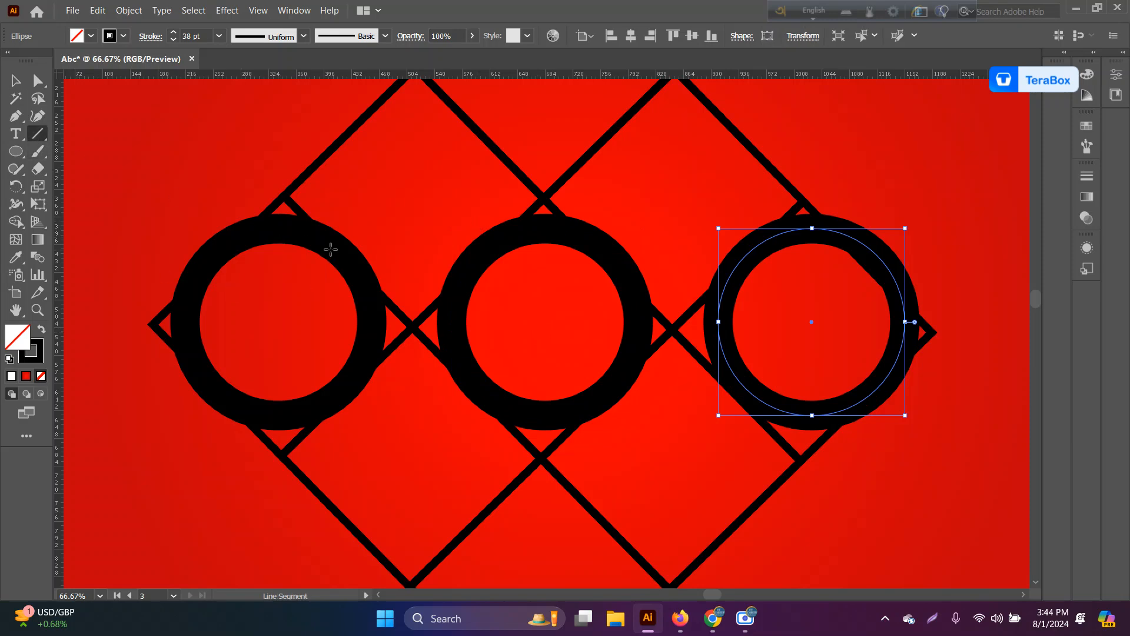
{"action": "left_click_drag", "start_coordinate": [336, 248], "coordinate": [482, 390]}
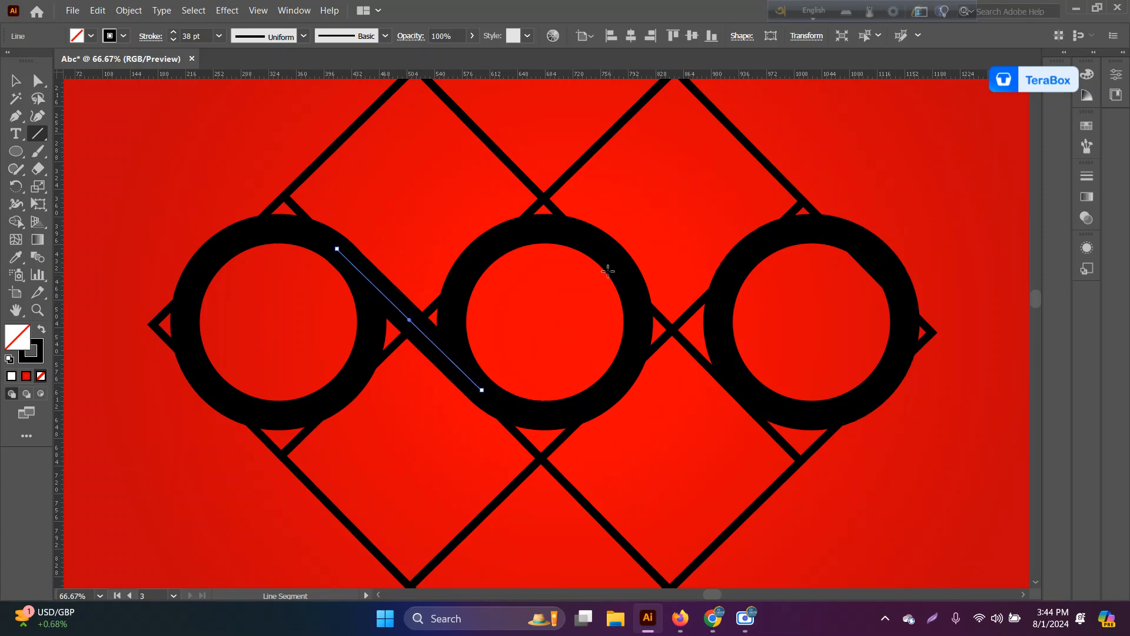
{"action": "left_click_drag", "start_coordinate": [604, 249], "coordinate": [747, 389]}
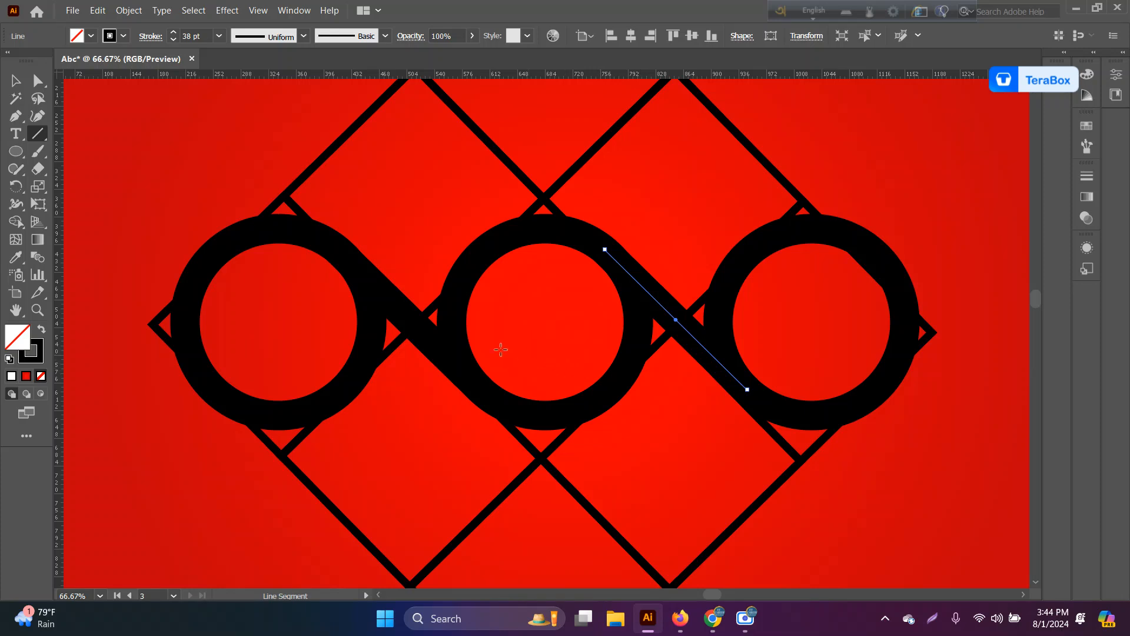
{"action": "left_click_drag", "start_coordinate": [451, 325], "coordinate": [452, 125]}
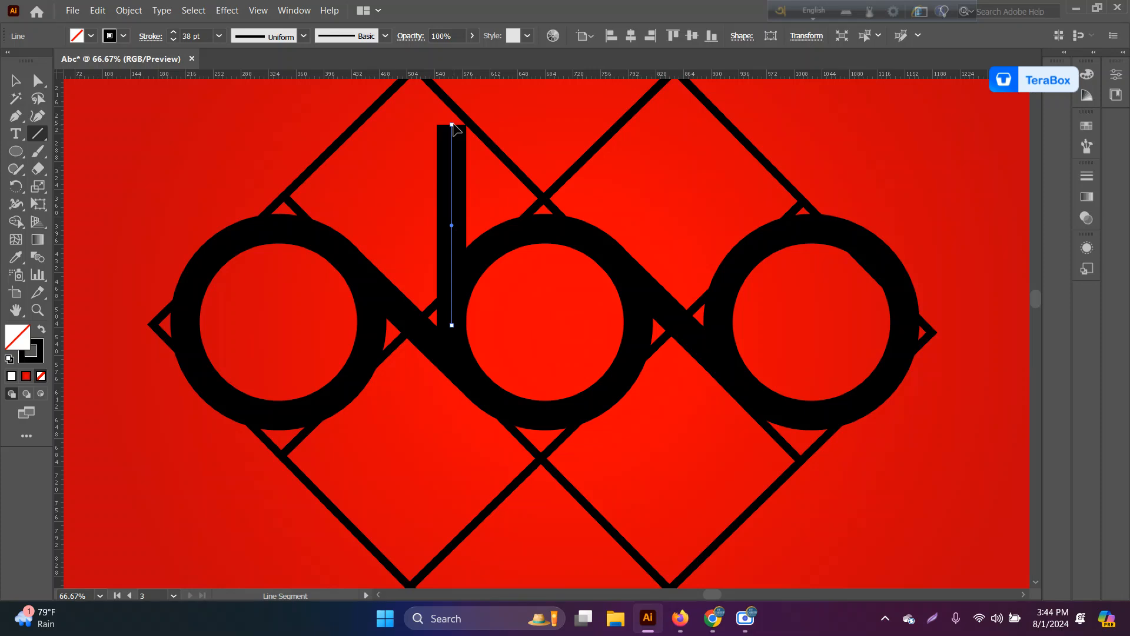
Select the diagonal line segment that links the left and middle circles
{"action": "left_click", "coordinate": [16, 81]}
{"action": "left_click", "coordinate": [419, 344]}
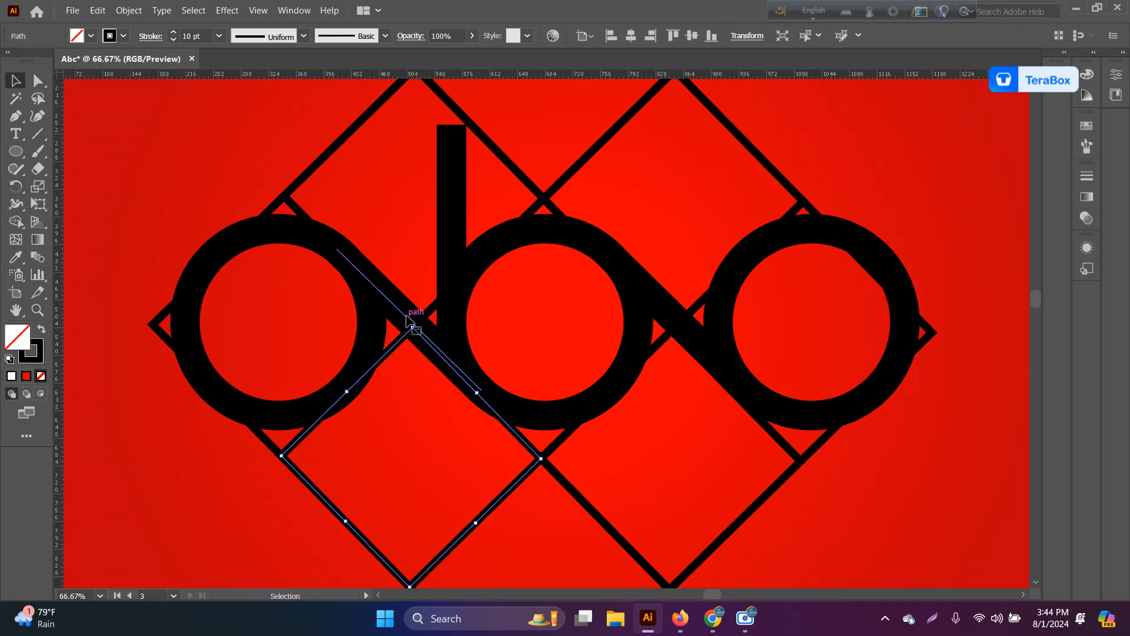
{"action": "left_click", "coordinate": [406, 321]}
{"action": "left_click_drag", "start_coordinate": [406, 321], "coordinate": [437, 309]}
{"action": "key", "text": "super"}
{"action": "type", "text": "chrome"}
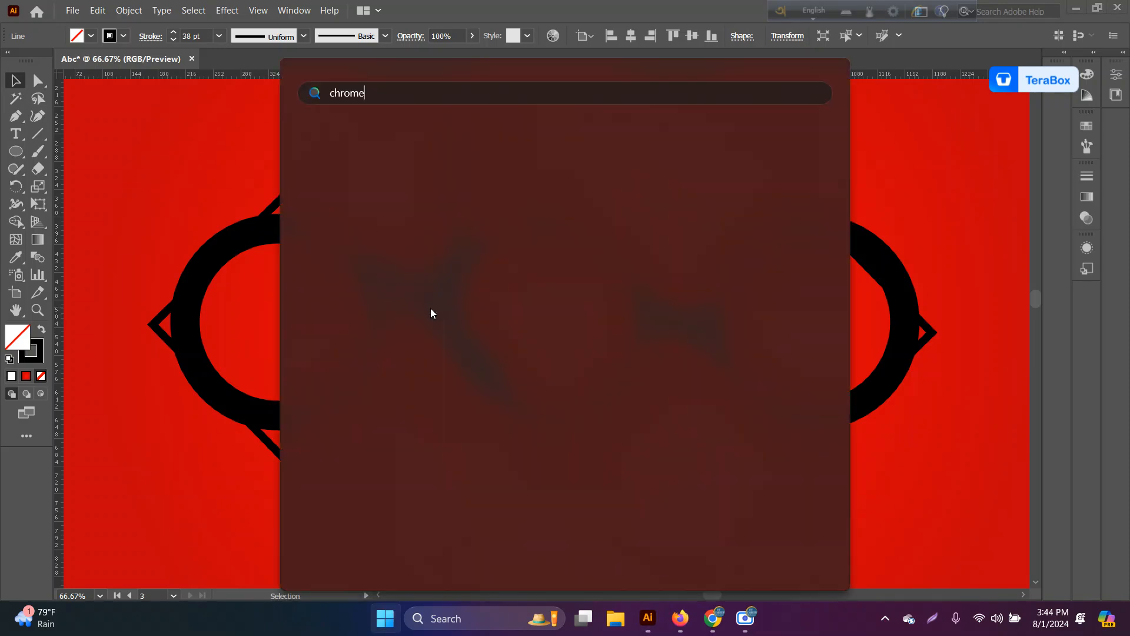
{"action": "key", "text": "Escape"}
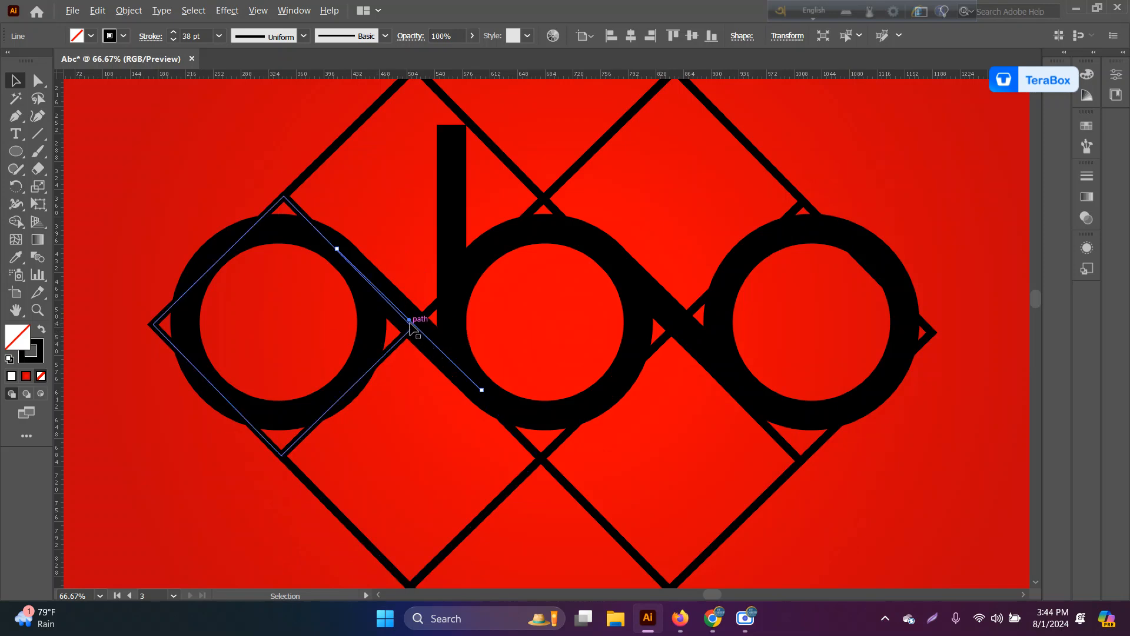
Place a copy of the left diagonal line segment between the middle and right circles
{"action": "left_click_drag", "start_coordinate": [409, 321], "coordinate": [729, 334]}
{"action": "key", "text": "ctrl+minus"}
{"action": "key", "text": "ctrl+minus"}
{"action": "key", "text": "ctrl+minus"}
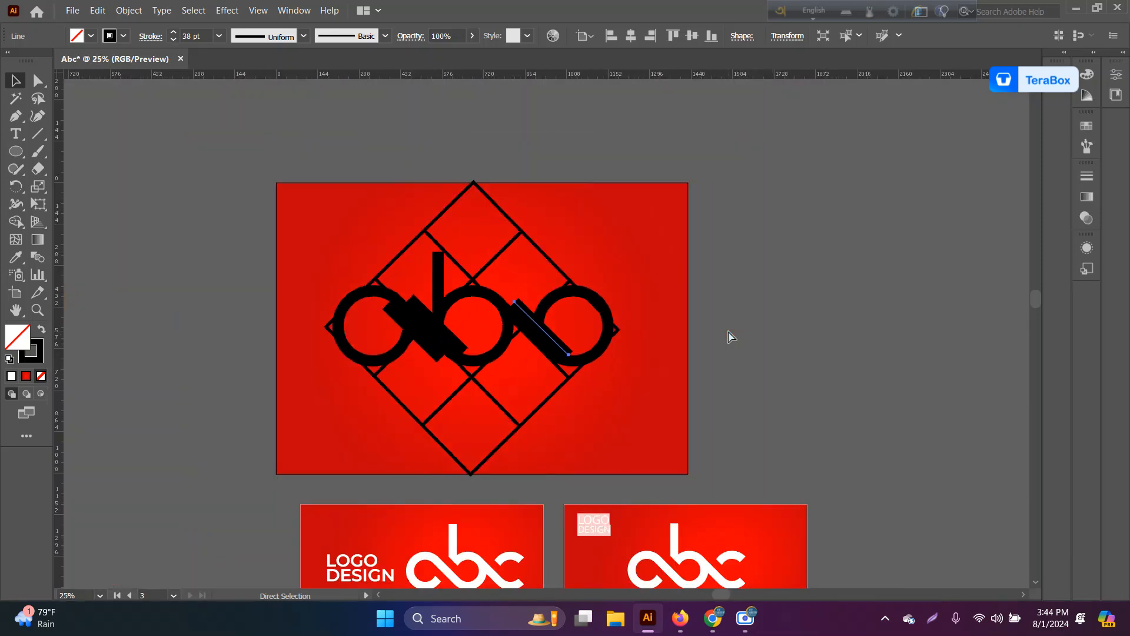
Select the three thick circles, the vertical stem and all the thick diagonal segments, and set their stroke colour to white
{"action": "key", "text": "ctrl+plus"}
{"action": "key", "text": "ctrl+plus"}
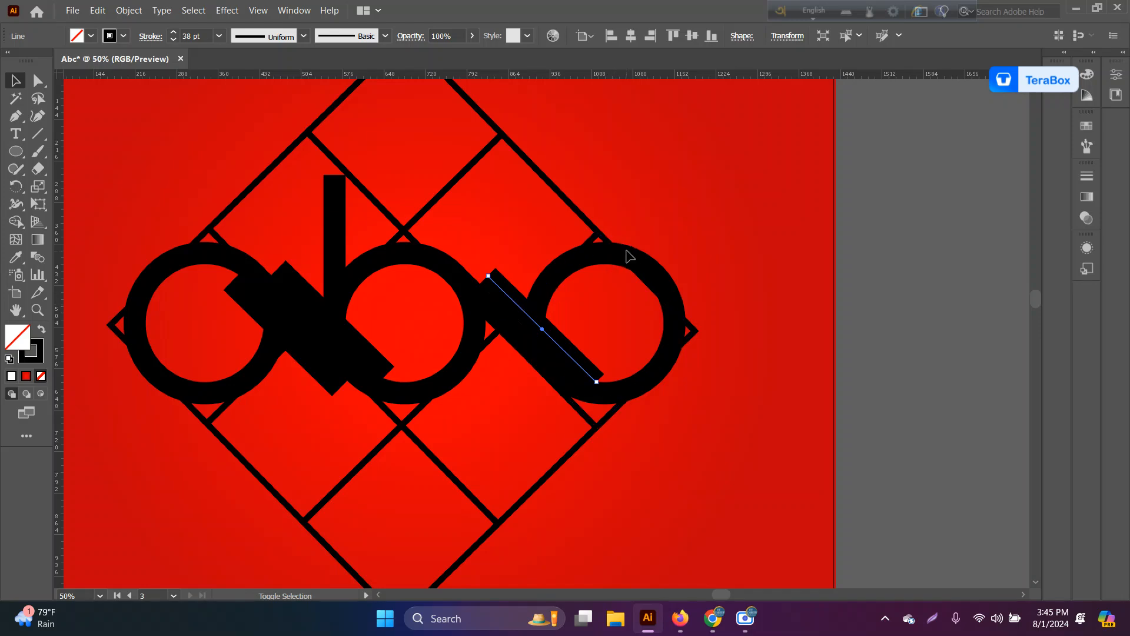
{"action": "left_click", "coordinate": [651, 274], "text": "shift"}
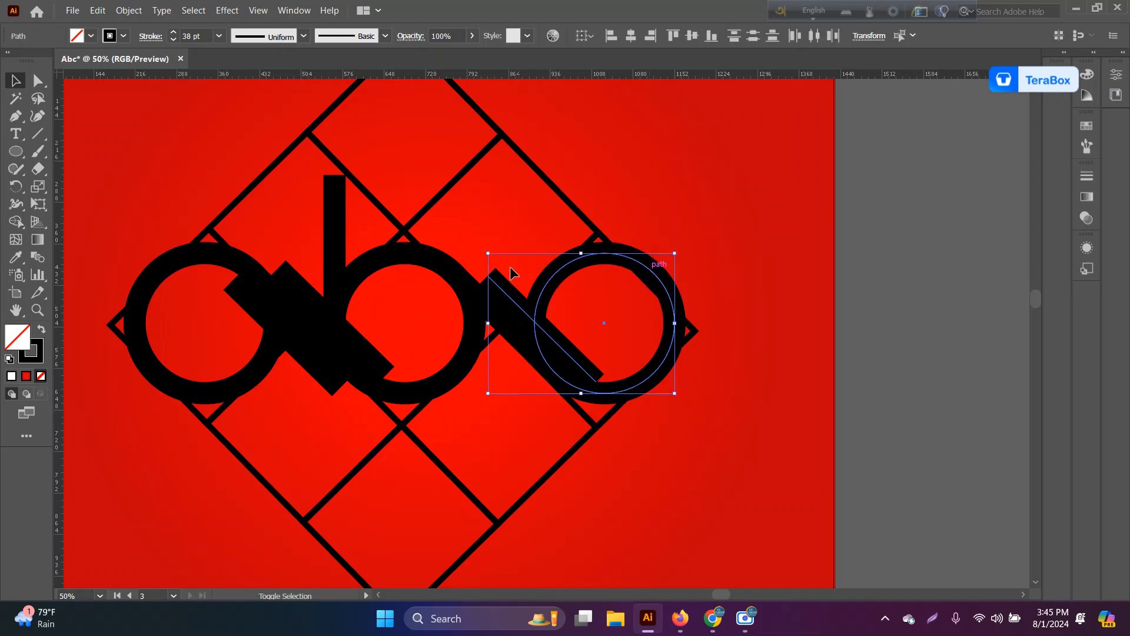
{"action": "left_click", "coordinate": [394, 260], "text": "shift"}
{"action": "left_click", "coordinate": [323, 239], "text": "shift"}
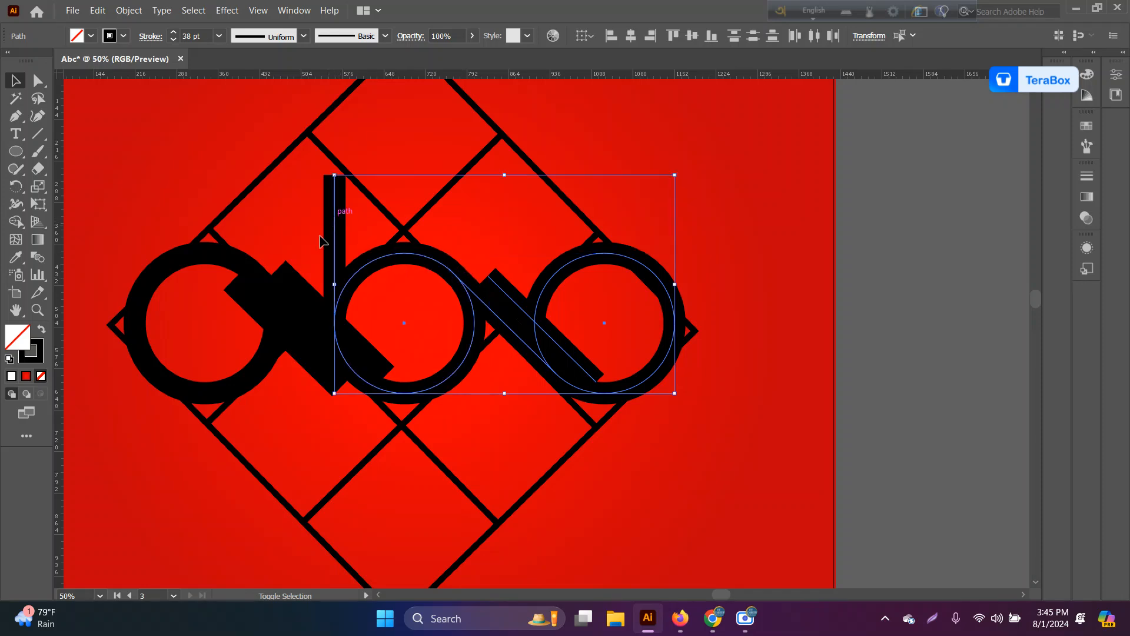
{"action": "left_click", "coordinate": [297, 302], "text": "shift"}
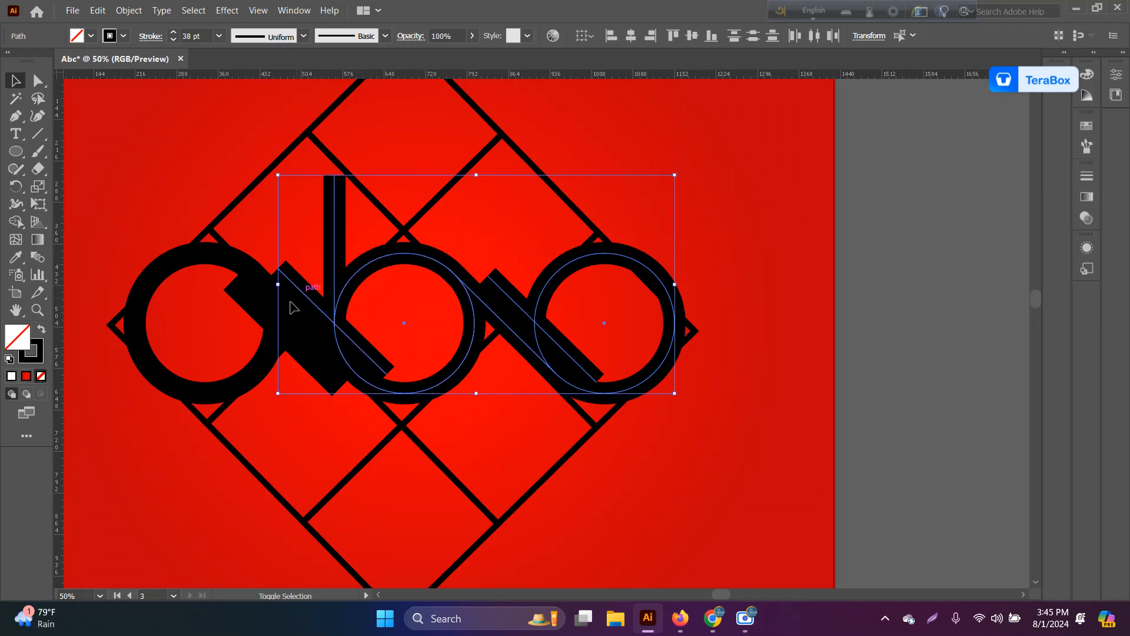
{"action": "left_click", "coordinate": [259, 287], "text": "shift"}
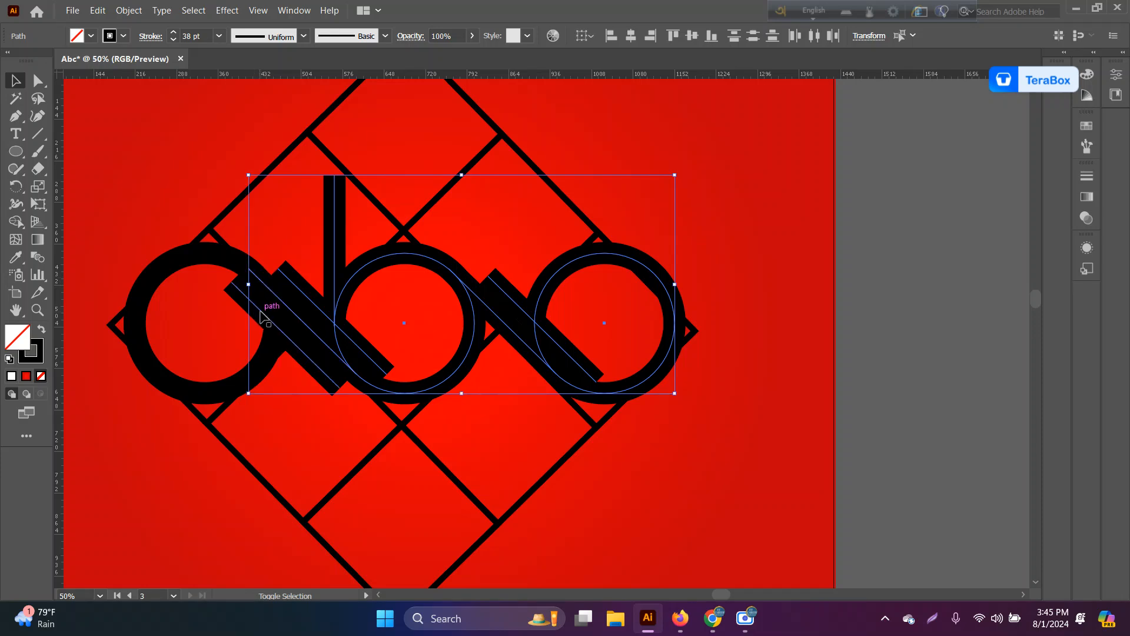
{"action": "left_click", "coordinate": [211, 266], "text": "shift"}
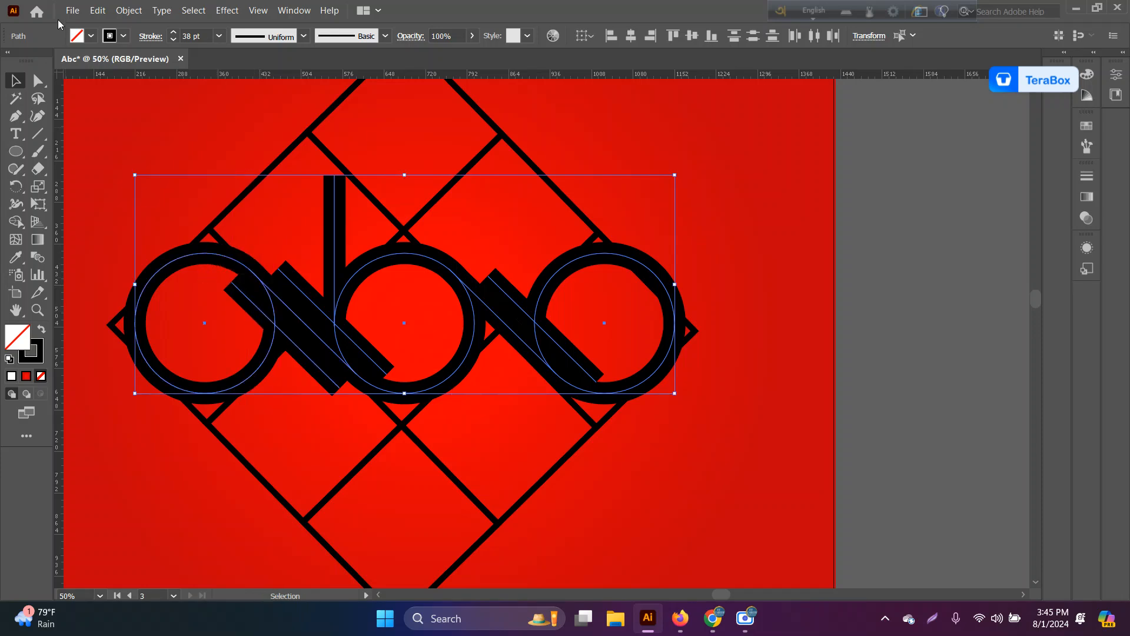
{"action": "left_click", "coordinate": [124, 36]}
{"action": "left_click", "coordinate": [51, 62]}
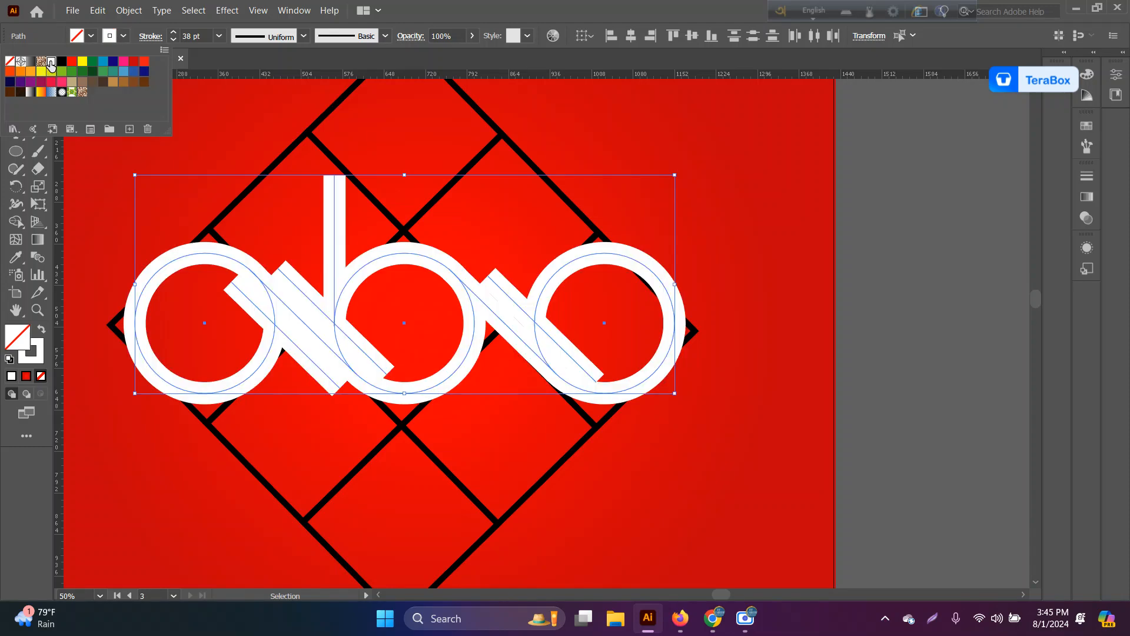
Switch to outline view and expand the fill and stroke of the selected circles and lines into shapes
{"action": "left_click", "coordinate": [128, 10]}
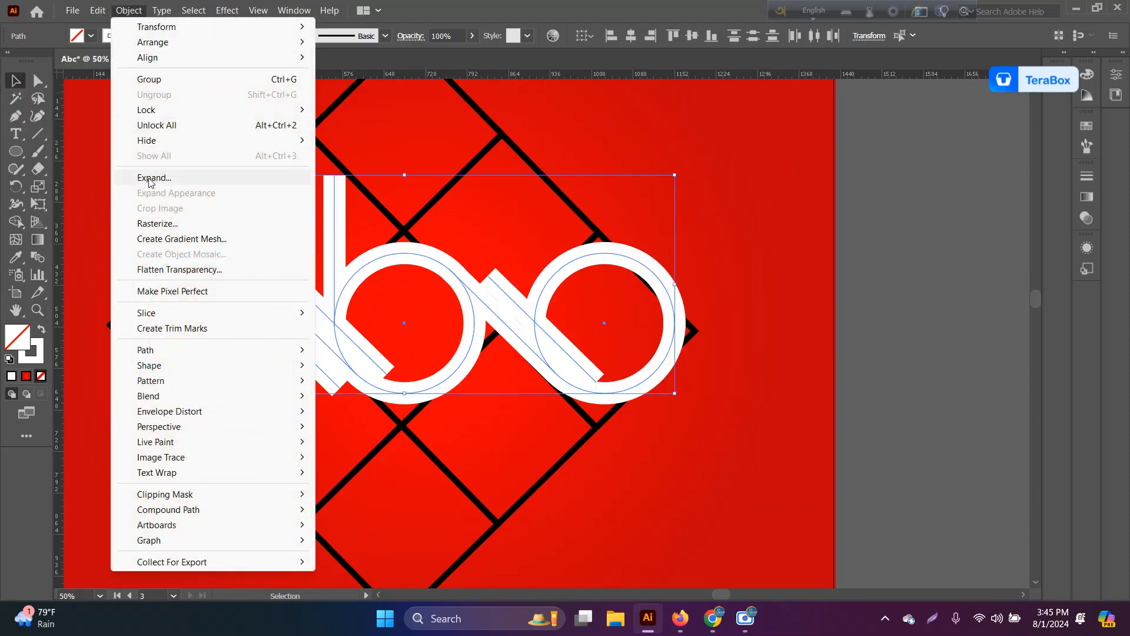
{"action": "left_click", "coordinate": [9, 82]}
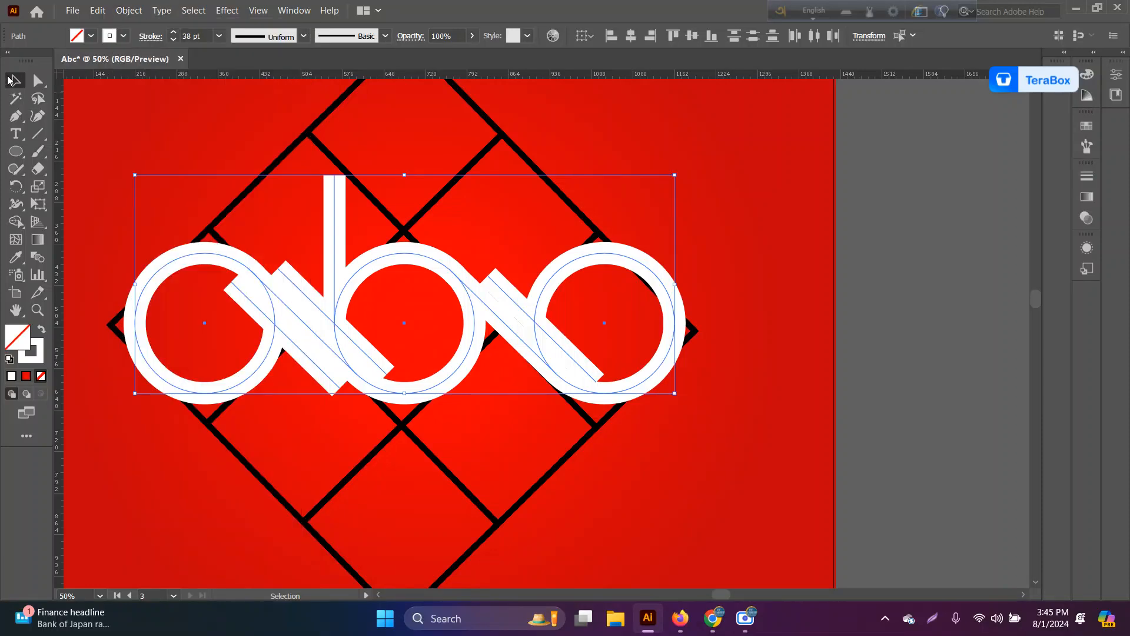
{"action": "key", "text": "ctrl+y"}
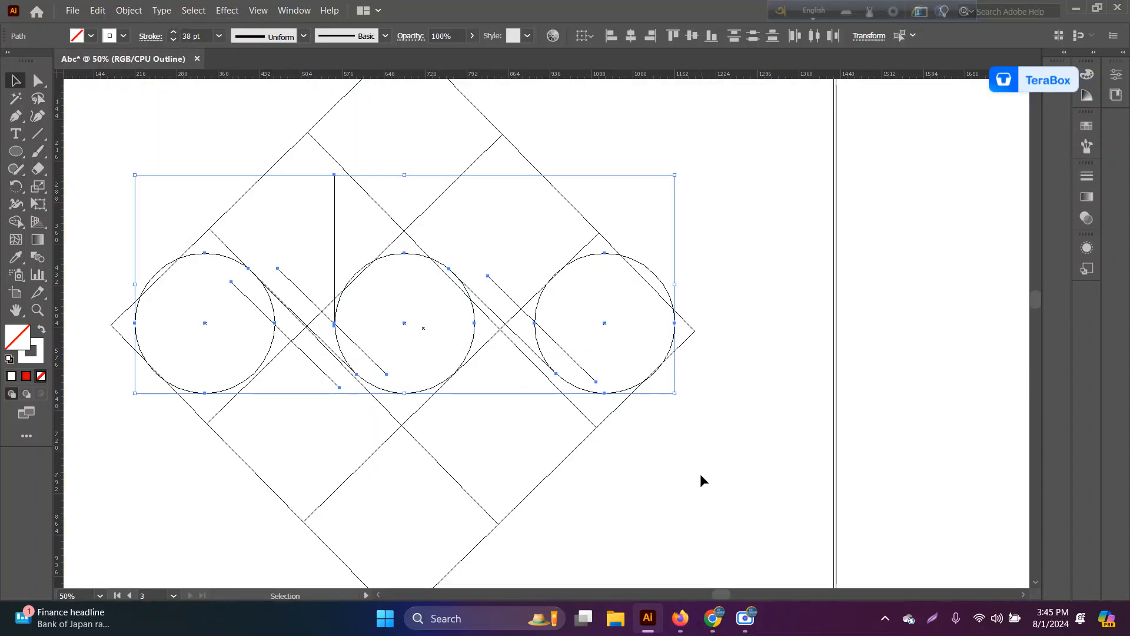
{"action": "left_click", "coordinate": [128, 10]}
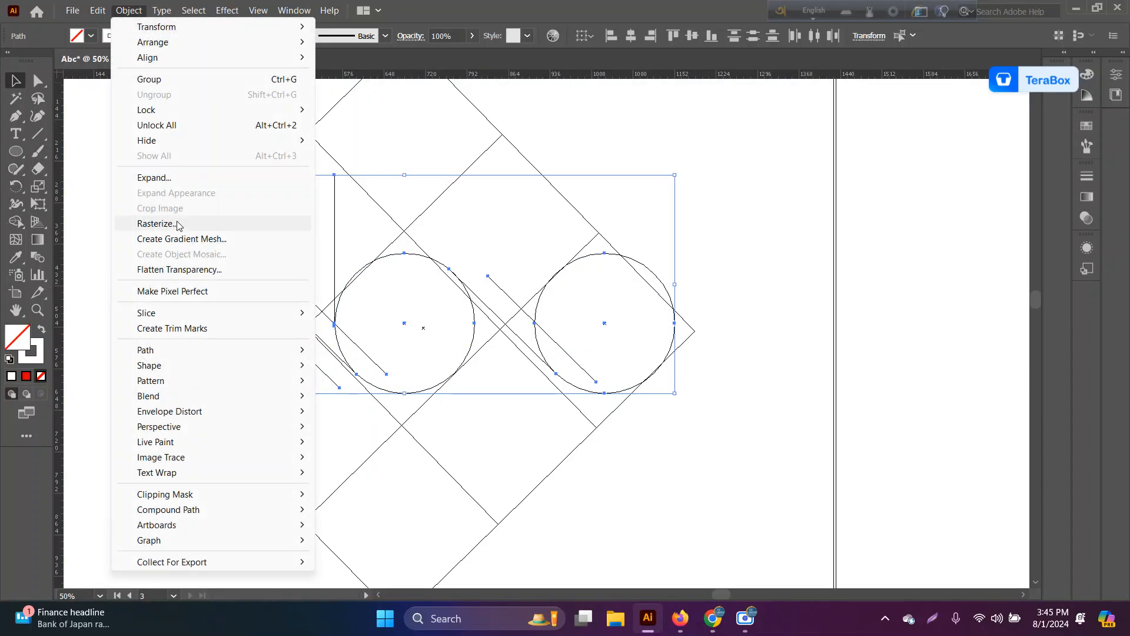
{"action": "left_click", "coordinate": [163, 177]}
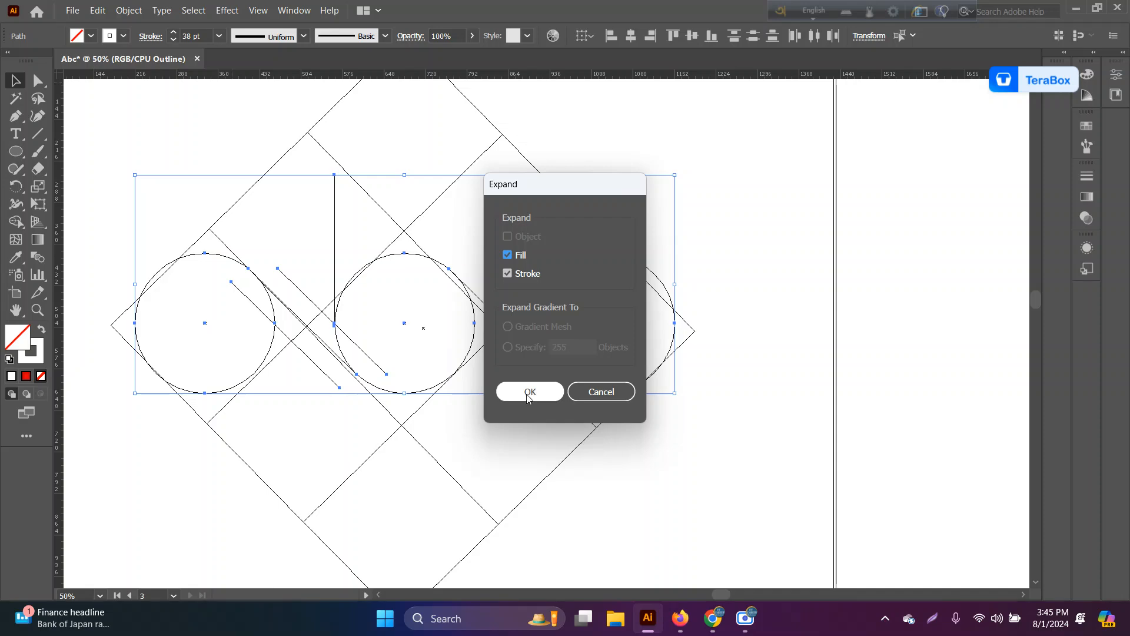
{"action": "left_click", "coordinate": [525, 392]}
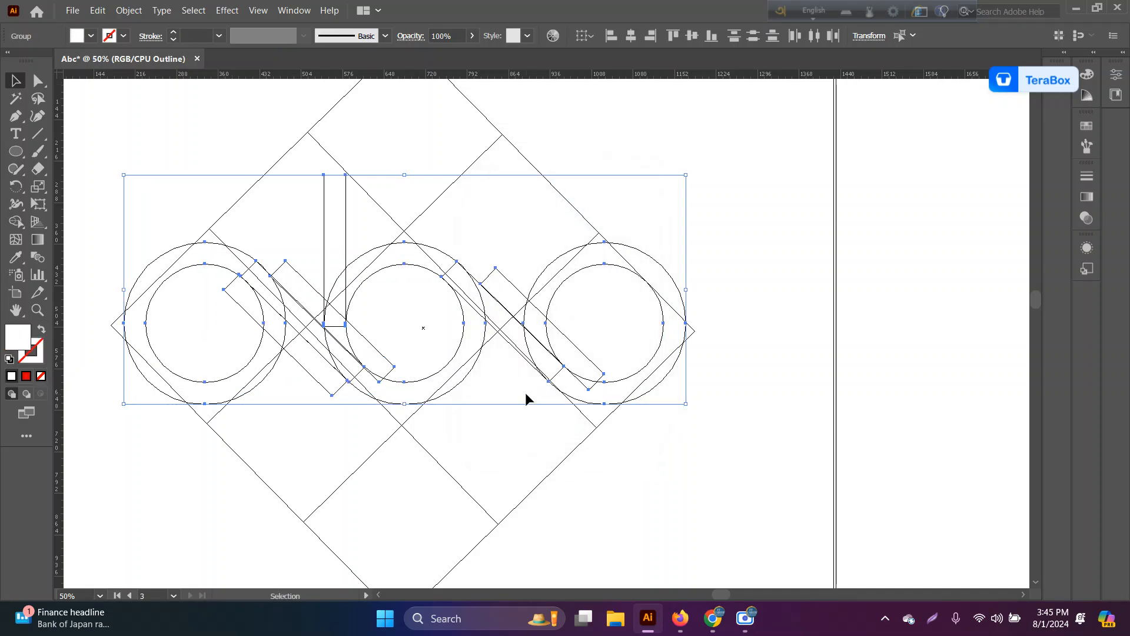
Nudge the lowest diagonal bar between the left and middle circles so its long edge meets the neighbouring bar
{"action": "key", "text": "a"}
{"action": "key", "text": "ctrl+1"}
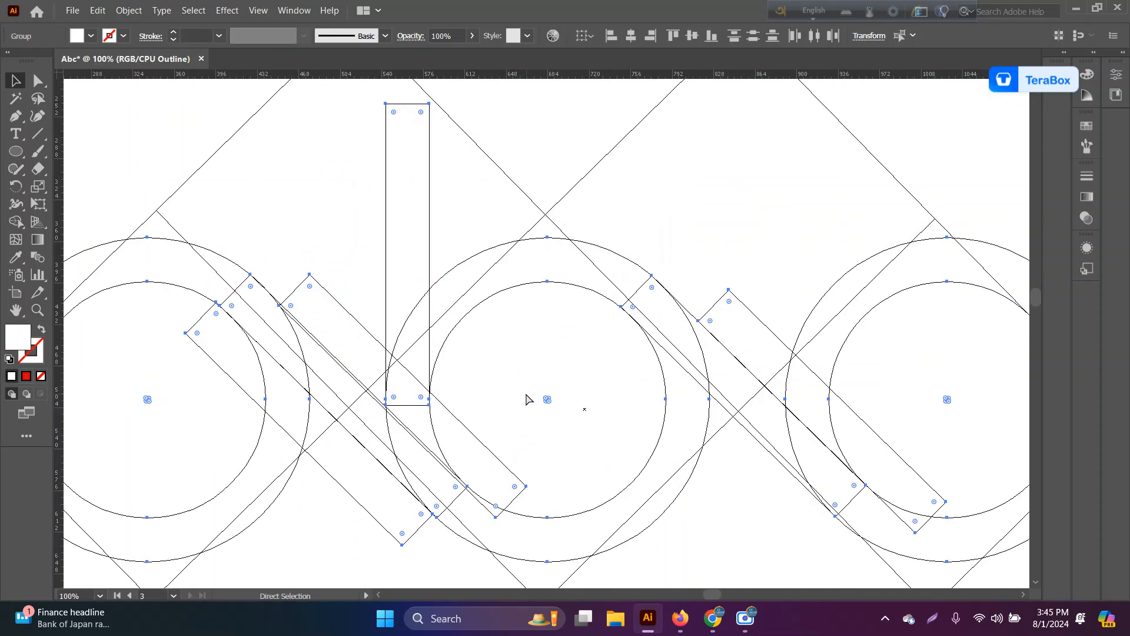
{"action": "key", "text": "ctrl+="}
{"action": "left_click_drag", "start_coordinate": [409, 334], "coordinate": [565, 191]}
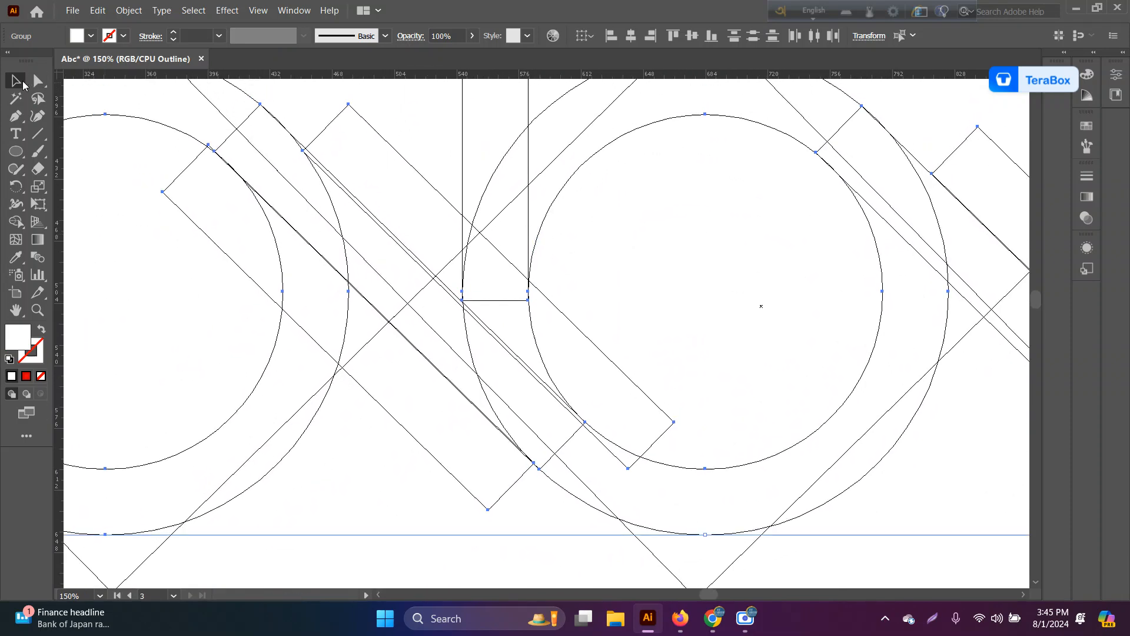
{"action": "left_click", "coordinate": [24, 84]}
{"action": "left_click", "coordinate": [392, 346]}
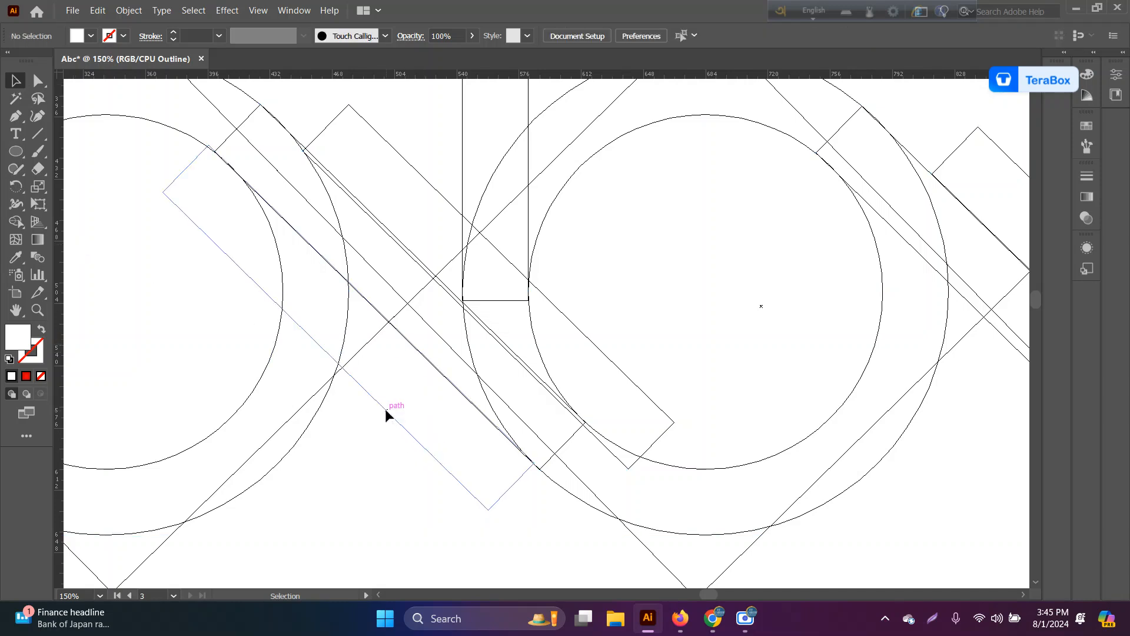
{"action": "mouse_move", "coordinate": [385, 409]}
{"action": "left_mouse_down"}
{"action": "mouse_move", "coordinate": [370, 416]}
{"action": "mouse_move", "coordinate": [391, 414]}
{"action": "left_mouse_up"}
{"action": "left_click", "coordinate": [359, 441]}
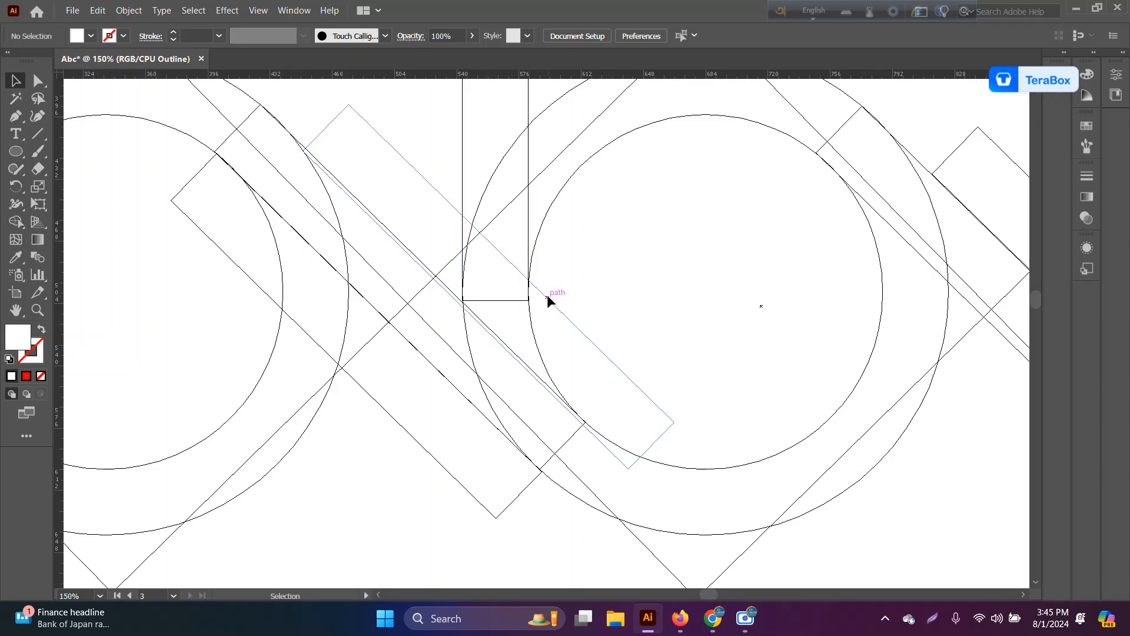
Align the uppermost diagonal bar between the left and middle circles flush with the edge of the central bar
{"action": "left_click_drag", "start_coordinate": [547, 295], "coordinate": [537, 287]}
{"action": "left_click", "coordinate": [589, 290]}
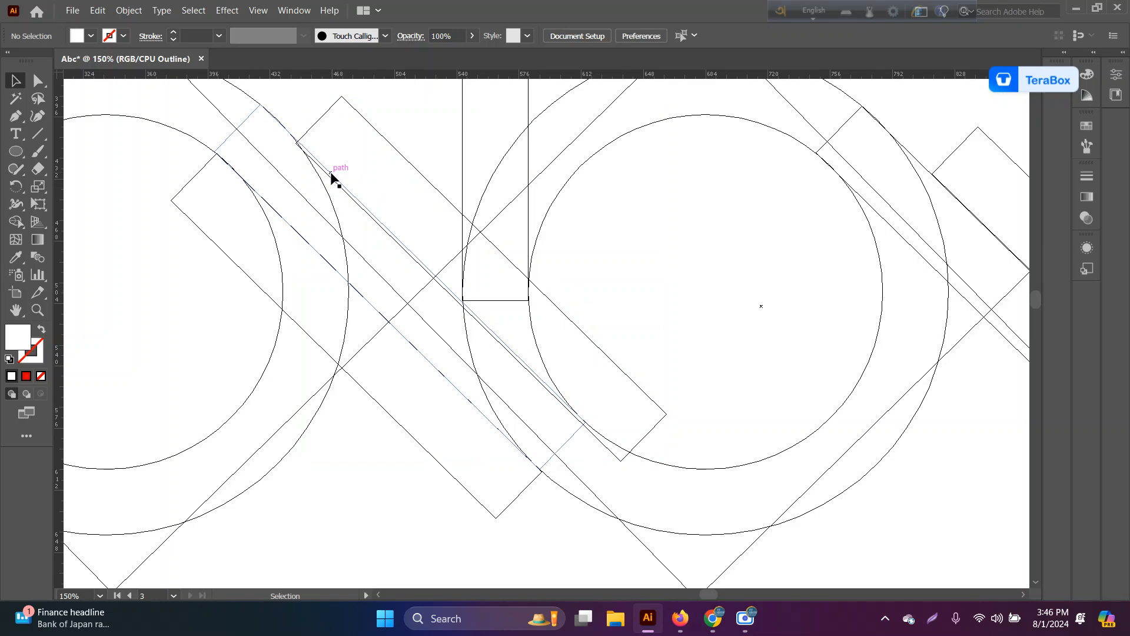
{"action": "left_click_drag", "start_coordinate": [382, 169], "coordinate": [417, 168]}
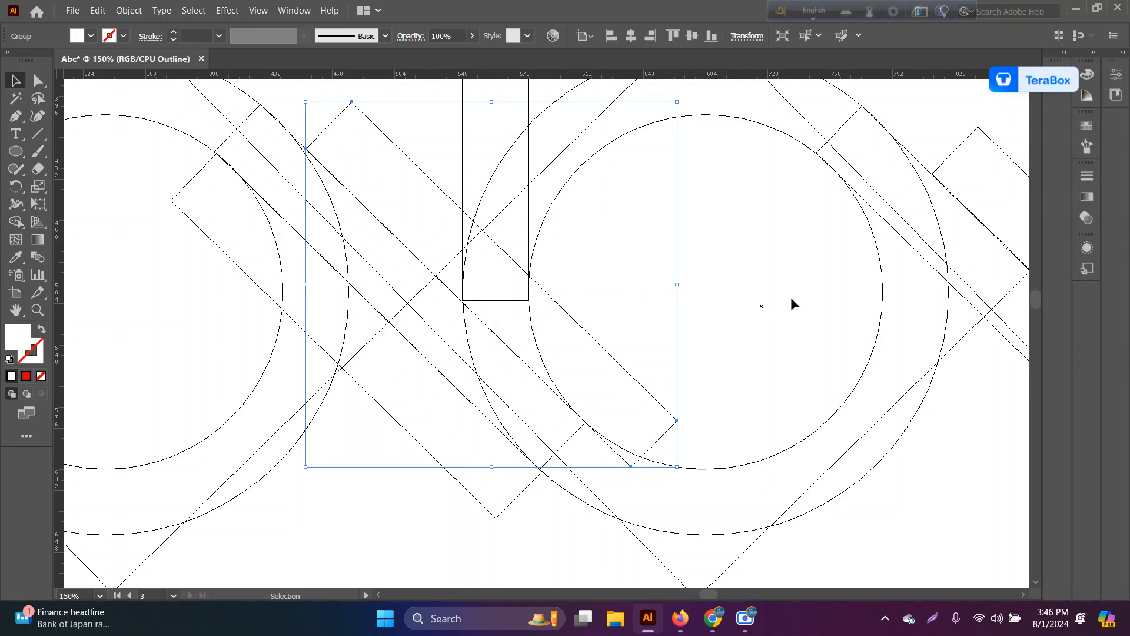
Isolate the upper diagonal bar between the middle and right circles and shift it flush against the bar beneath it
{"action": "left_click_drag", "start_coordinate": [842, 318], "coordinate": [462, 273]}
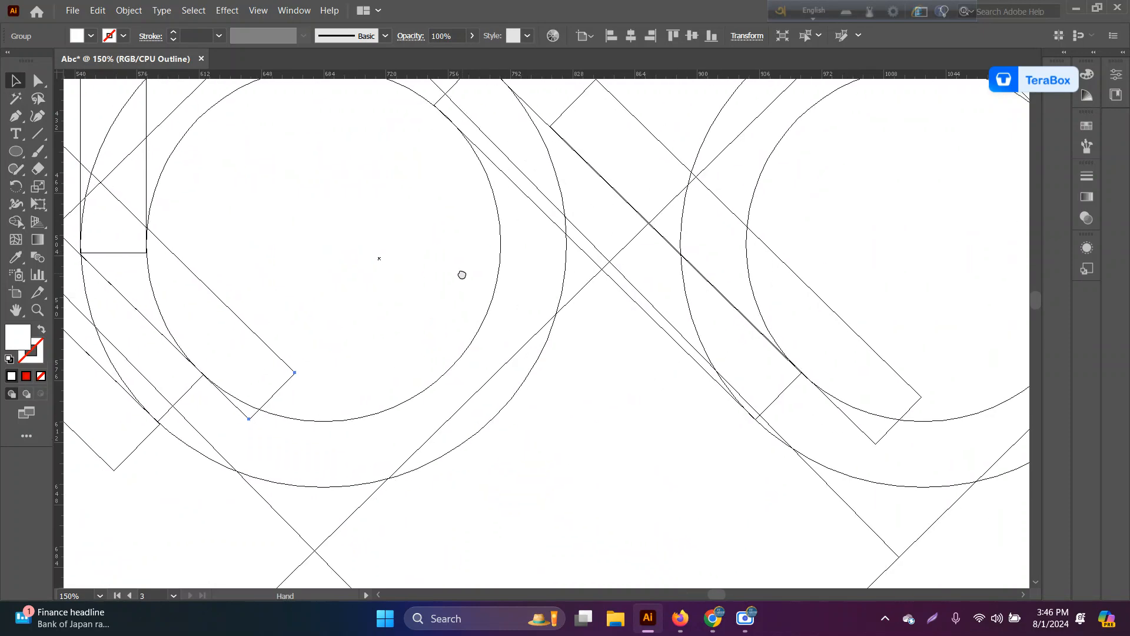
{"action": "left_click", "coordinate": [766, 250]}
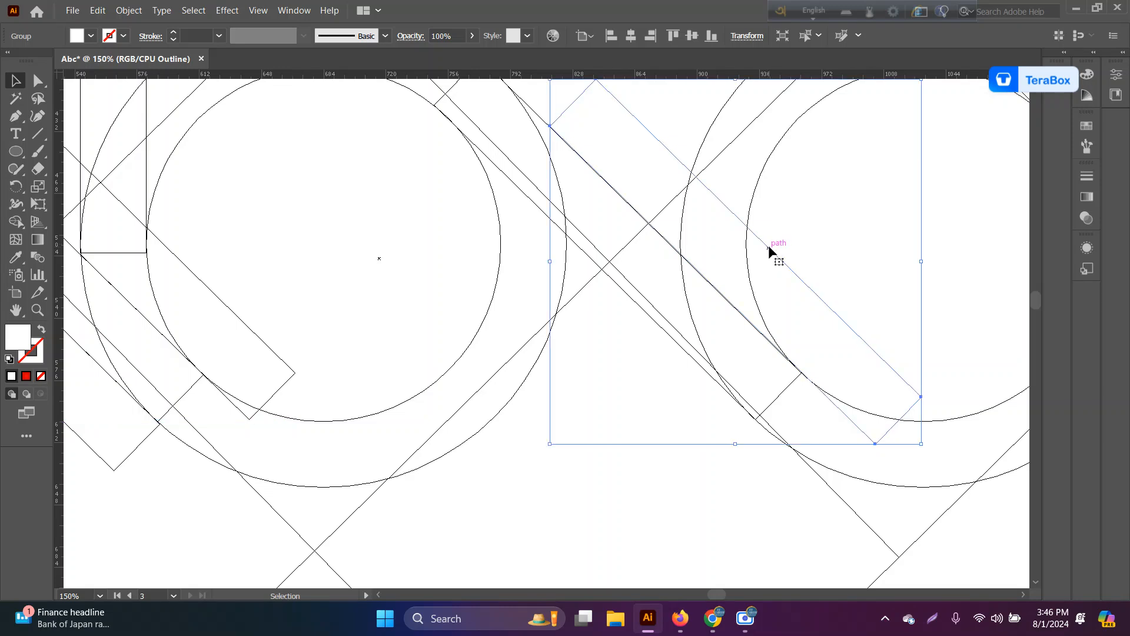
{"action": "double_click", "coordinate": [769, 248]}
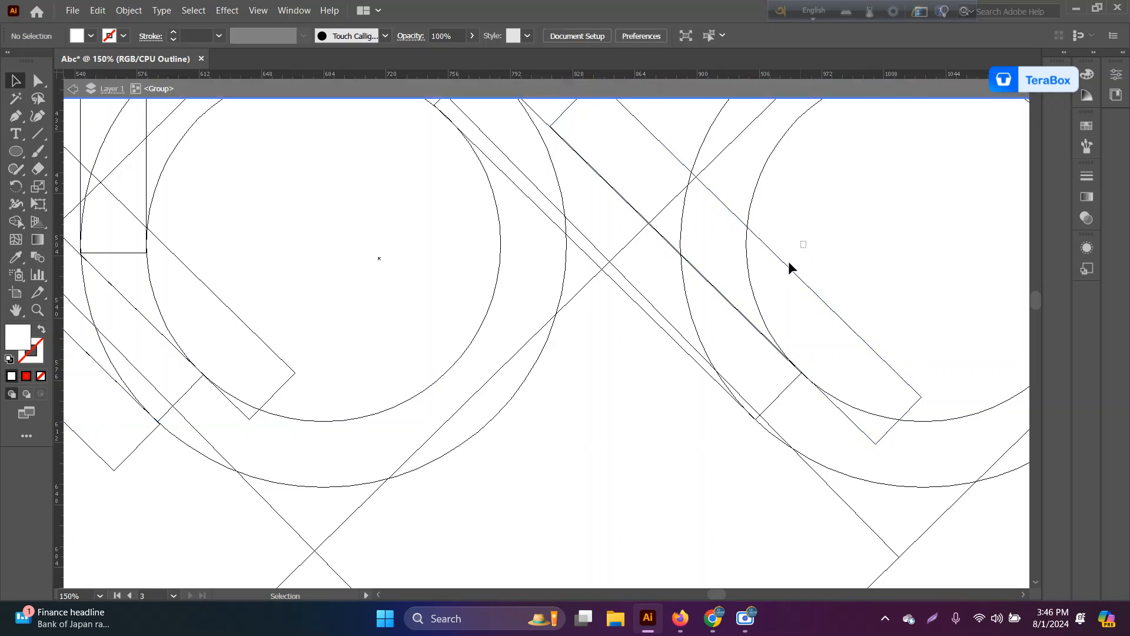
{"action": "left_click", "coordinate": [781, 259]}
{"action": "left_click_drag", "start_coordinate": [783, 259], "coordinate": [778, 258]}
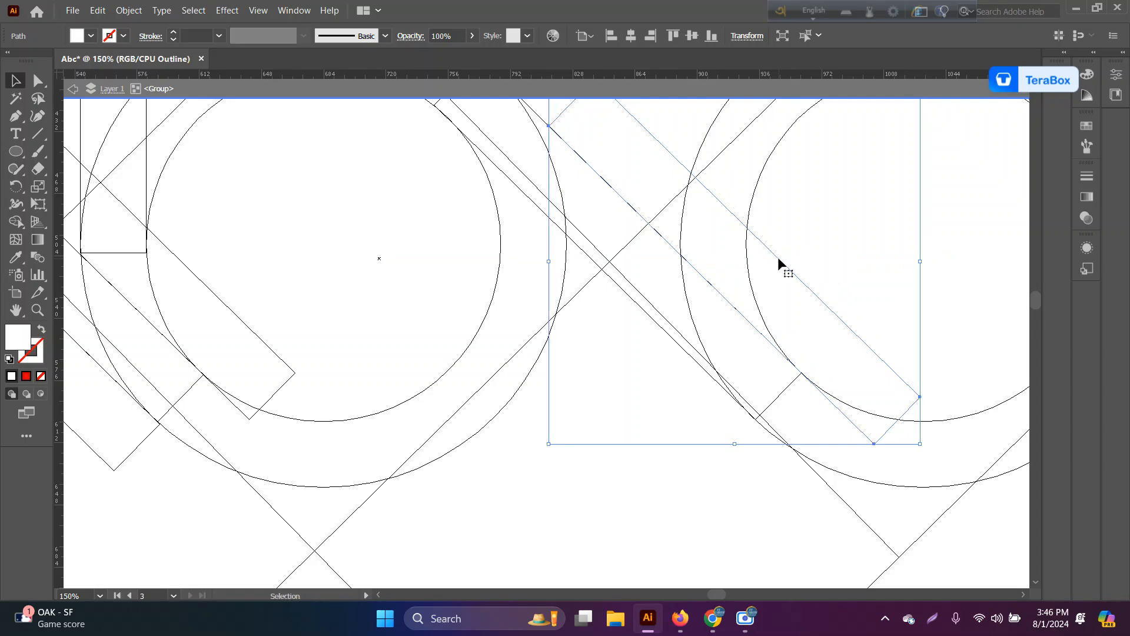
{"action": "left_click", "coordinate": [671, 399]}
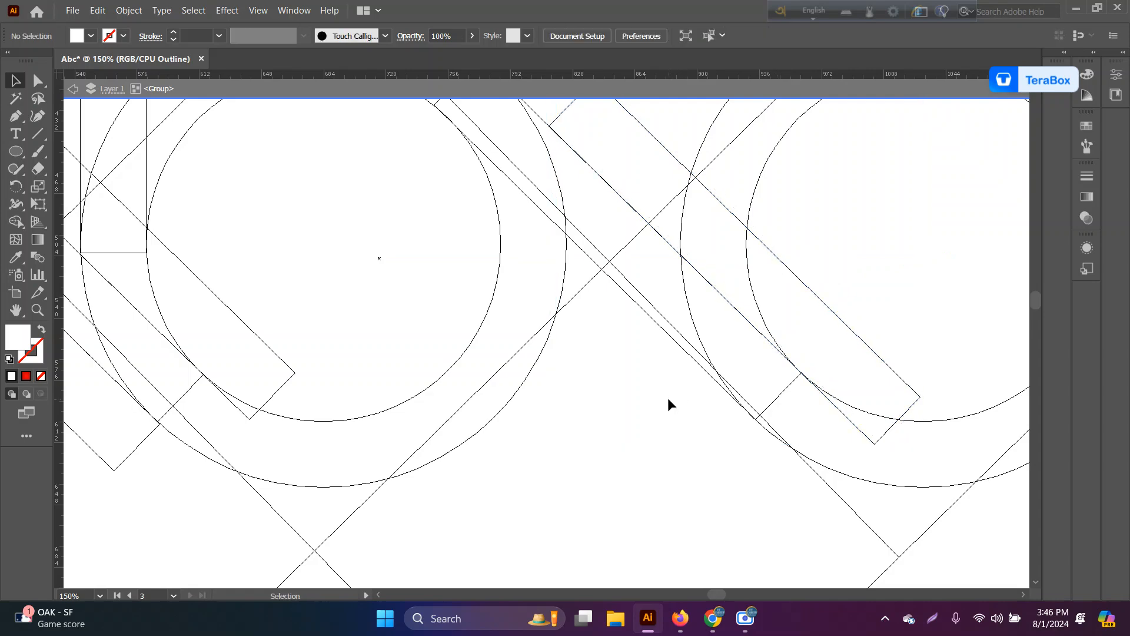
Leave the isolated bar's group and return the artwork to full-colour preview
{"action": "key", "text": "ctrl+minus"}
{"action": "key", "text": "space"}
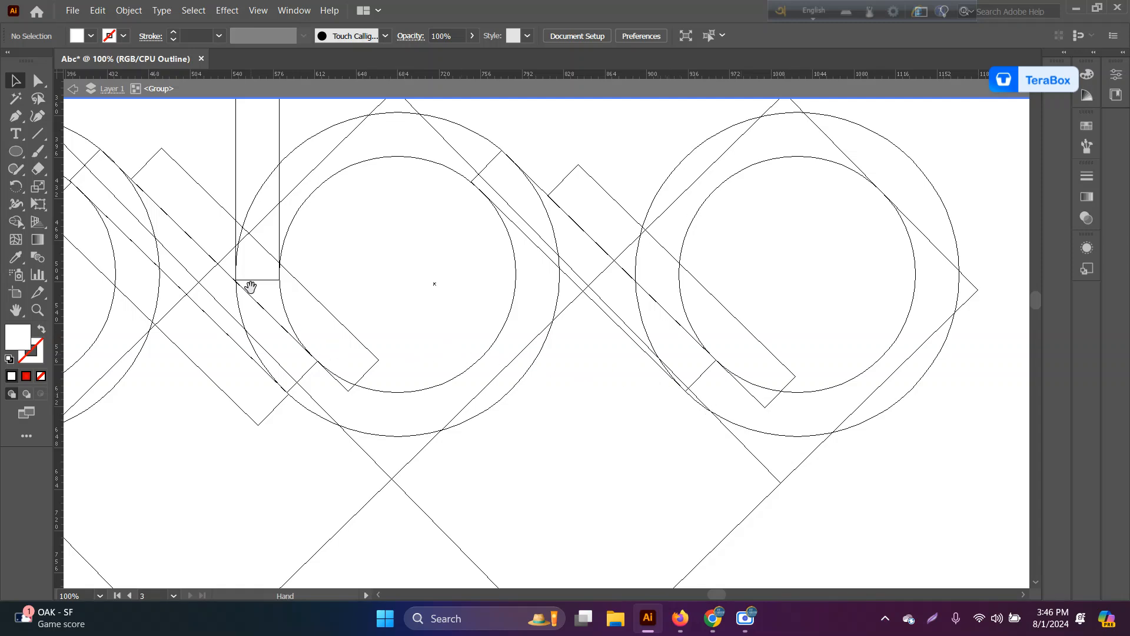
{"action": "left_click_drag", "start_coordinate": [134, 186], "coordinate": [333, 202]}
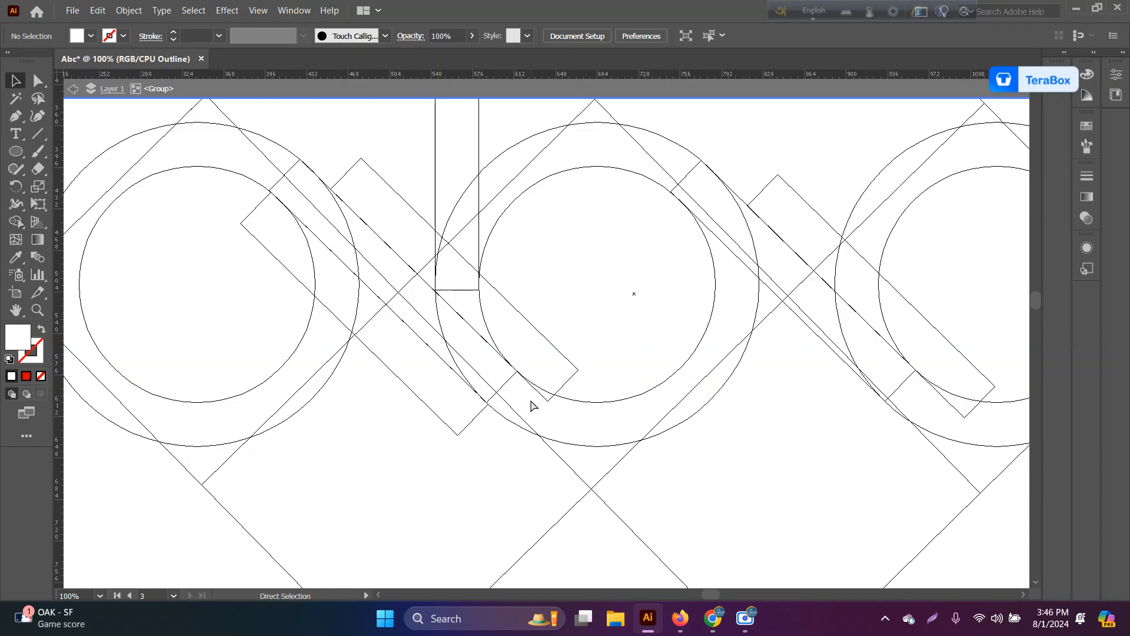
{"action": "key", "text": "ctrl+y"}
{"action": "key", "text": "ctrl+y"}
{"action": "key", "text": "ctrl+y"}
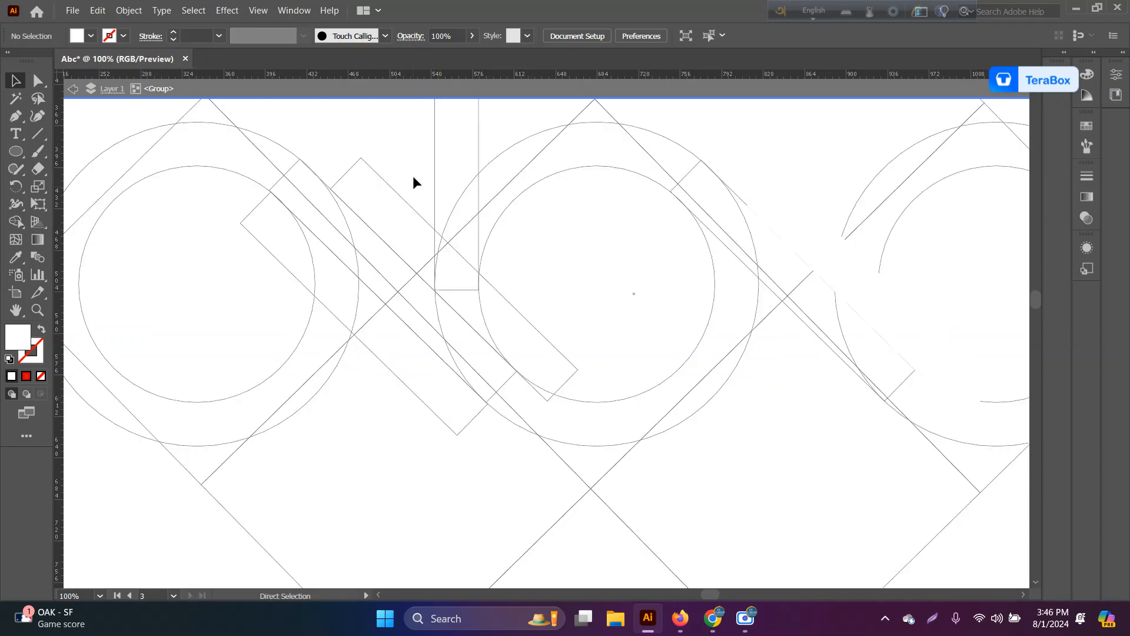
{"action": "key", "text": "ctrl+y"}
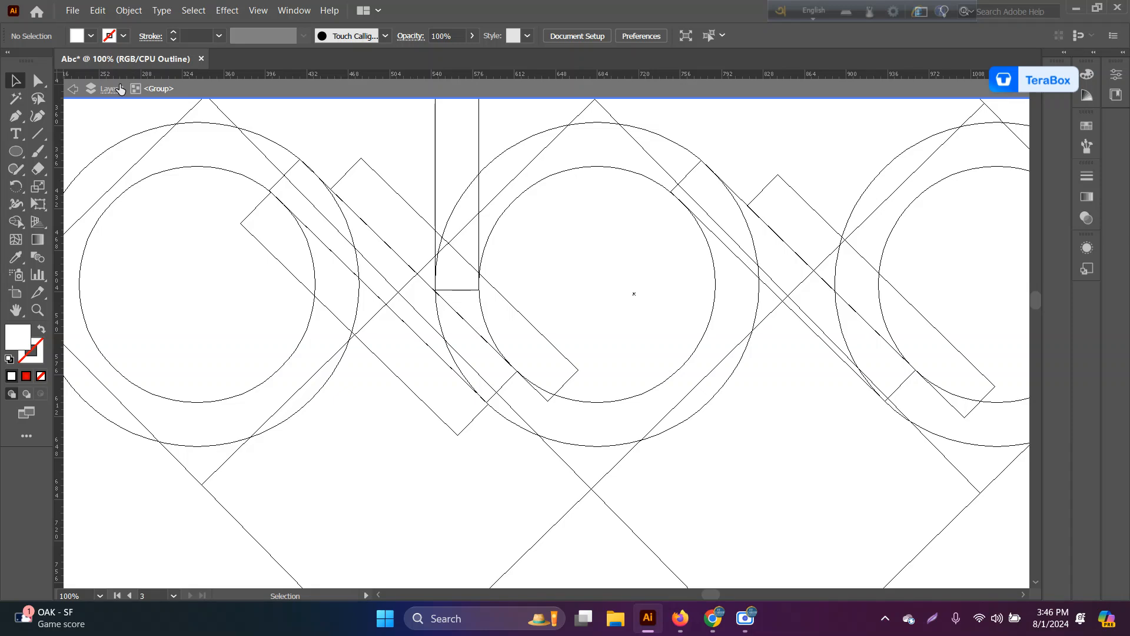
{"action": "left_click", "coordinate": [76, 89]}
{"action": "left_click", "coordinate": [76, 89]}
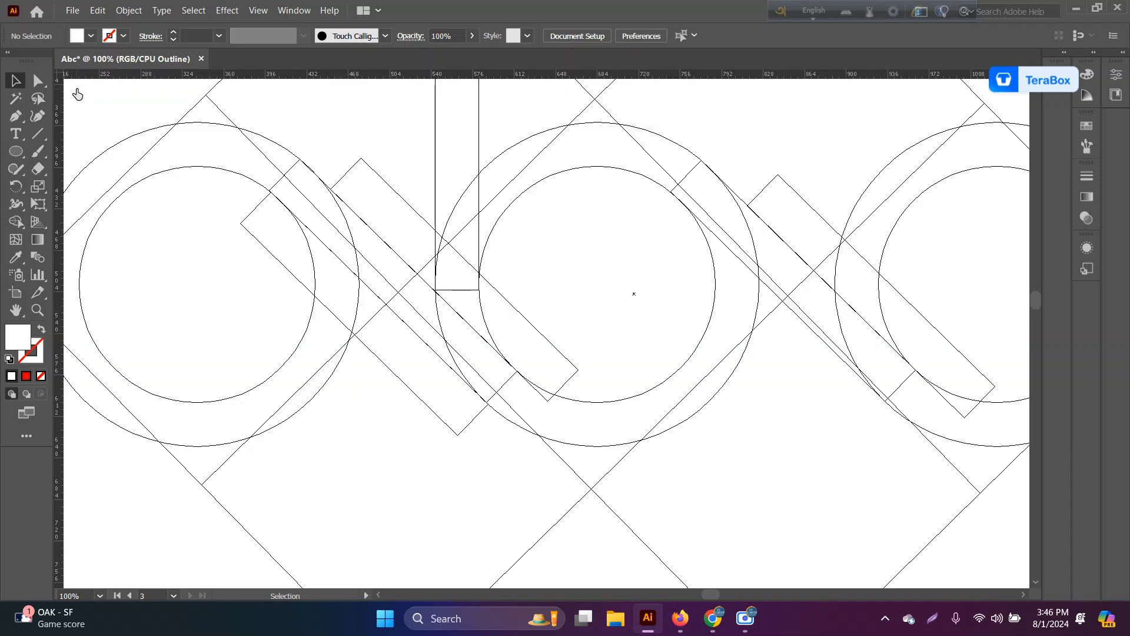
{"action": "key", "text": "ctrl+y"}
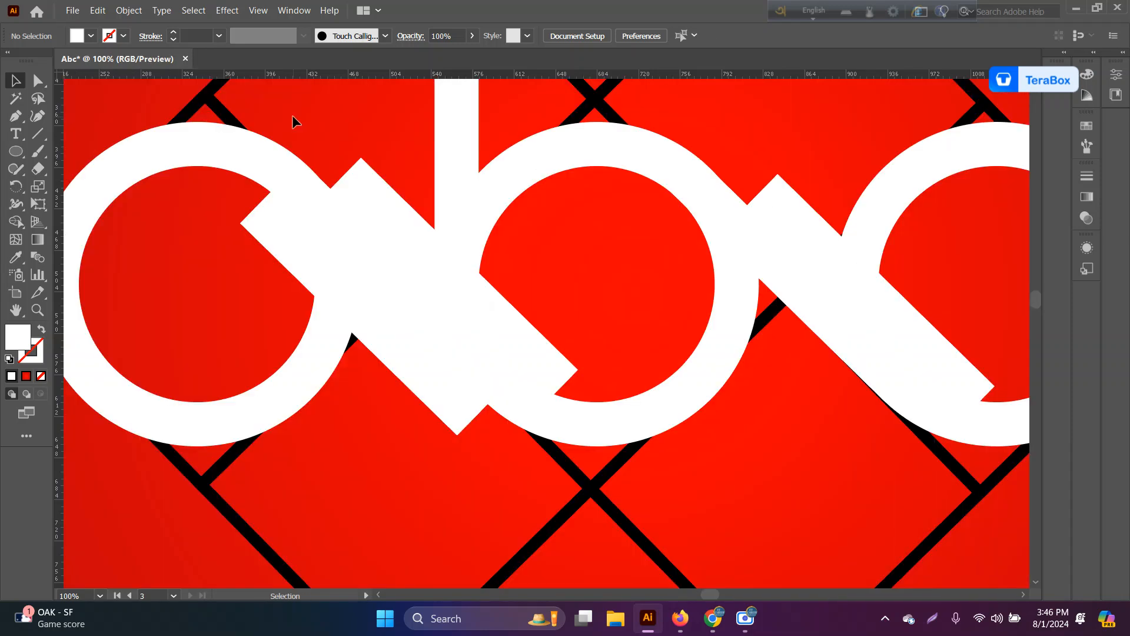
Select the circles, diagonal bars and stem, and use Shape Builder to cut the lowest bar out of the left circle, removing its leftover pieces
{"action": "left_click", "coordinate": [352, 266]}
{"action": "left_click", "coordinate": [406, 222], "text": "shift"}
{"action": "left_click", "coordinate": [312, 329], "text": "shift"}
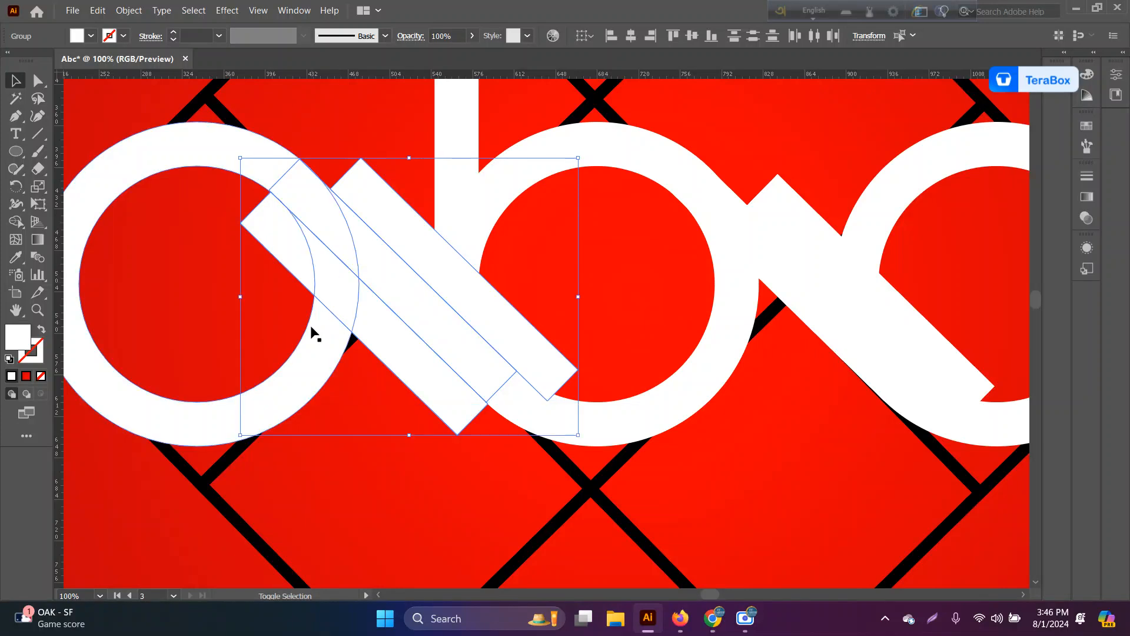
{"action": "left_click", "coordinate": [318, 333], "text": "shift"}
{"action": "left_click", "coordinate": [455, 153], "text": "shift"}
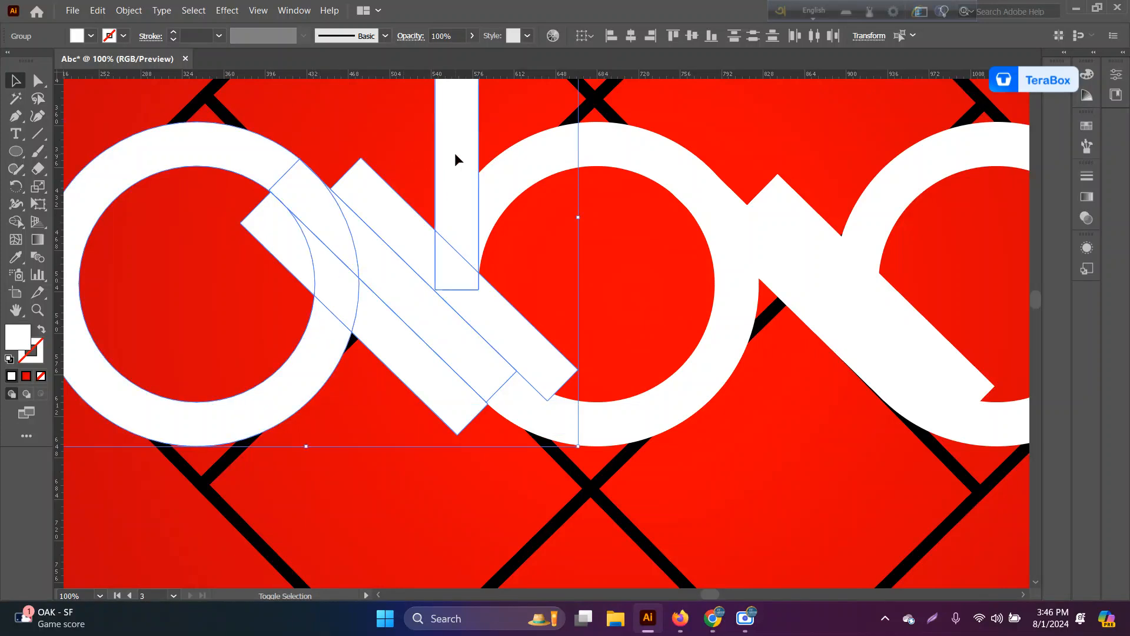
{"action": "left_click", "coordinate": [507, 176], "text": "shift"}
{"action": "left_click", "coordinate": [760, 234], "text": "shift"}
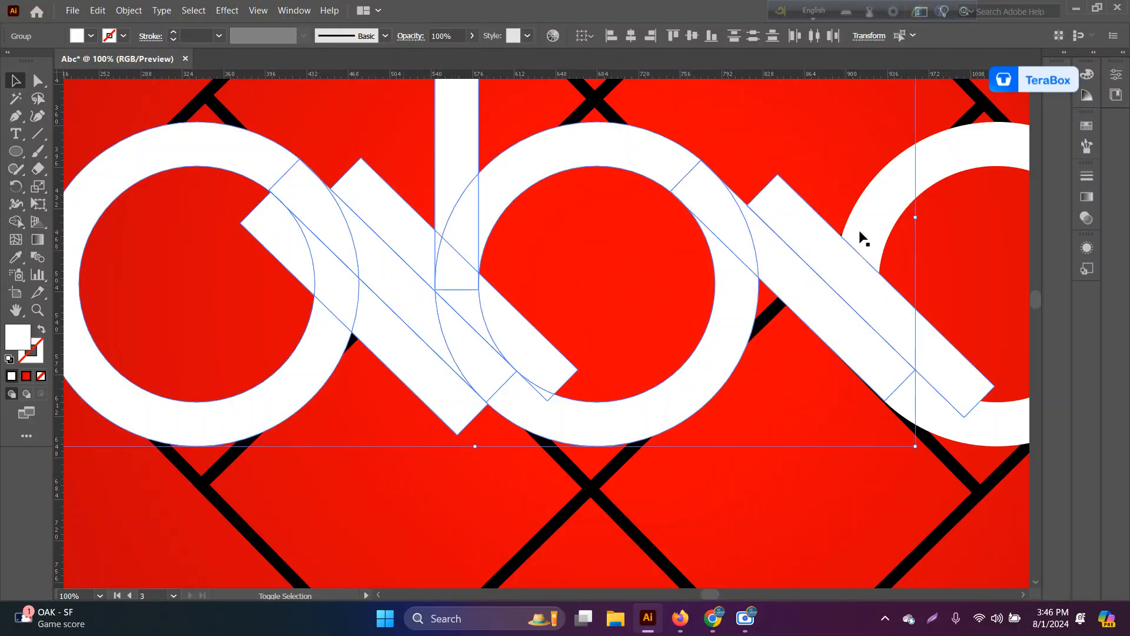
{"action": "left_click", "coordinate": [863, 235], "text": "shift"}
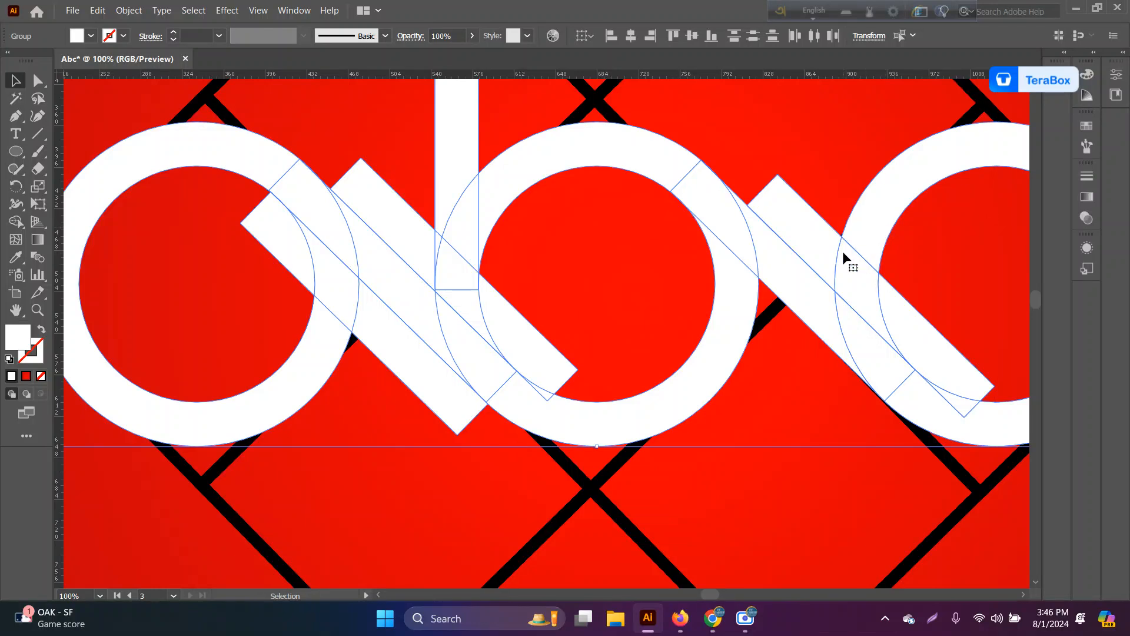
{"action": "key", "text": "shift+m"}
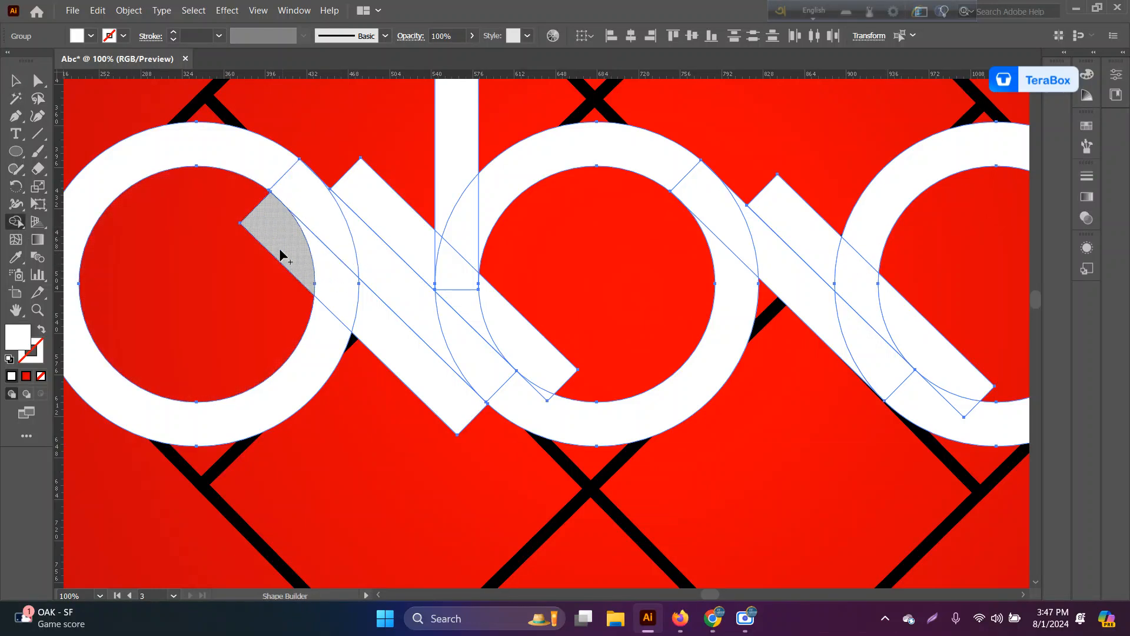
{"action": "left_click", "coordinate": [330, 282]}
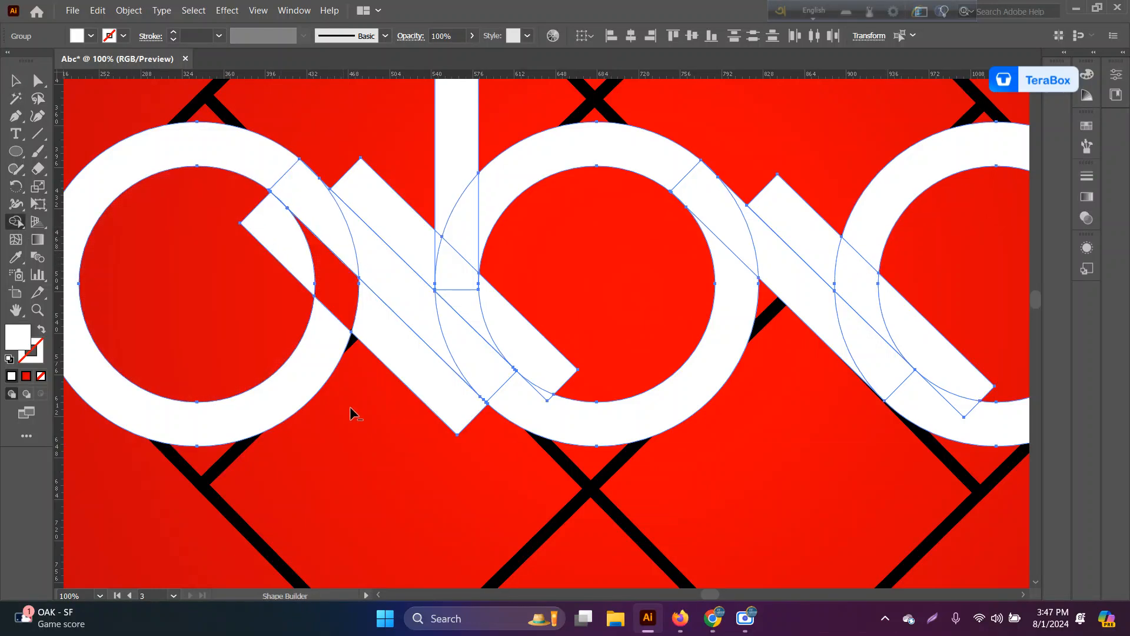
{"action": "left_click", "coordinate": [378, 346], "text": "alt"}
{"action": "left_click", "coordinate": [294, 267], "text": "alt"}
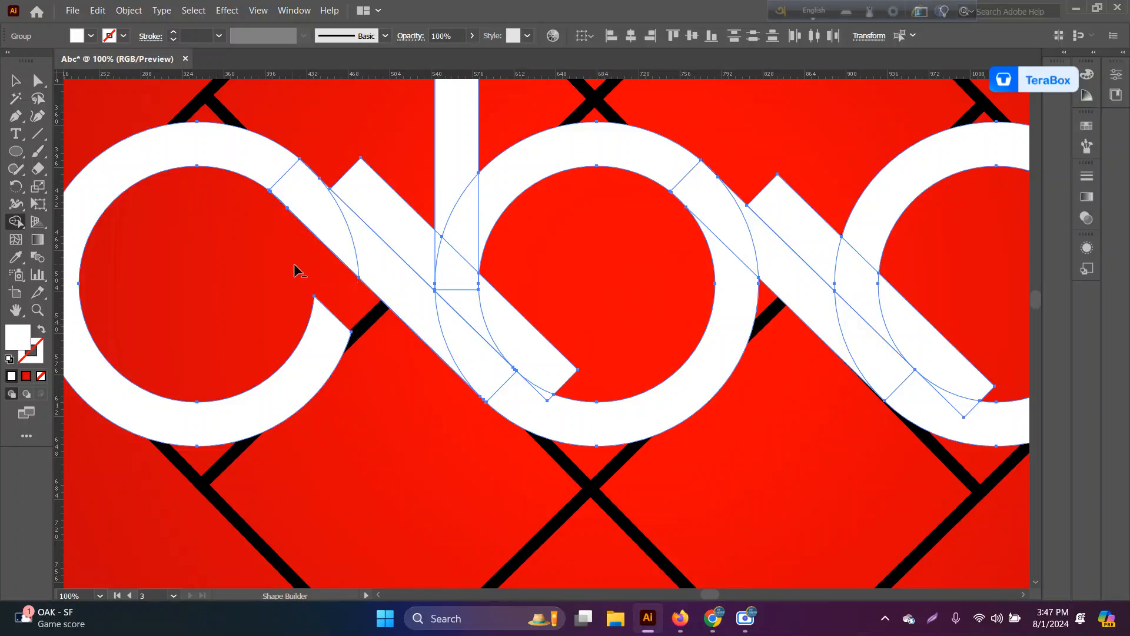
Cut away the uppermost diagonal bar between the left and middle circles with Shape Builder, including where it crosses the stem and middle circle
{"action": "left_click", "coordinate": [418, 247], "text": "alt"}
{"action": "left_click", "coordinate": [438, 250], "text": "alt"}
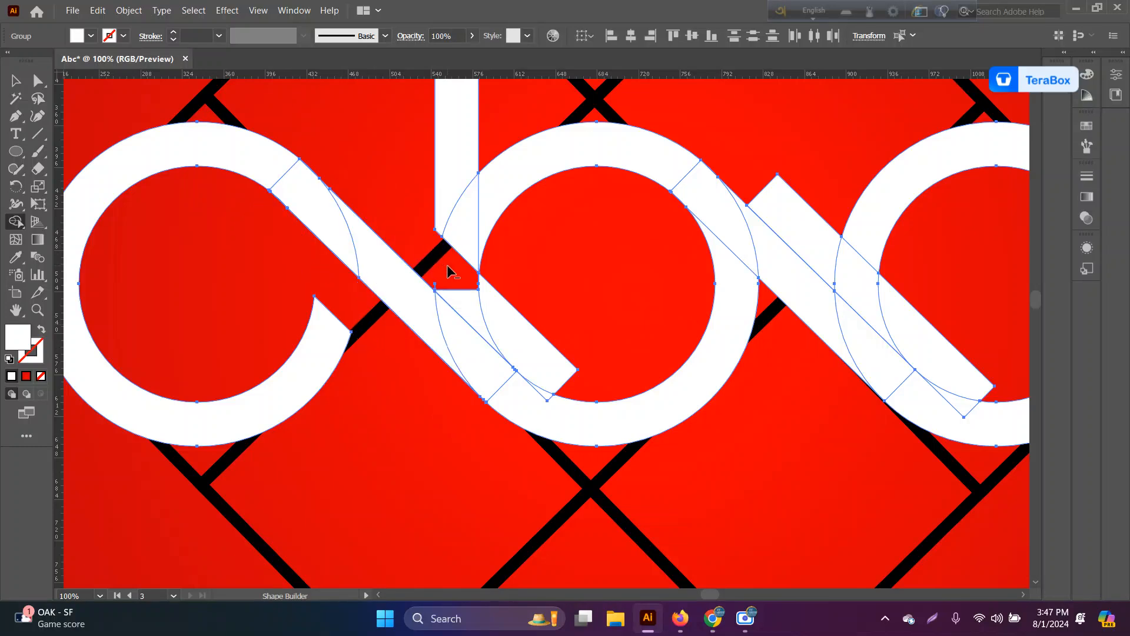
{"action": "left_click", "coordinate": [495, 309], "text": "alt"}
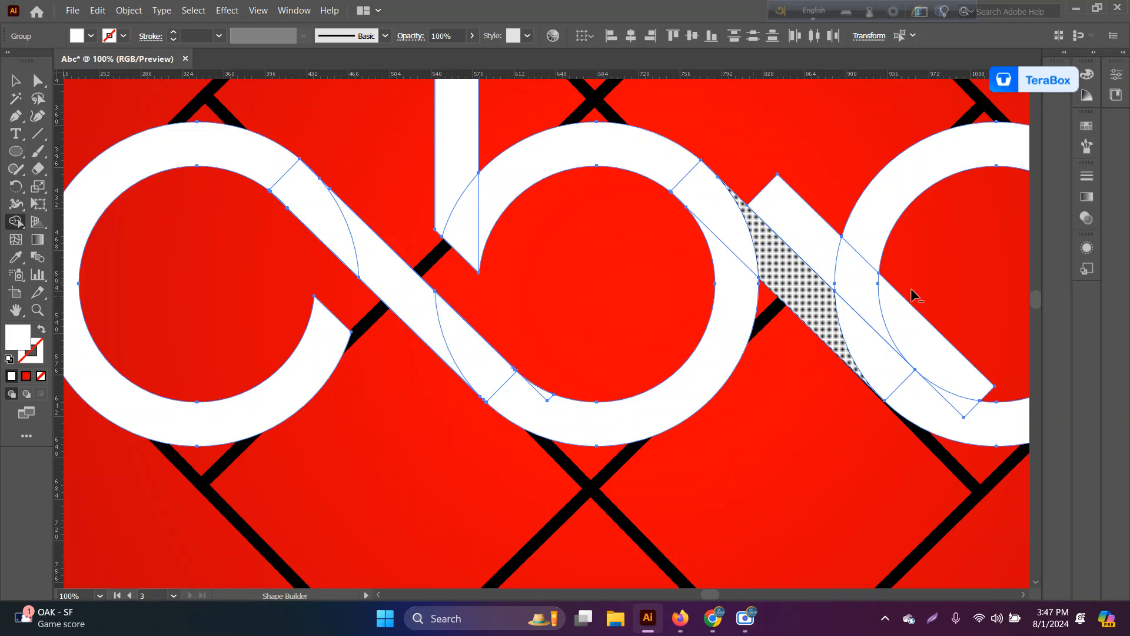
Try to cut the upper diagonal bar out of the right circle with Shape Builder, undo the cuts and clear the selection
{"action": "left_click", "coordinate": [889, 305], "text": "alt"}
{"action": "left_click", "coordinate": [827, 265], "text": "alt"}
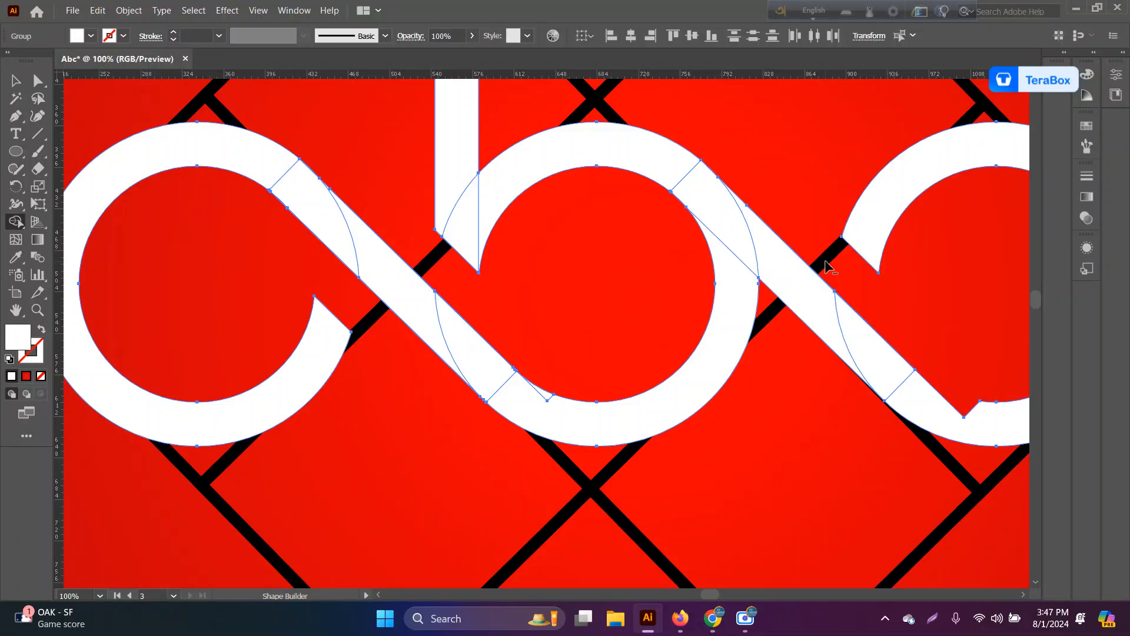
{"action": "key", "text": "ctrl+z"}
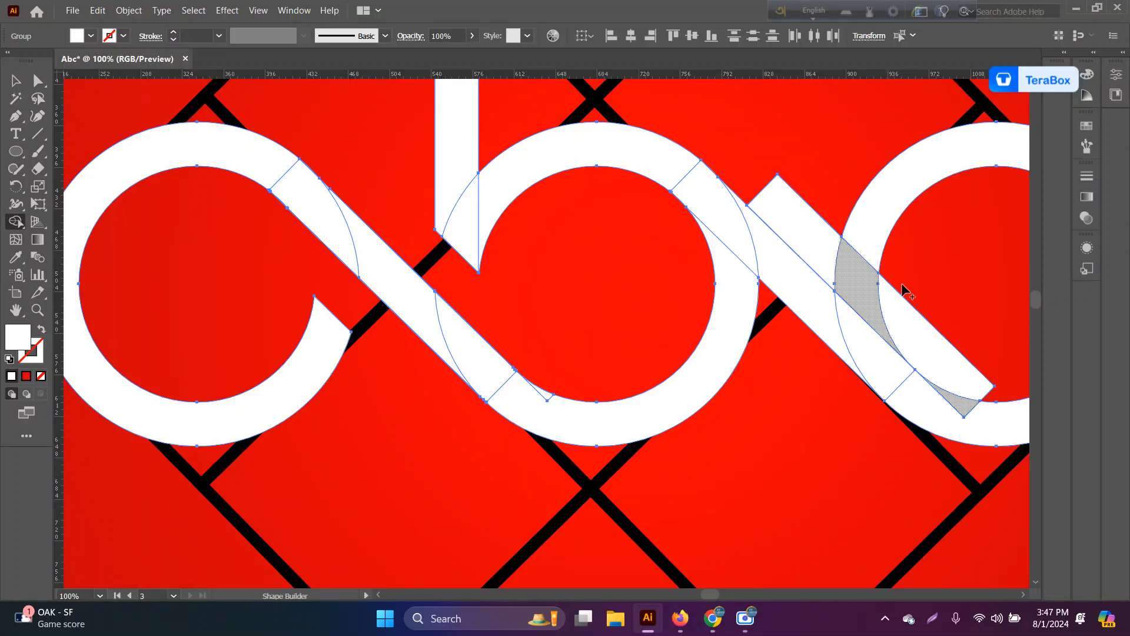
{"action": "left_click", "coordinate": [868, 297], "text": "alt"}
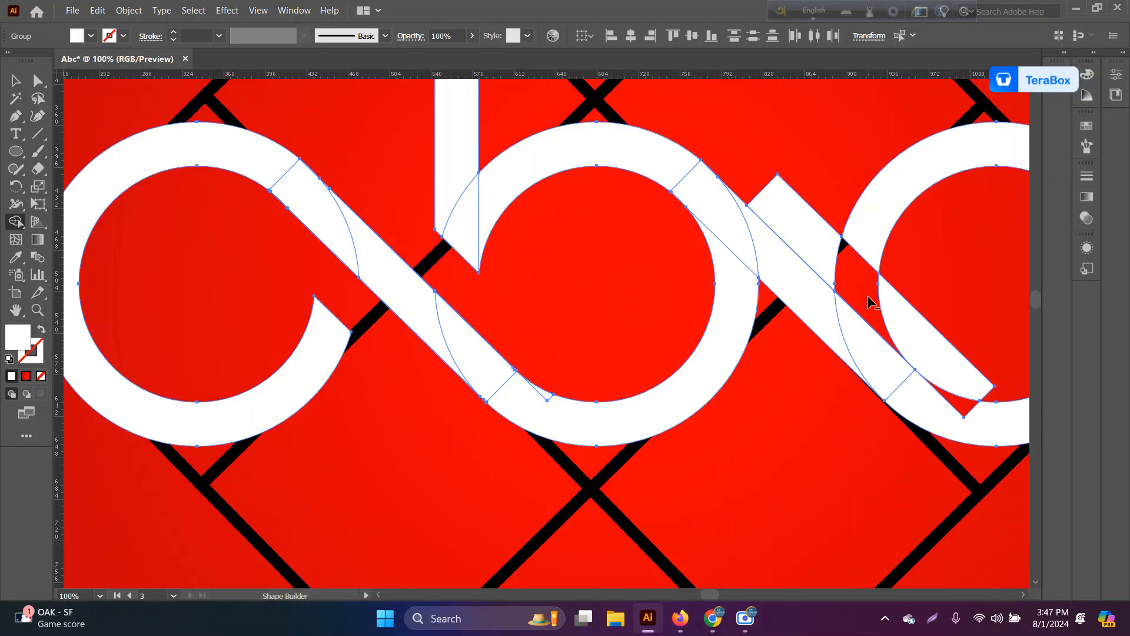
{"action": "key", "text": "ctrl+z"}
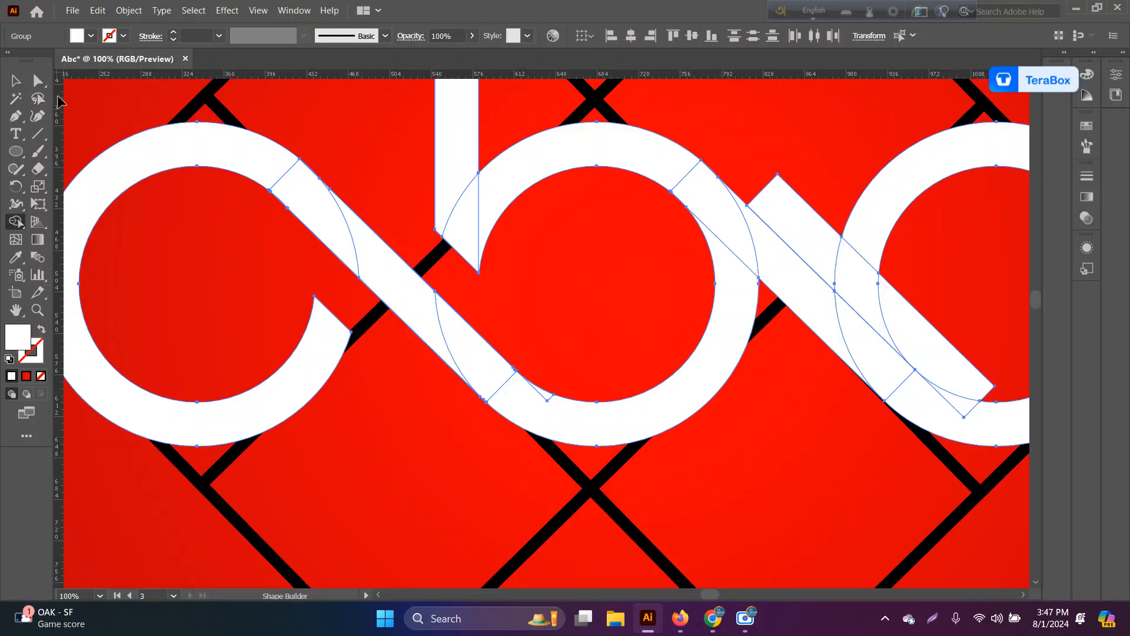
{"action": "left_click", "coordinate": [16, 79]}
{"action": "left_click", "coordinate": [730, 472]}
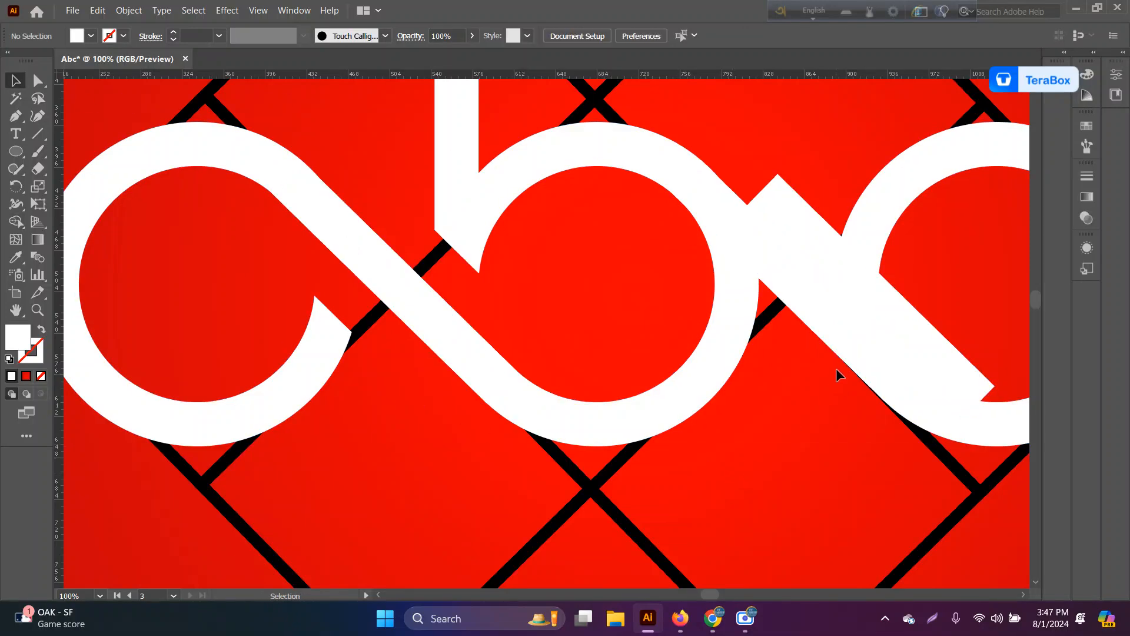
Nudge the upper right-hand diagonal bar down, try subtracting its overlap with the right circle, and undo the cut
{"action": "left_click", "coordinate": [902, 312]}
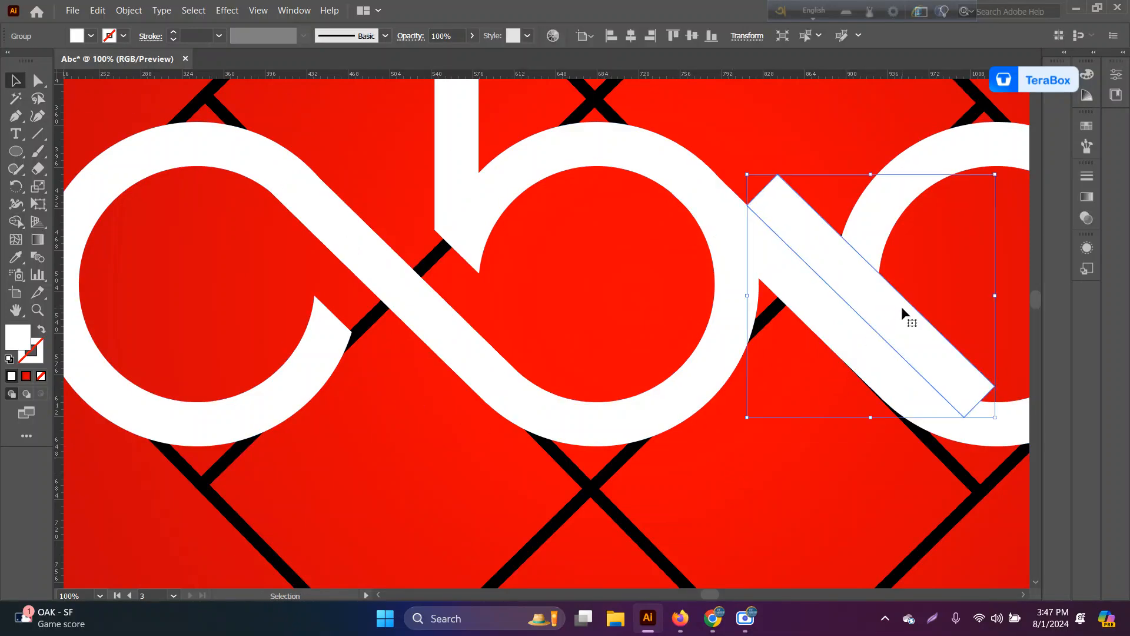
{"action": "key", "text": "Down"}
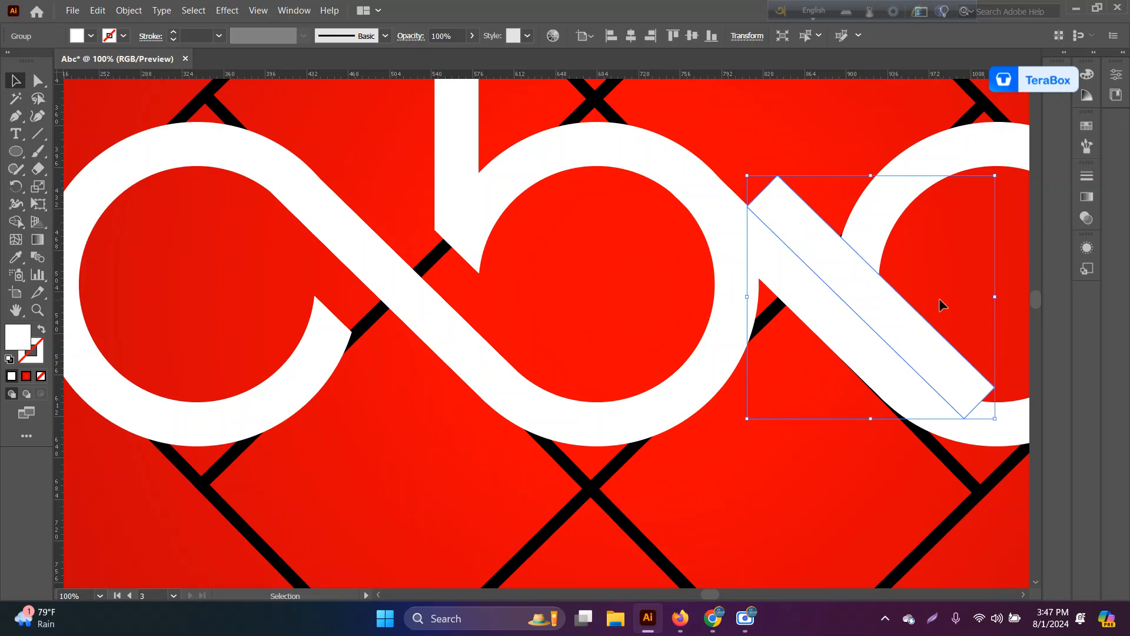
{"action": "left_click_drag", "start_coordinate": [949, 286], "coordinate": [781, 411]}
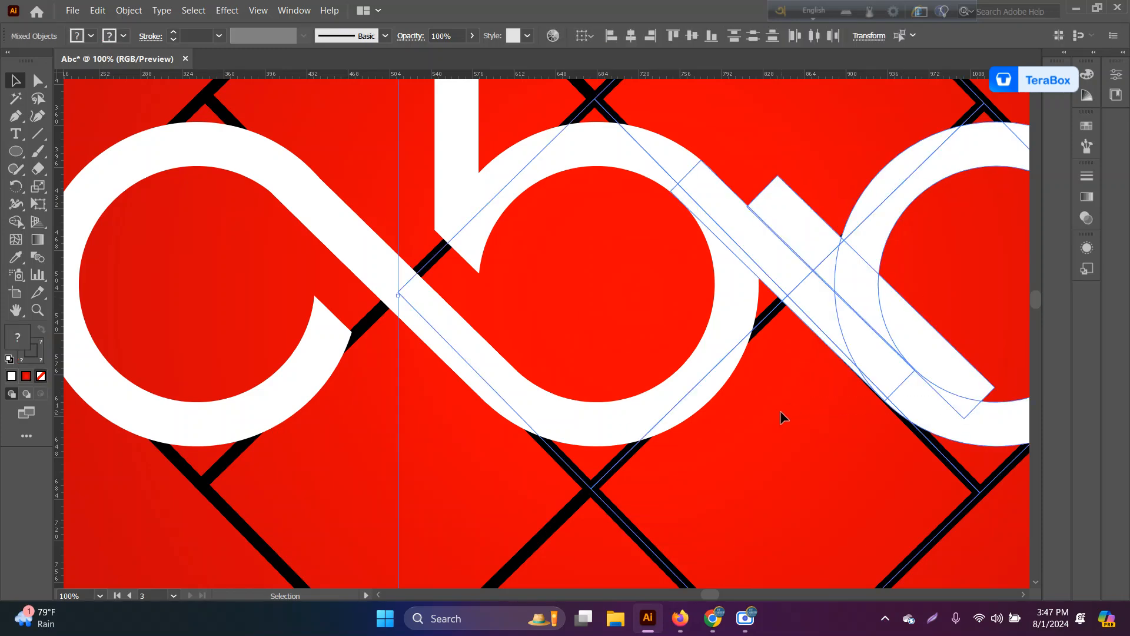
{"action": "left_click", "coordinate": [16, 221]}
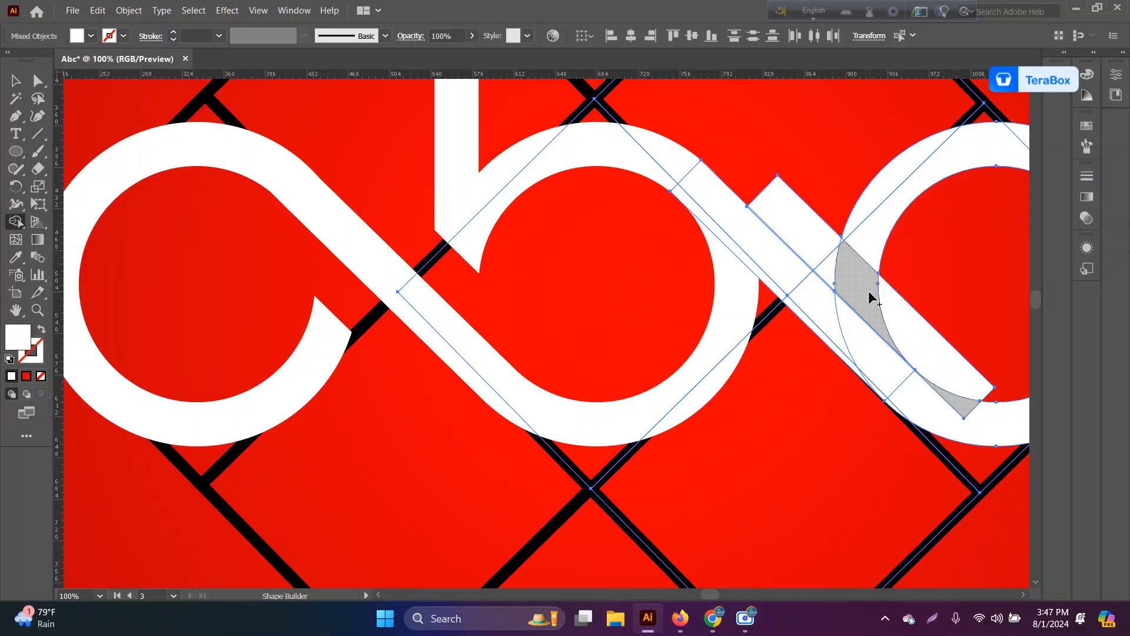
{"action": "left_click", "coordinate": [865, 293], "text": "alt"}
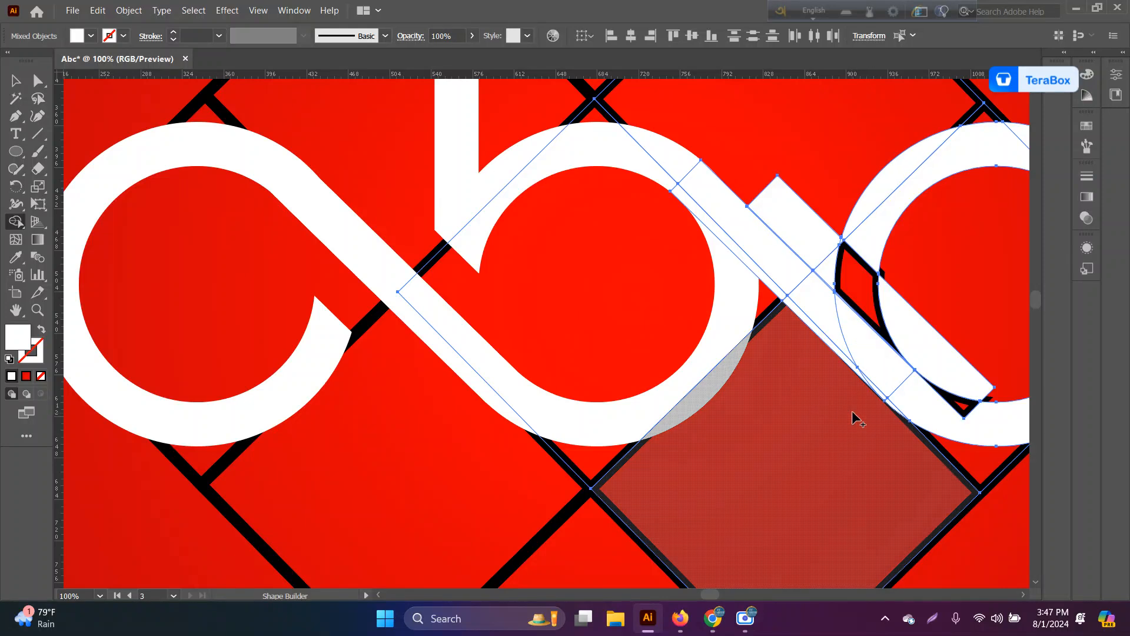
{"action": "key", "text": "ctrl"}
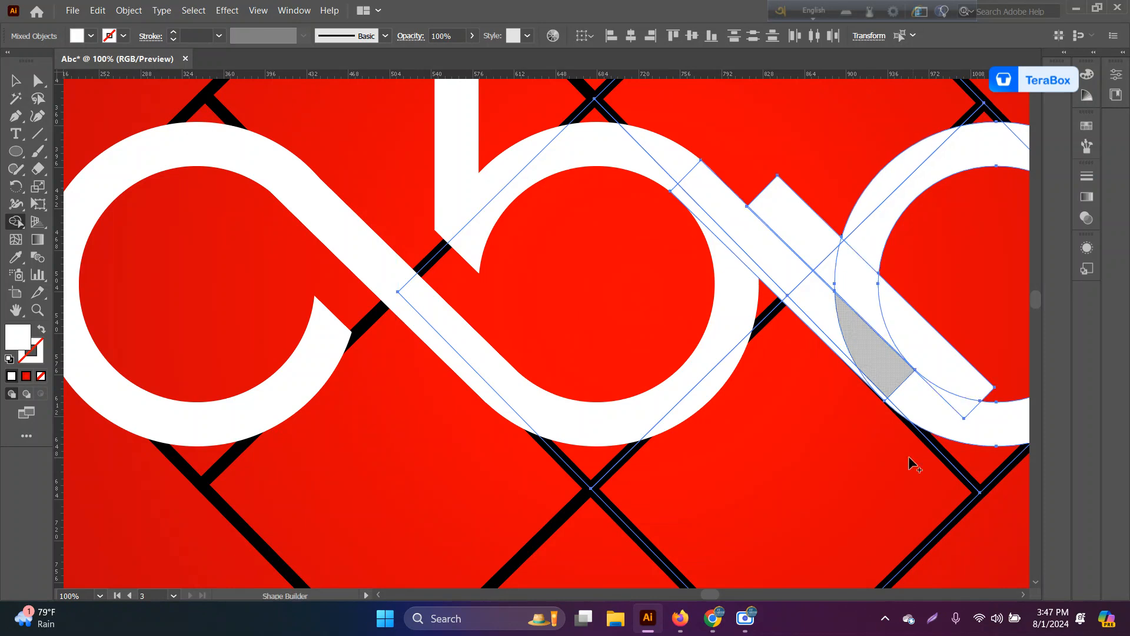
{"action": "key", "text": "ctrl+z"}
Shift the upper diagonal bar between the middle and right circles slightly upward, along the edge of the bar beneath it
{"action": "left_click", "coordinate": [9, 87]}
{"action": "left_click", "coordinate": [702, 383]}
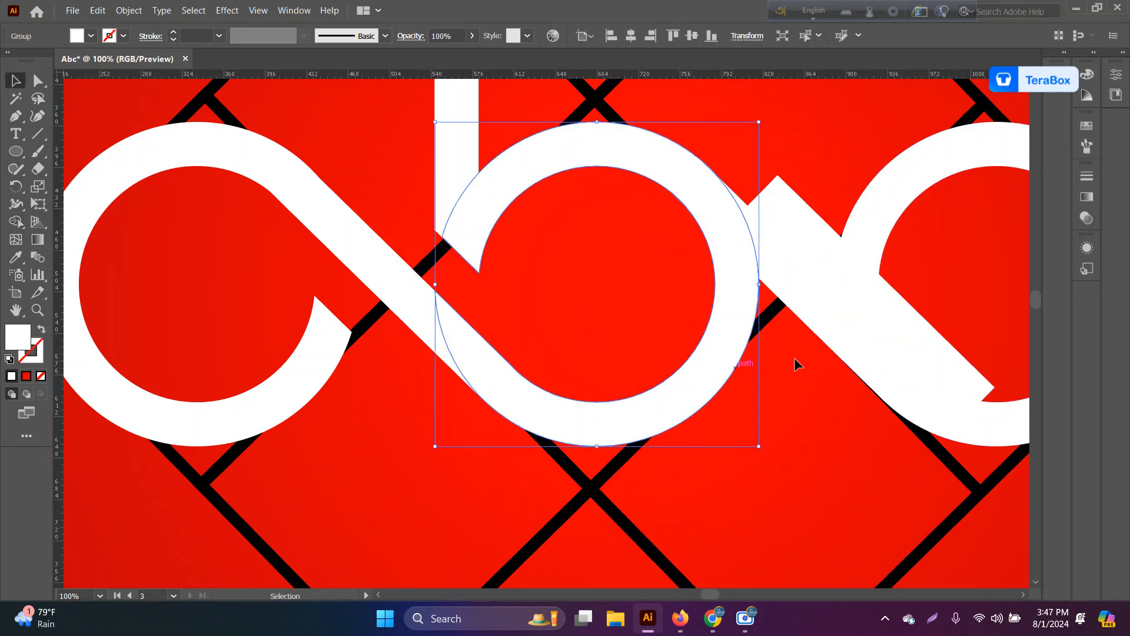
{"action": "left_click", "coordinate": [917, 333]}
{"action": "left_click", "coordinate": [891, 359]}
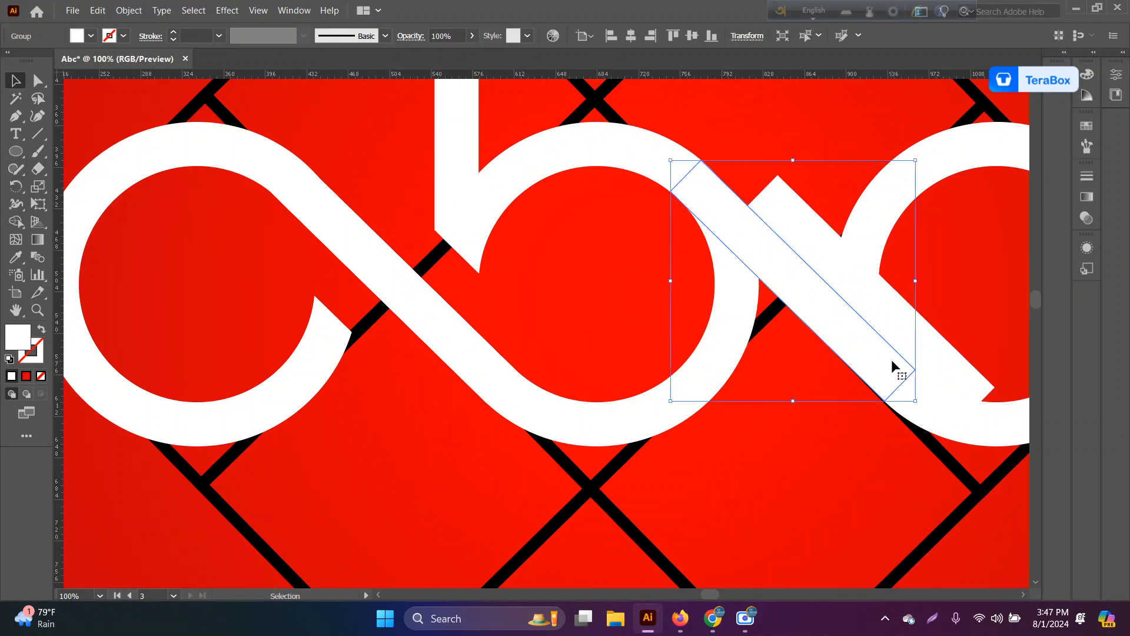
{"action": "left_click", "coordinate": [921, 341]}
{"action": "left_click_drag", "start_coordinate": [921, 340], "coordinate": [921, 338]}
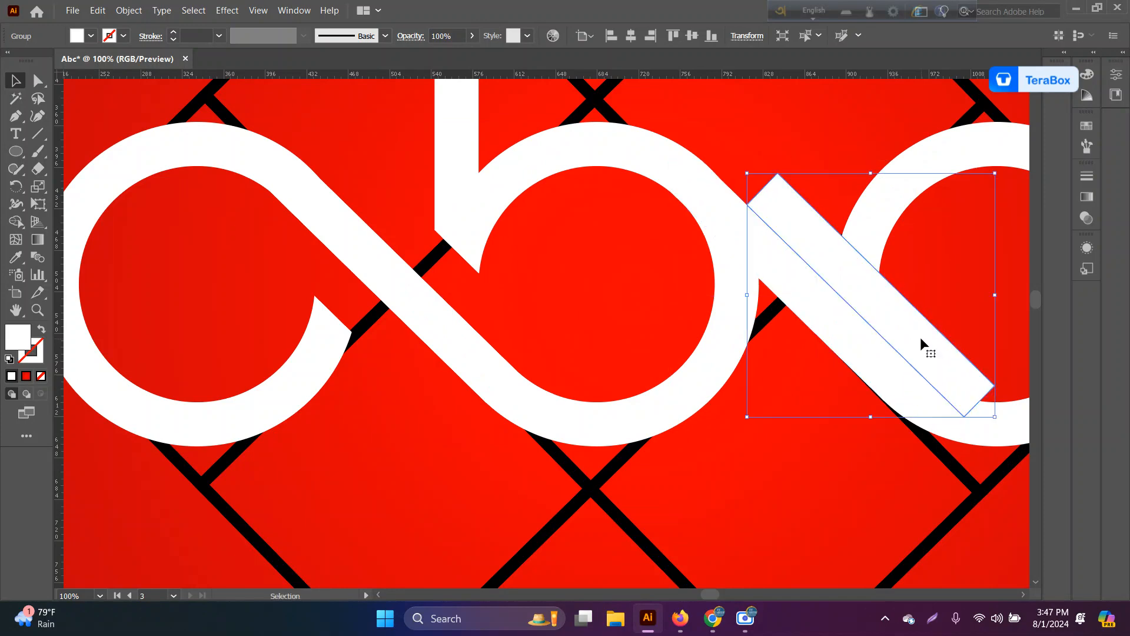
Select the right circle with its two diagonal bars and remove the upper bar's overlap with the circle using Shape Builder
{"action": "mouse_move", "coordinate": [941, 289]}
{"action": "left_mouse_down"}
{"action": "mouse_move", "coordinate": [864, 347]}
{"action": "mouse_move", "coordinate": [768, 344]}
{"action": "left_mouse_up"}
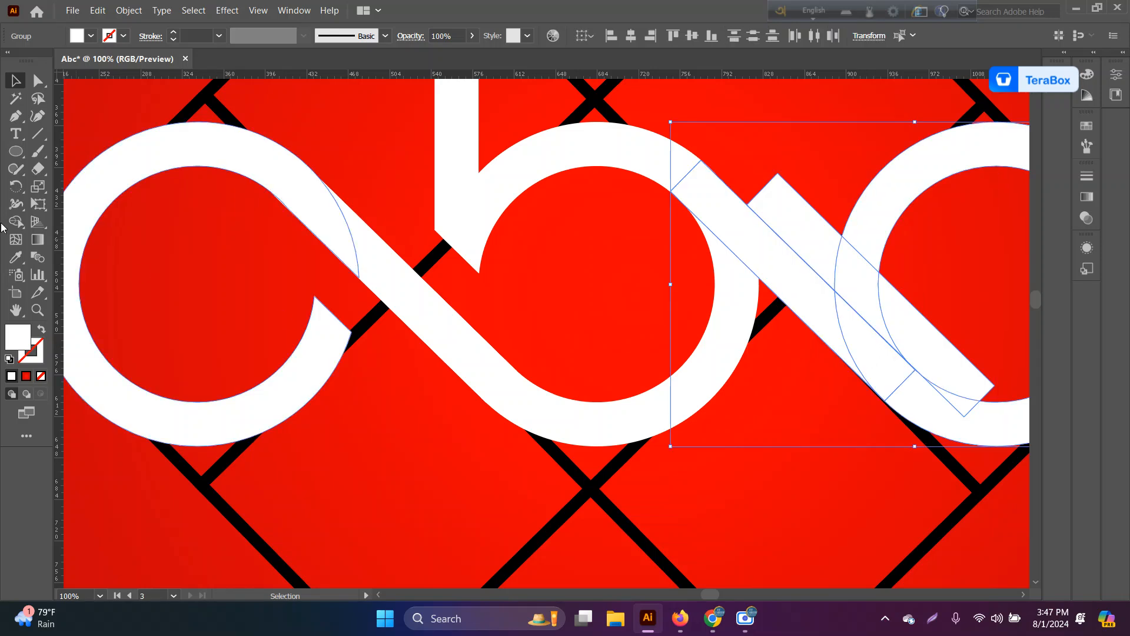
{"action": "key", "text": "shift+m"}
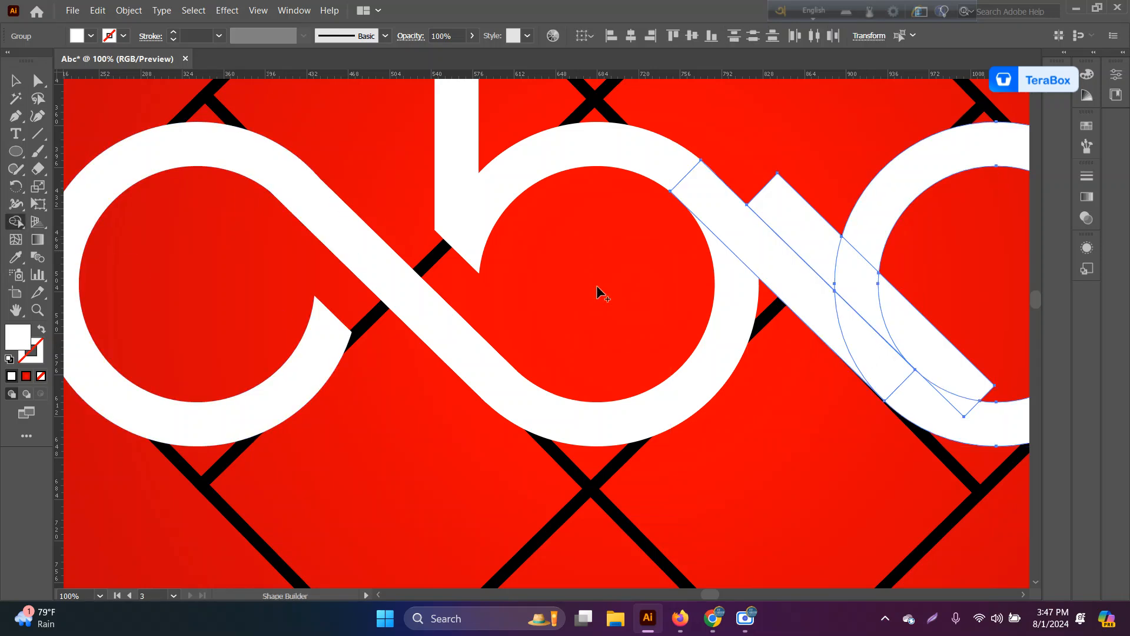
{"action": "left_click", "coordinate": [858, 307], "text": "alt"}
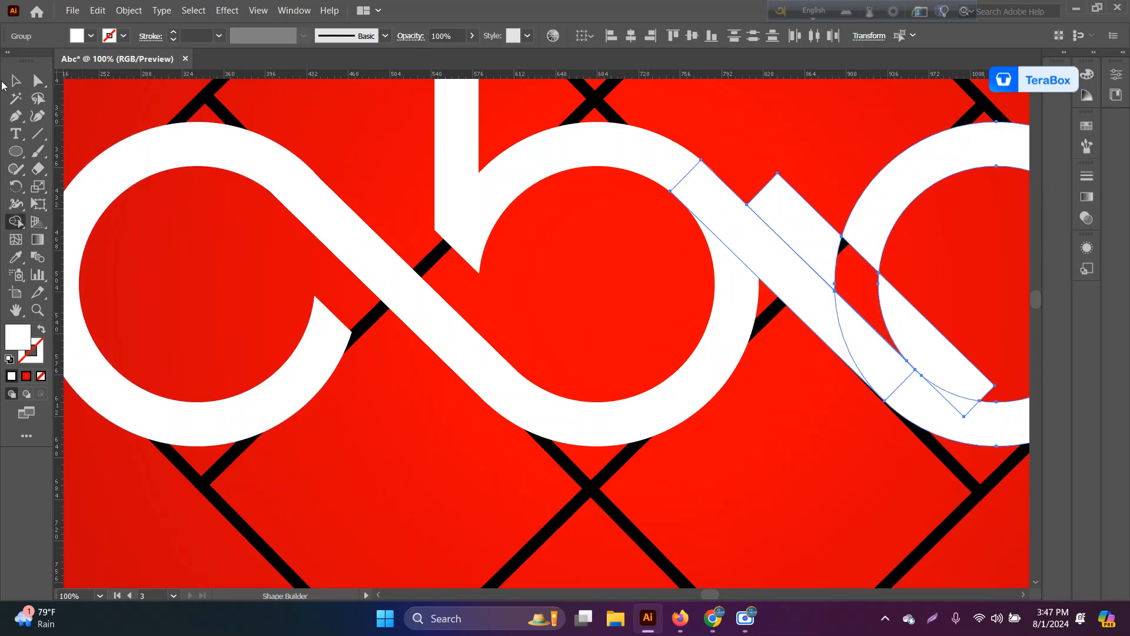
Delete the leftover pieces of the upper diagonal bar between the middle and right circles
{"action": "left_click", "coordinate": [16, 81]}
{"action": "left_click", "coordinate": [822, 383]}
{"action": "left_click", "coordinate": [826, 262]}
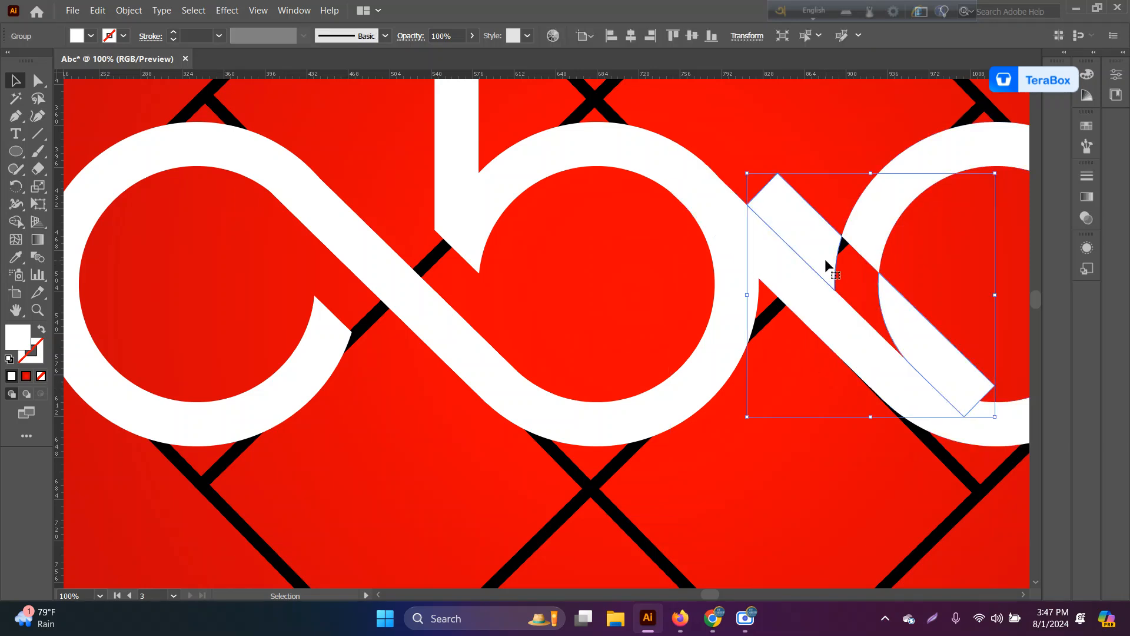
{"action": "key", "text": "Return"}
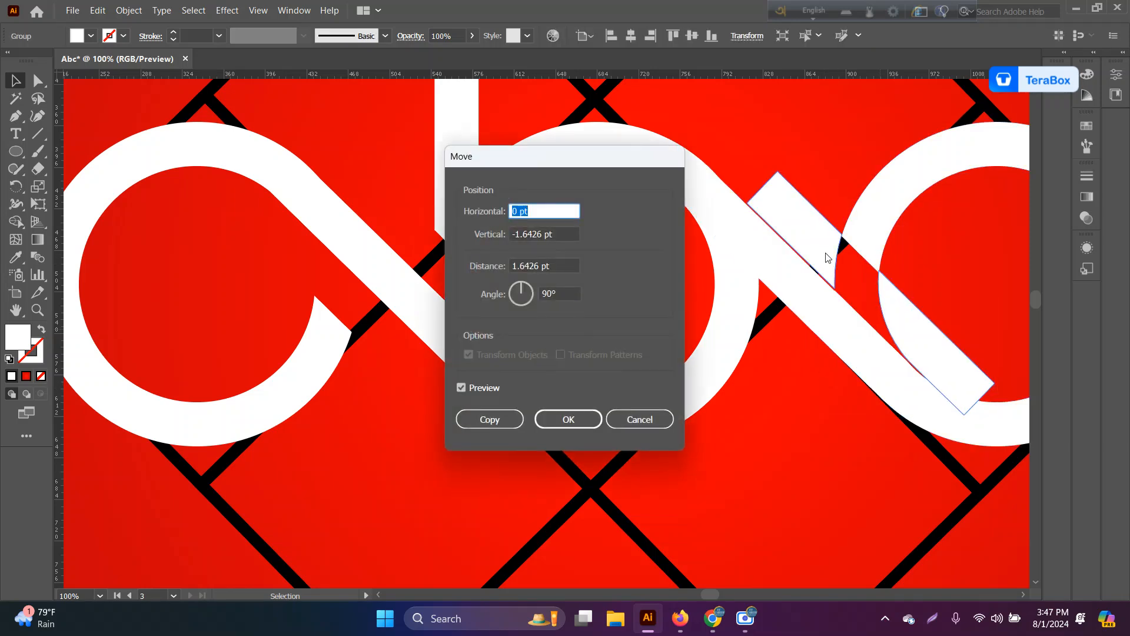
{"action": "left_click", "coordinate": [647, 418]}
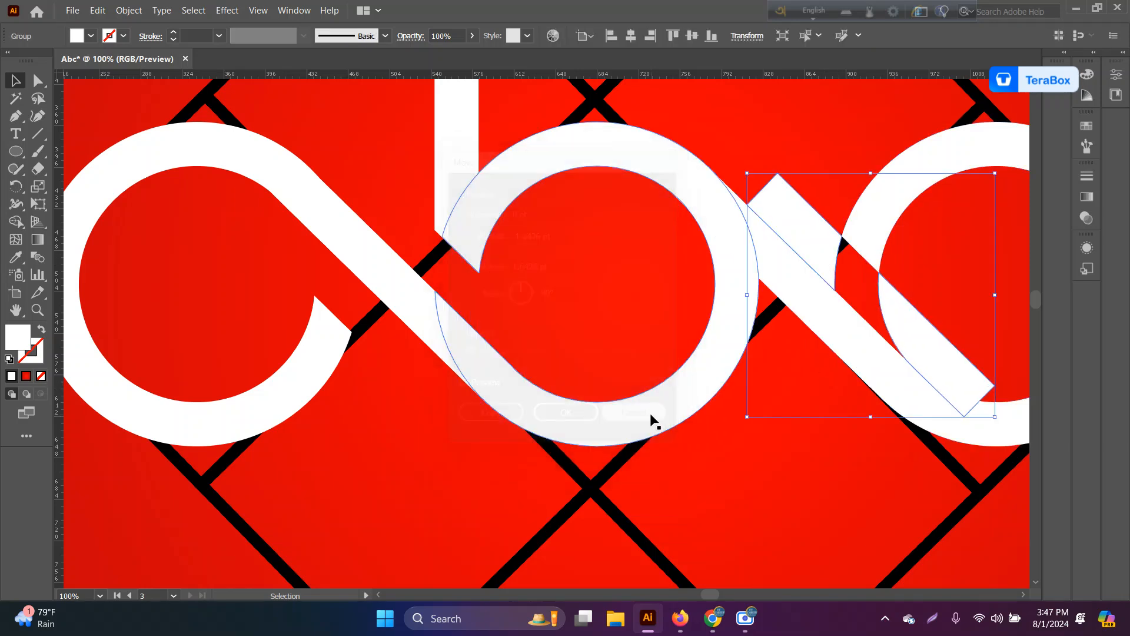
{"action": "key", "text": "ctrl+shift+a"}
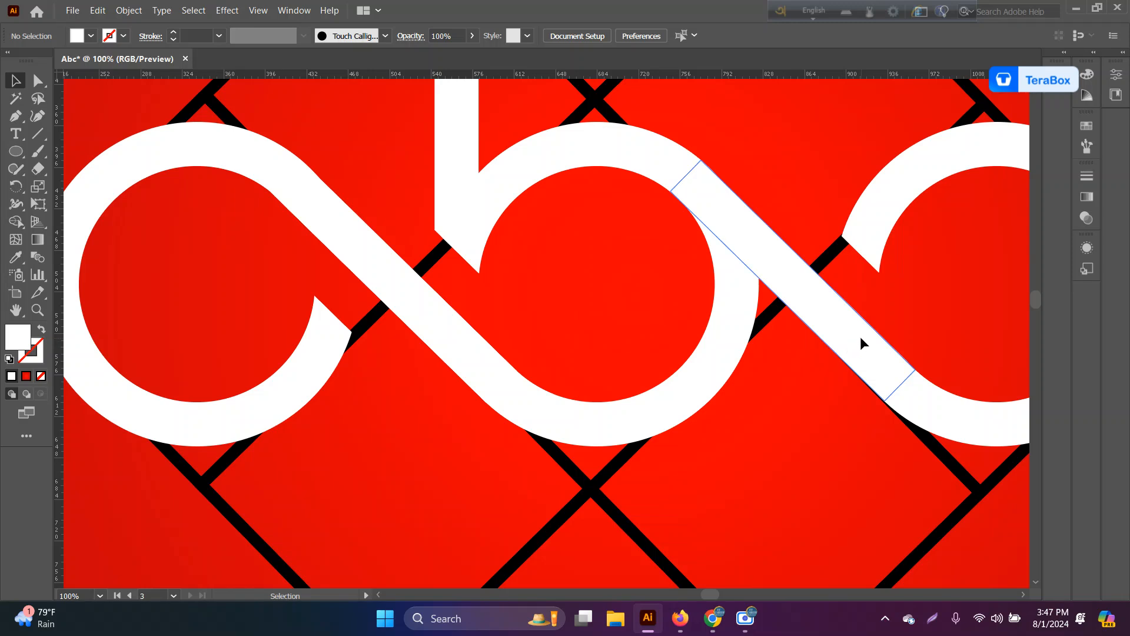
Select the three trimmed circles, both connecting diagonal bars and the stem, and unite them into one shape with Pathfinder
{"action": "left_click", "coordinate": [860, 336]}
{"action": "left_click", "coordinate": [938, 405], "text": "shift"}
{"action": "left_click", "coordinate": [545, 151], "text": "shift"}
{"action": "left_click", "coordinate": [474, 151], "text": "shift"}
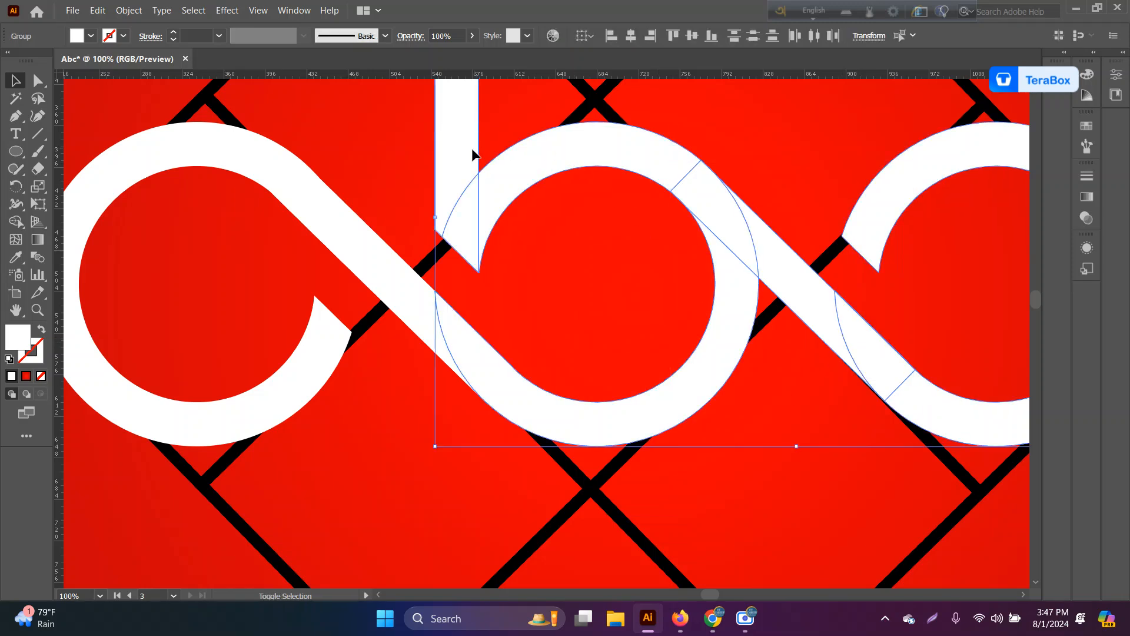
{"action": "left_click", "coordinate": [354, 225], "text": "shift"}
{"action": "left_click", "coordinate": [244, 140], "text": "shift"}
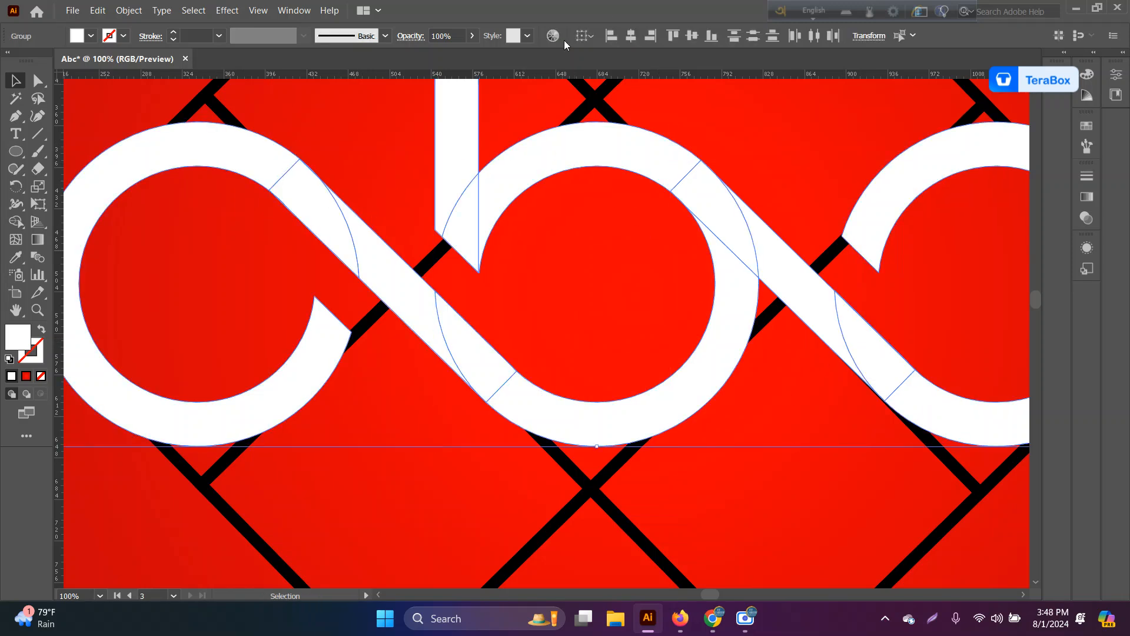
{"action": "left_click", "coordinate": [297, 13]}
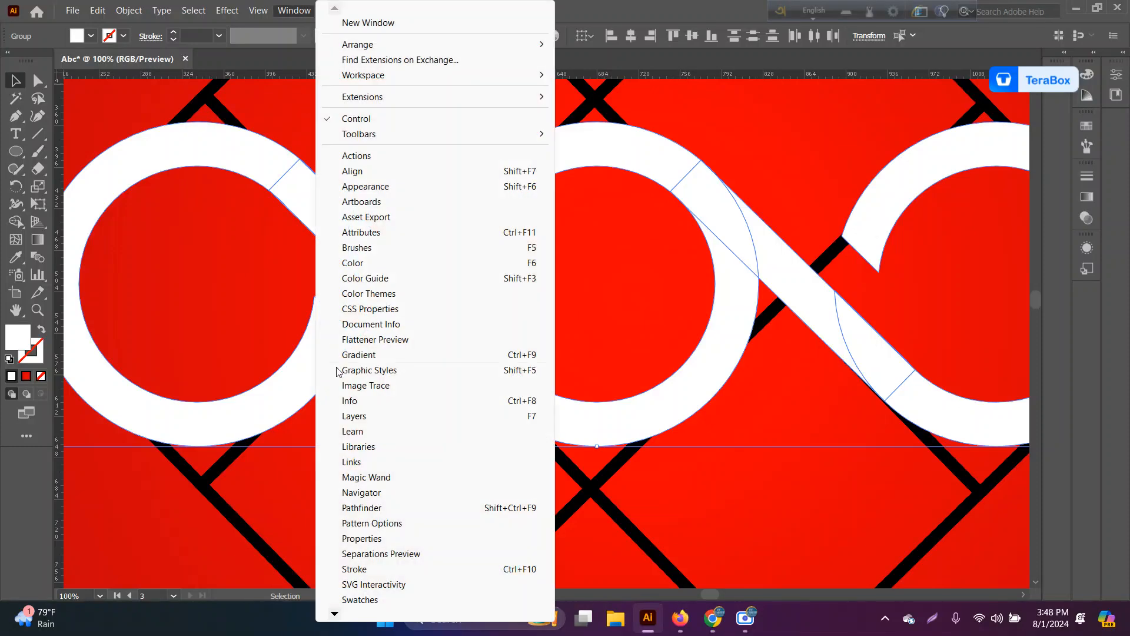
{"action": "left_click", "coordinate": [347, 507]}
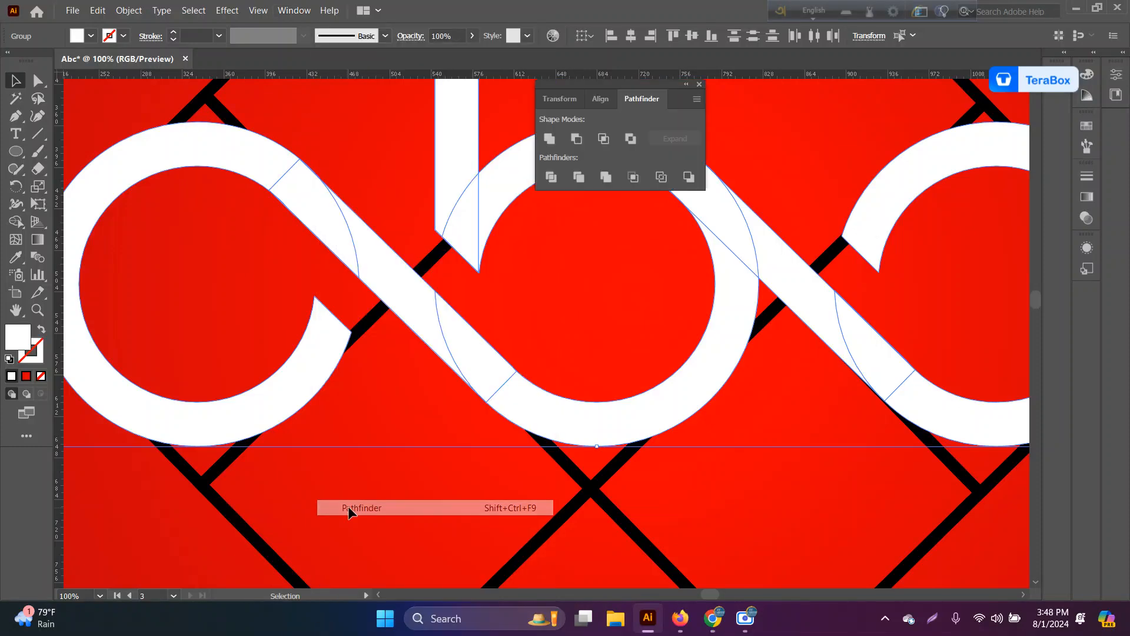
{"action": "left_click", "coordinate": [549, 140]}
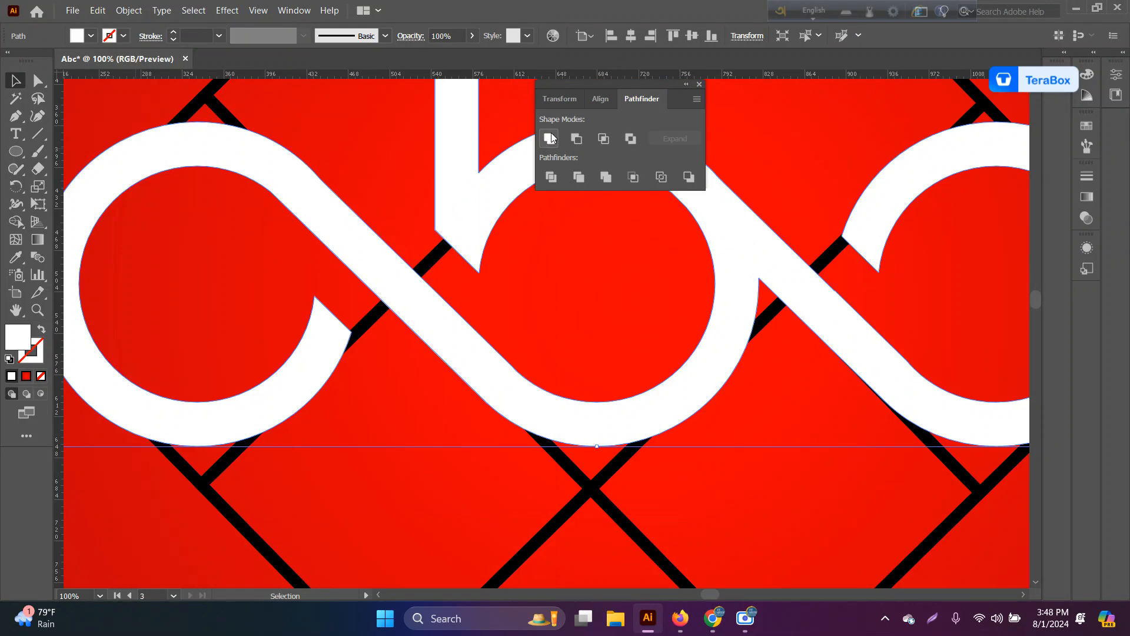
Draw two diagonal lines from the right circle's centre outward, one up-right and one down-right, crossing the ring
{"action": "key", "text": "ctrl+minus"}
{"action": "key", "text": "ctrl+minus"}
{"action": "key", "text": "ctrl+minus"}
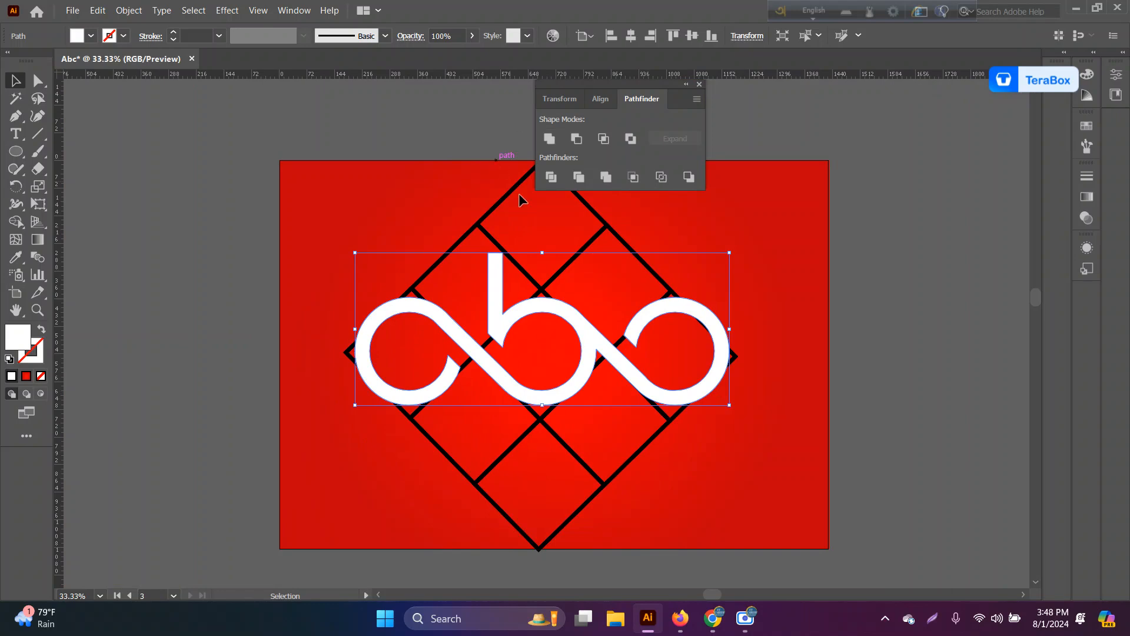
{"action": "scroll", "coordinate": [850, 515], "scroll_direction": "down", "scroll_amount": 5}
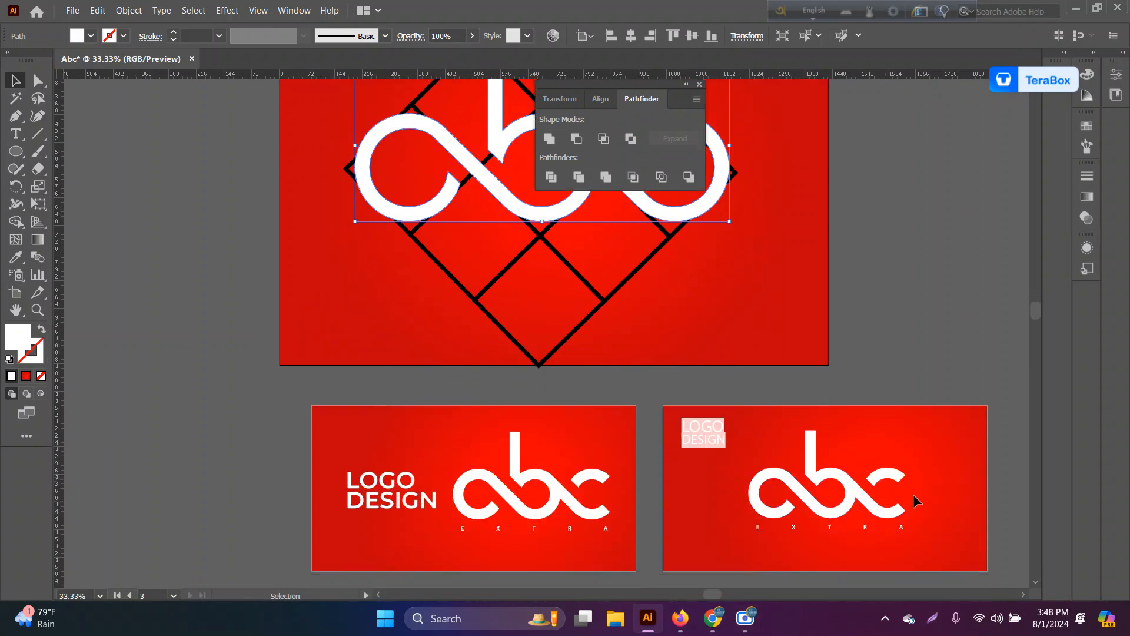
{"action": "left_click_drag", "start_coordinate": [760, 252], "coordinate": [495, 397]}
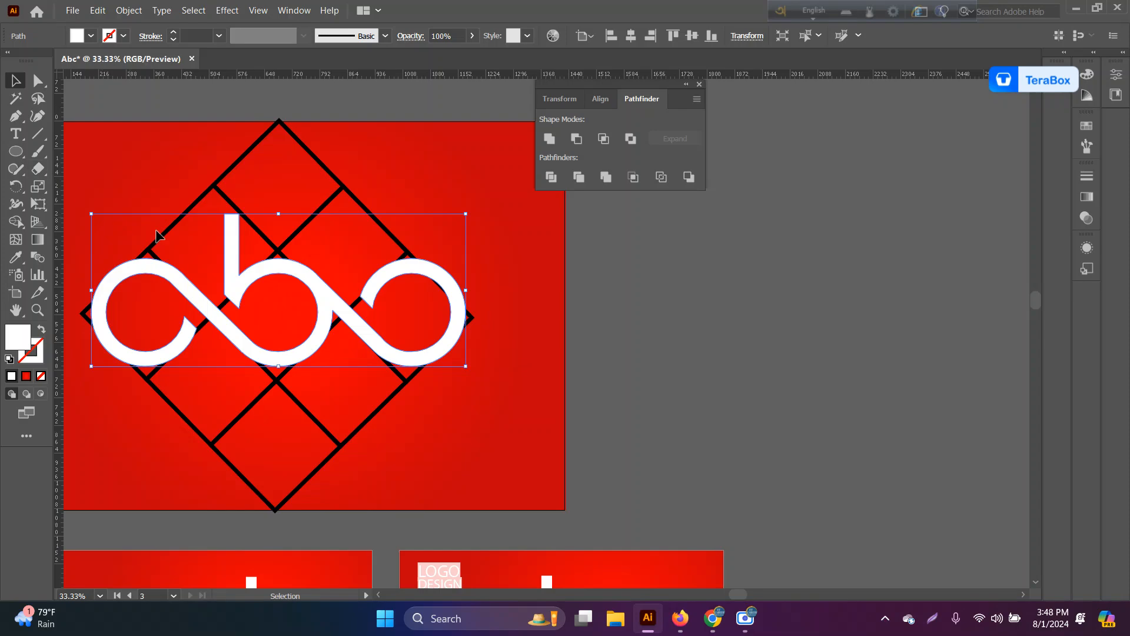
{"action": "key", "text": "ctrl+1"}
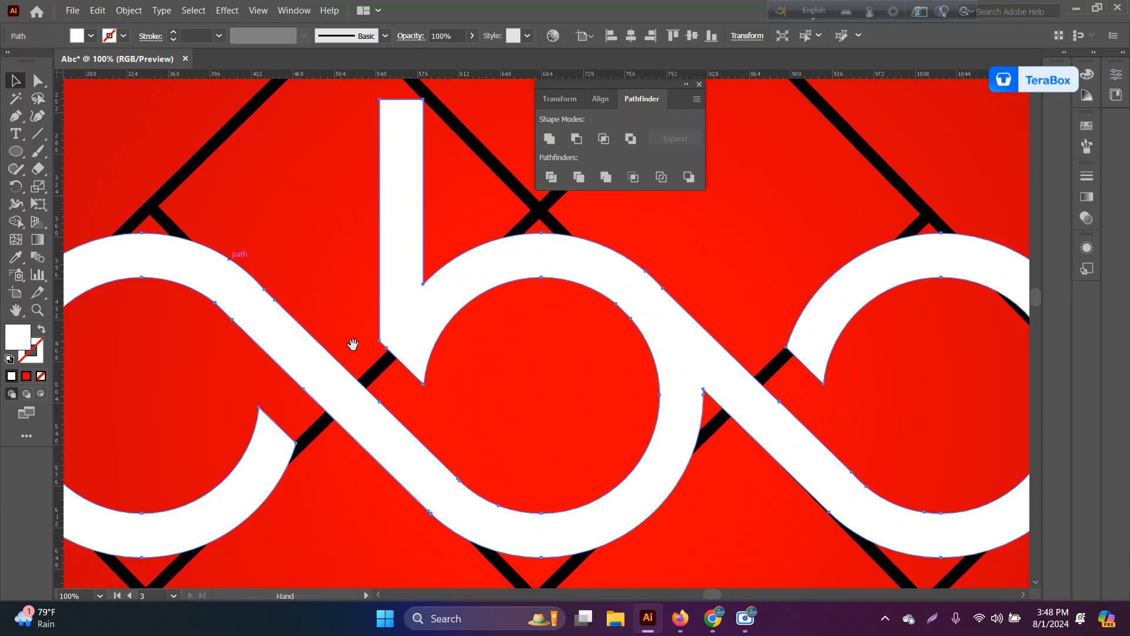
{"action": "left_click", "coordinate": [36, 135]}
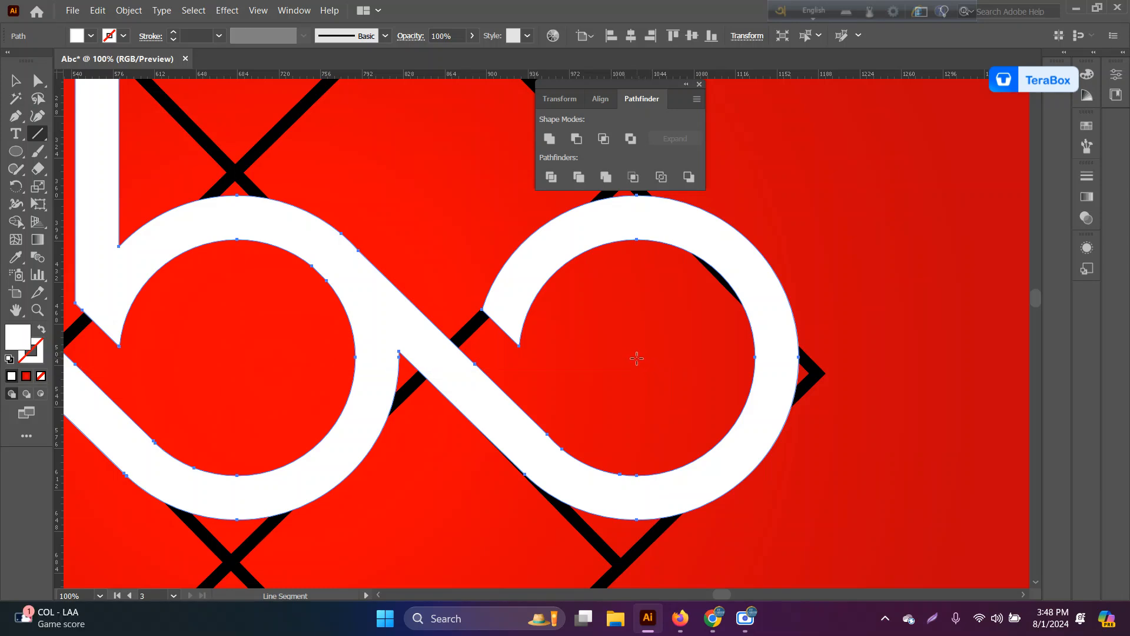
{"action": "mouse_move", "coordinate": [637, 358]}
{"action": "left_mouse_down"}
{"action": "mouse_move", "coordinate": [846, 213]}
{"action": "mouse_move", "coordinate": [839, 200]}
{"action": "left_mouse_up"}
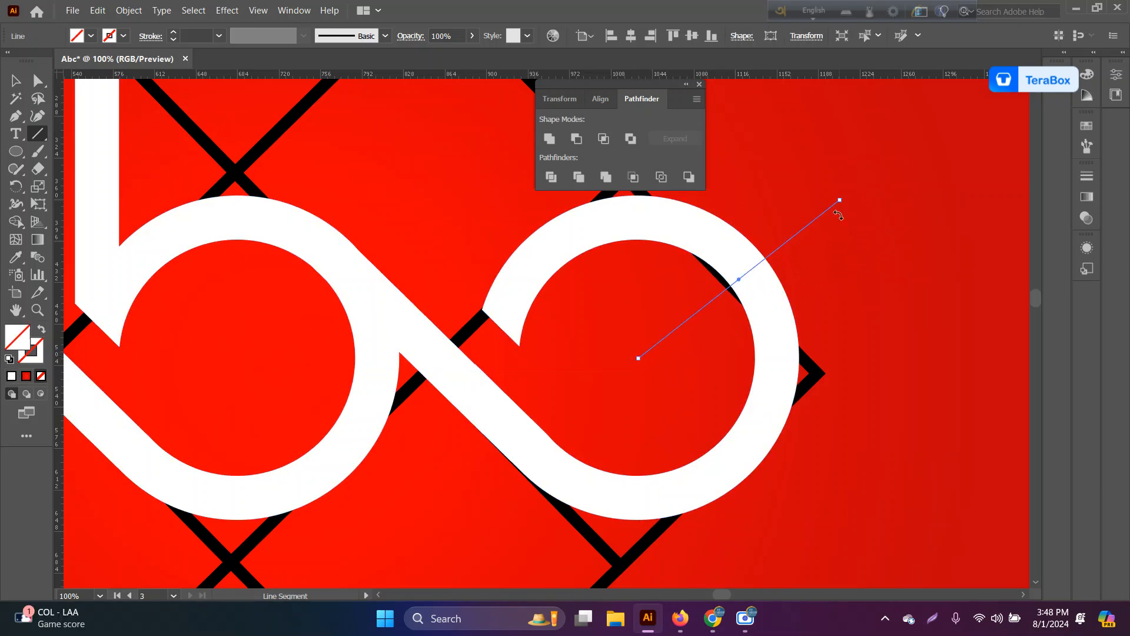
{"action": "left_click_drag", "start_coordinate": [821, 507], "coordinate": [639, 358]}
{"action": "left_click", "coordinate": [15, 80]}
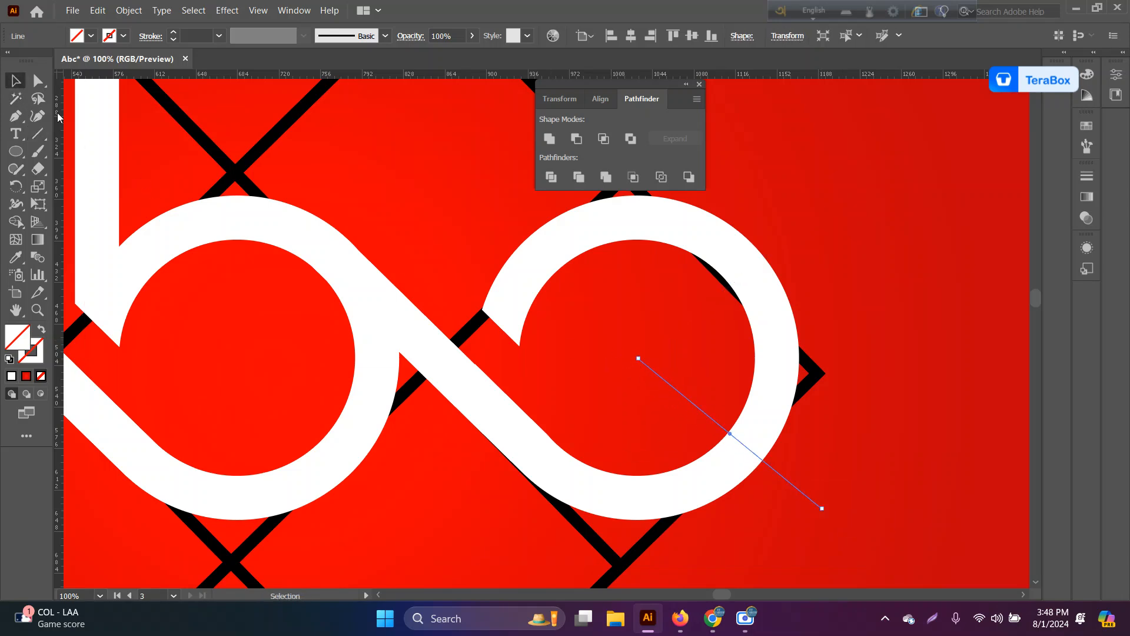
Select both lines with the logo shape and cut away the ring segment between them using Shape Builder to open the c
{"action": "left_click", "coordinate": [674, 385]}
{"action": "left_click", "coordinate": [759, 371], "text": "shift"}
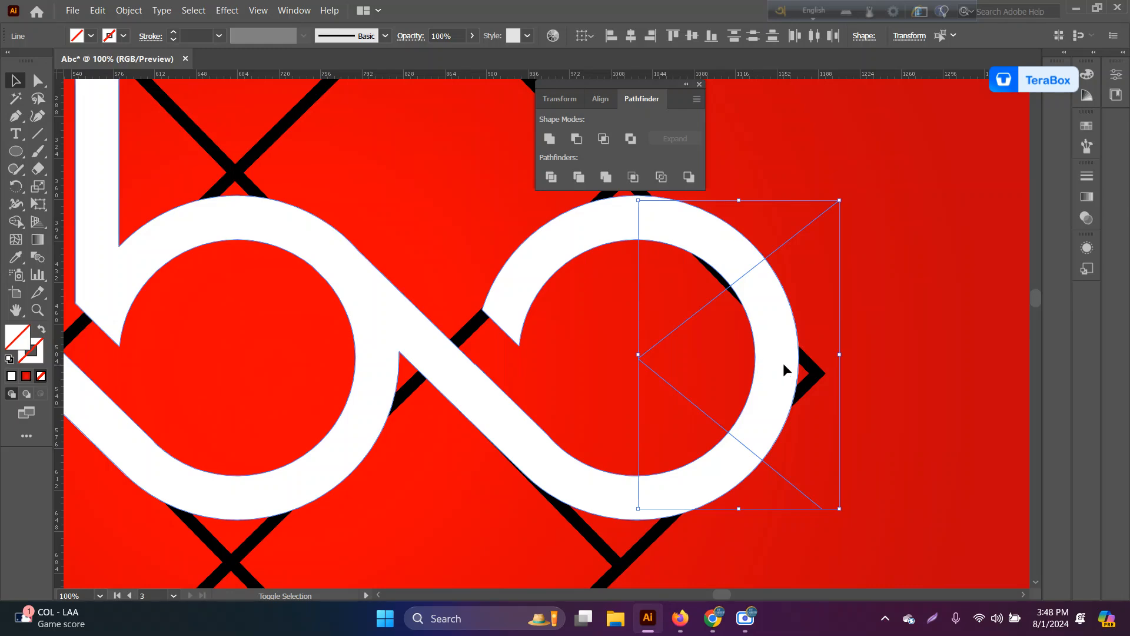
{"action": "left_click", "coordinate": [784, 365], "text": "shift"}
{"action": "left_click", "coordinate": [24, 221]}
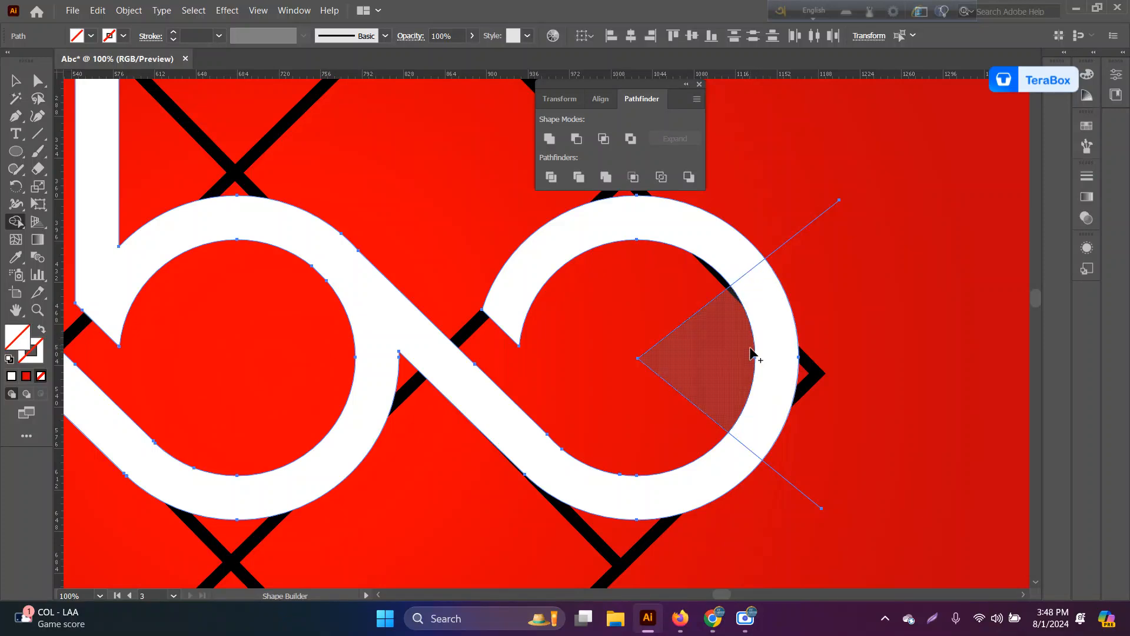
{"action": "left_click_drag", "start_coordinate": [659, 348], "coordinate": [1013, 373]}
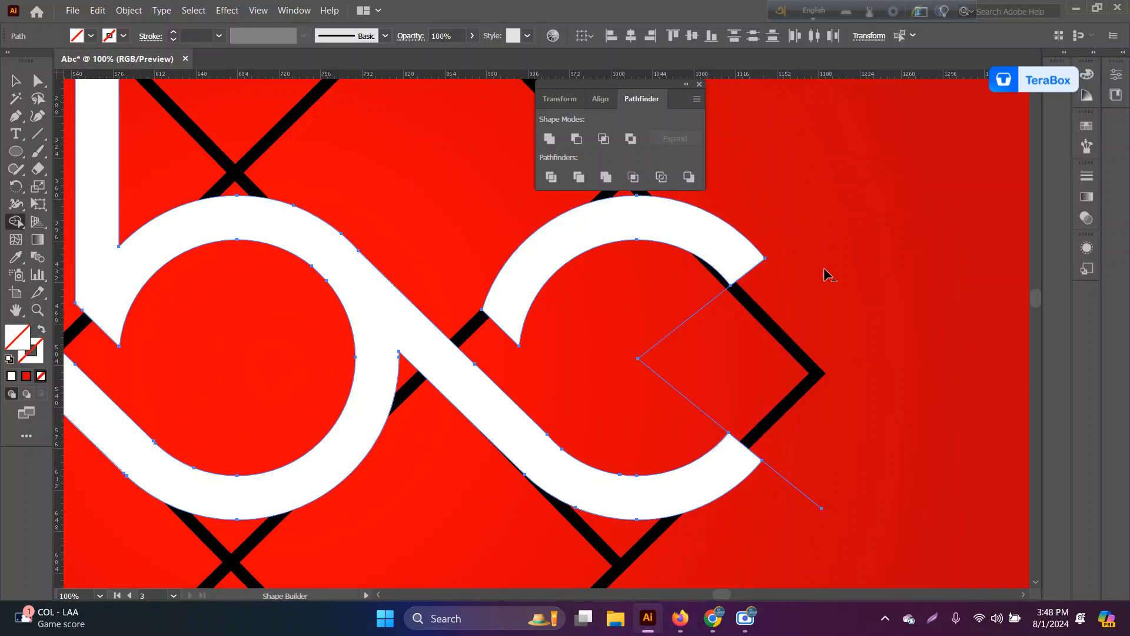
{"action": "left_click", "coordinate": [668, 353], "text": "alt"}
{"action": "key", "text": "v"}
{"action": "left_click", "coordinate": [236, 171]}
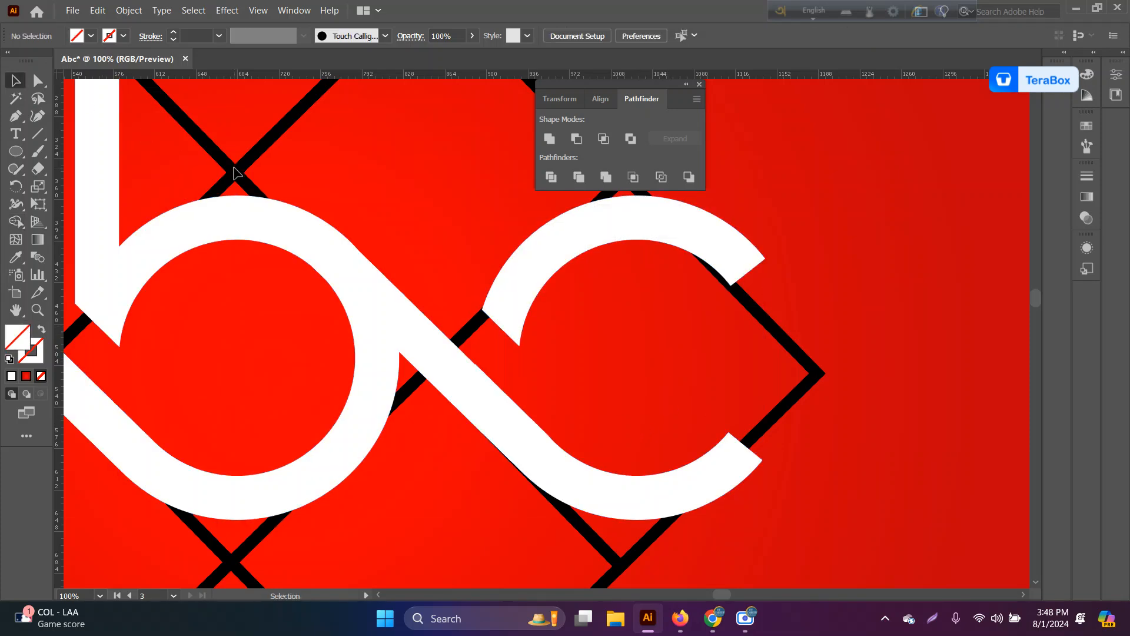
{"action": "scroll", "coordinate": [414, 269], "scroll_direction": "down", "scroll_amount": 1}
{"action": "key", "text": "a"}
{"action": "key", "text": "ctrl+minus"}
{"action": "key", "text": "ctrl+minus"}
{"action": "key", "text": "ctrl+minus"}
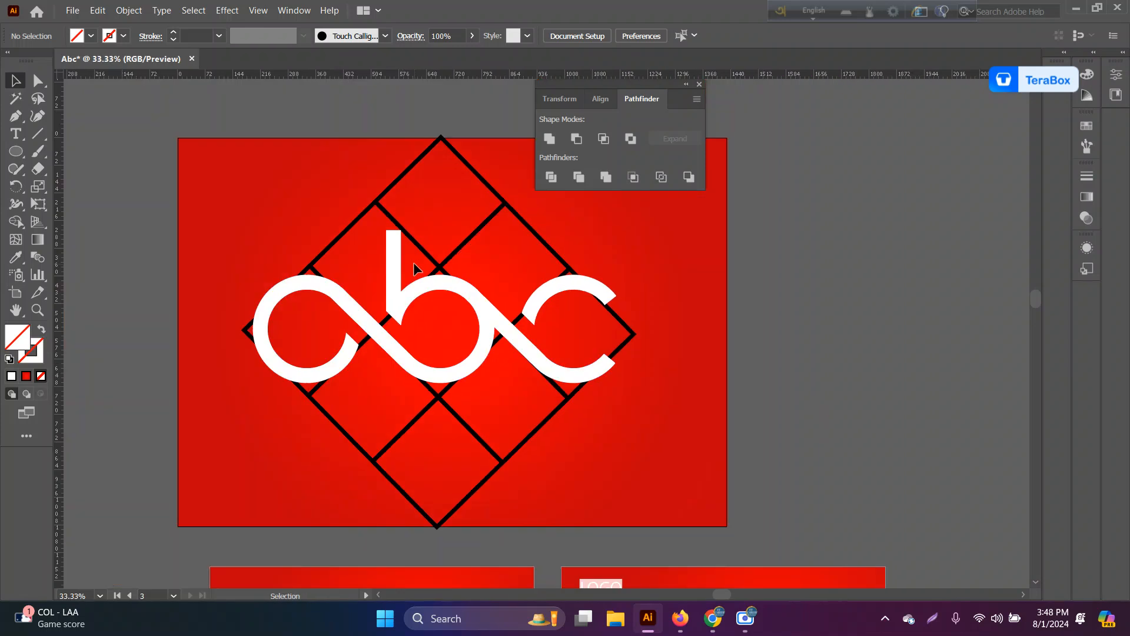
{"action": "left_click_drag", "start_coordinate": [422, 294], "coordinate": [848, 353]}
{"action": "key", "text": "ctrl+z"}
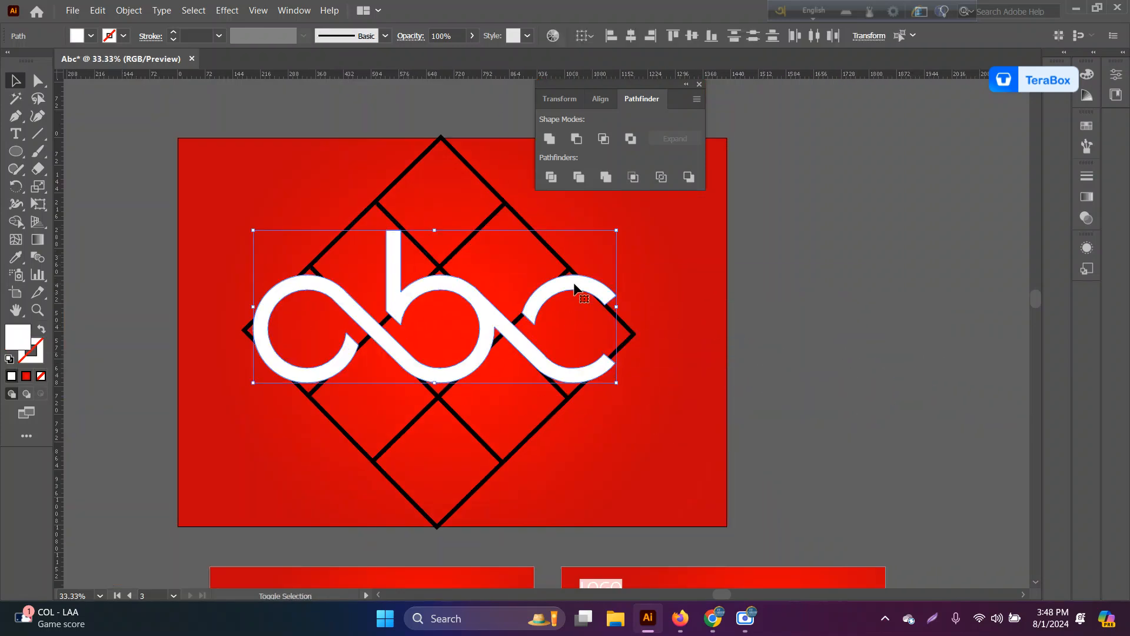
{"action": "double_click", "coordinate": [580, 286]}
{"action": "left_click", "coordinate": [811, 331]}
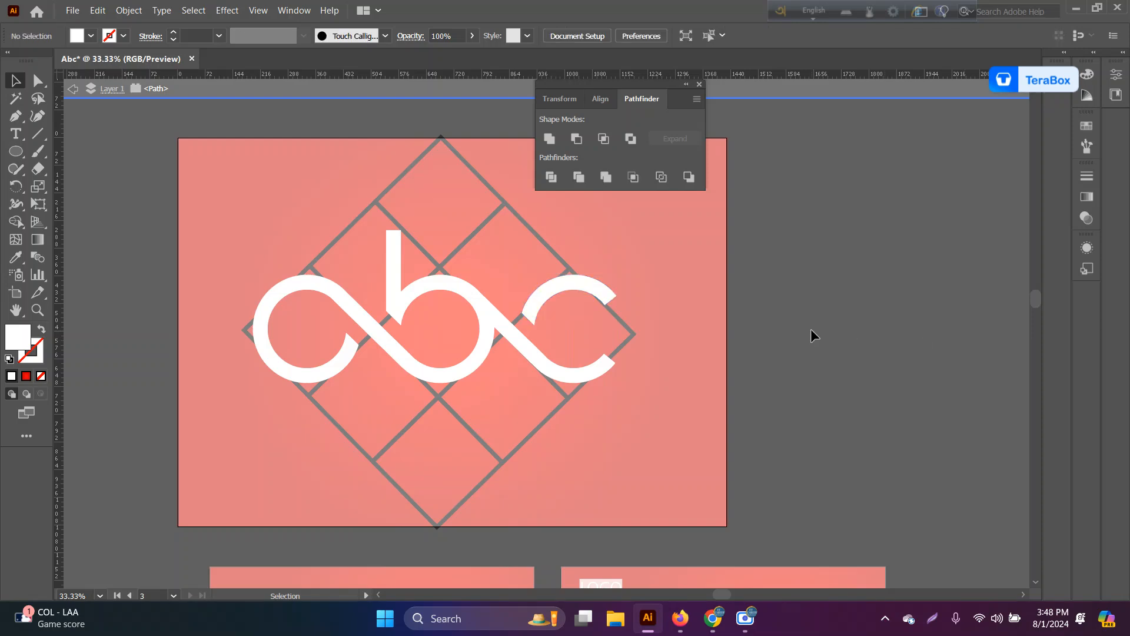
{"action": "left_click", "coordinate": [72, 89]}
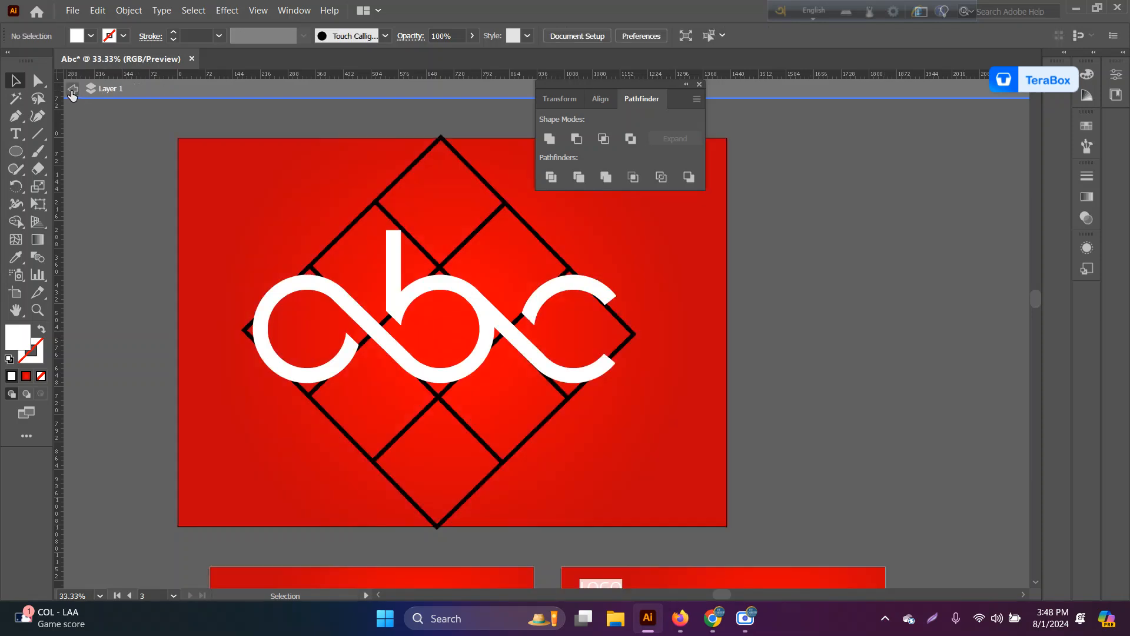
Move the abc logo aside to the right and delete all the rotated grid squares from the red background
{"action": "left_click", "coordinate": [394, 294]}
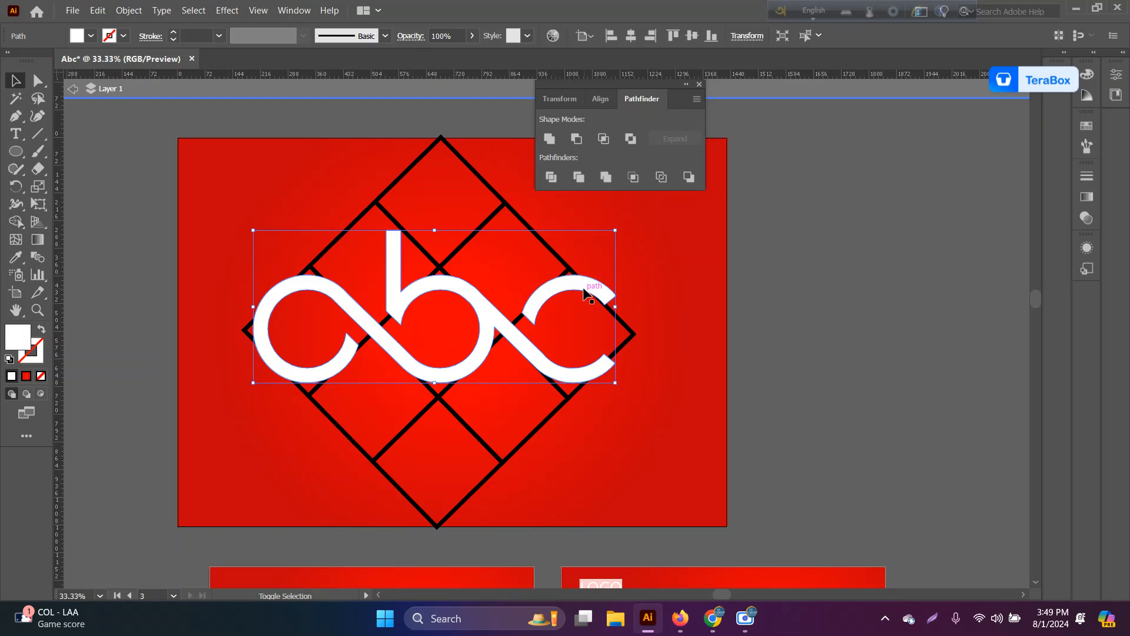
{"action": "left_click_drag", "start_coordinate": [591, 299], "coordinate": [1006, 307]}
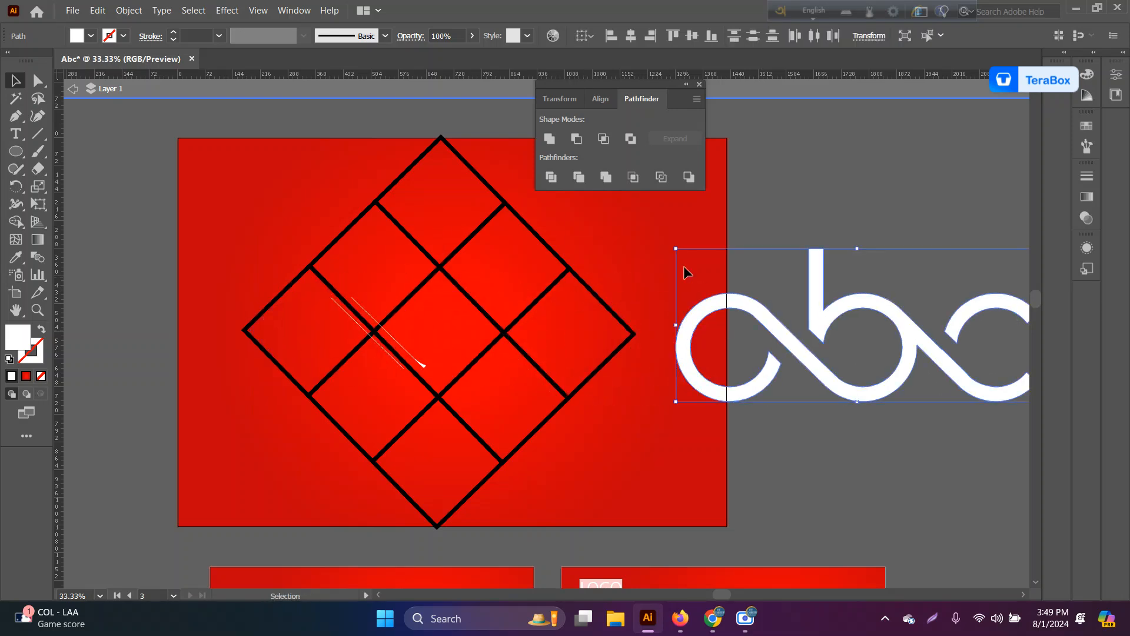
{"action": "left_click_drag", "start_coordinate": [596, 242], "coordinate": [247, 357]}
{"action": "key", "text": "Delete"}
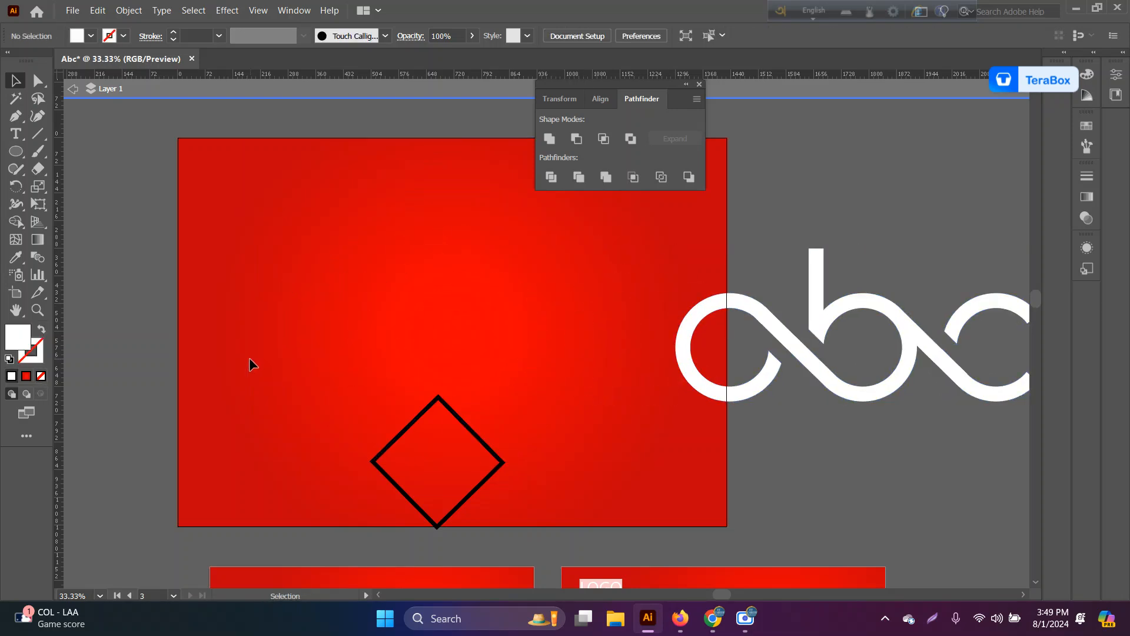
{"action": "left_click_drag", "start_coordinate": [495, 499], "coordinate": [532, 511]}
{"action": "key", "text": "Delete"}
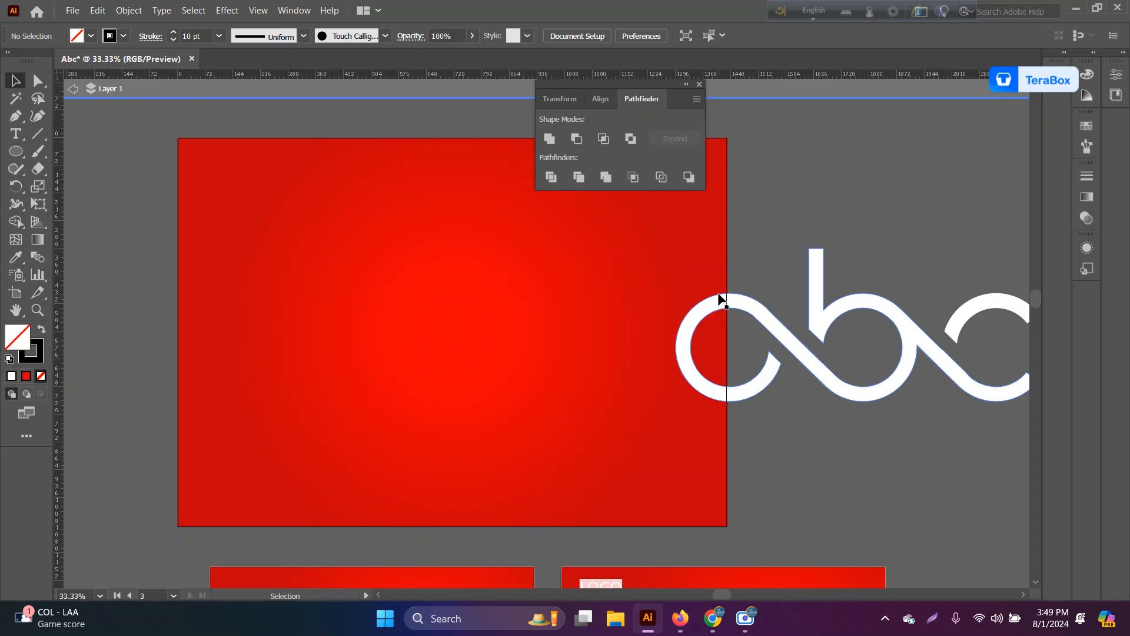
Group all the abc logo pieces and leave isolation mode
{"action": "left_click_drag", "start_coordinate": [638, 247], "coordinate": [991, 431]}
{"action": "key", "text": "ctrl+g"}
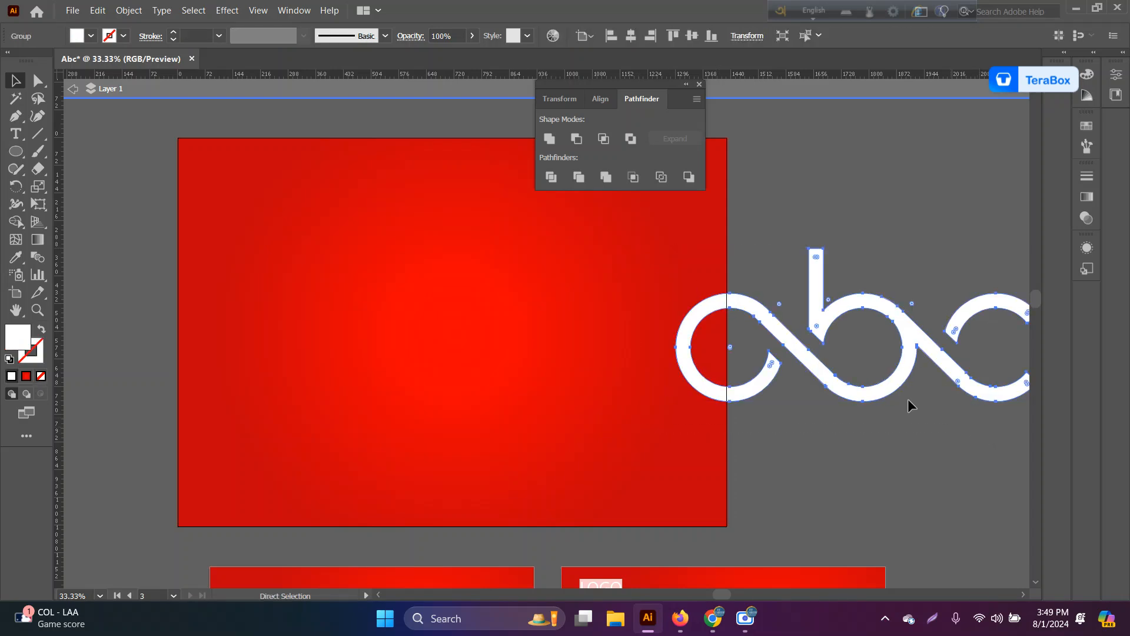
{"action": "left_click", "coordinate": [474, 303]}
{"action": "double_click", "coordinate": [475, 303]}
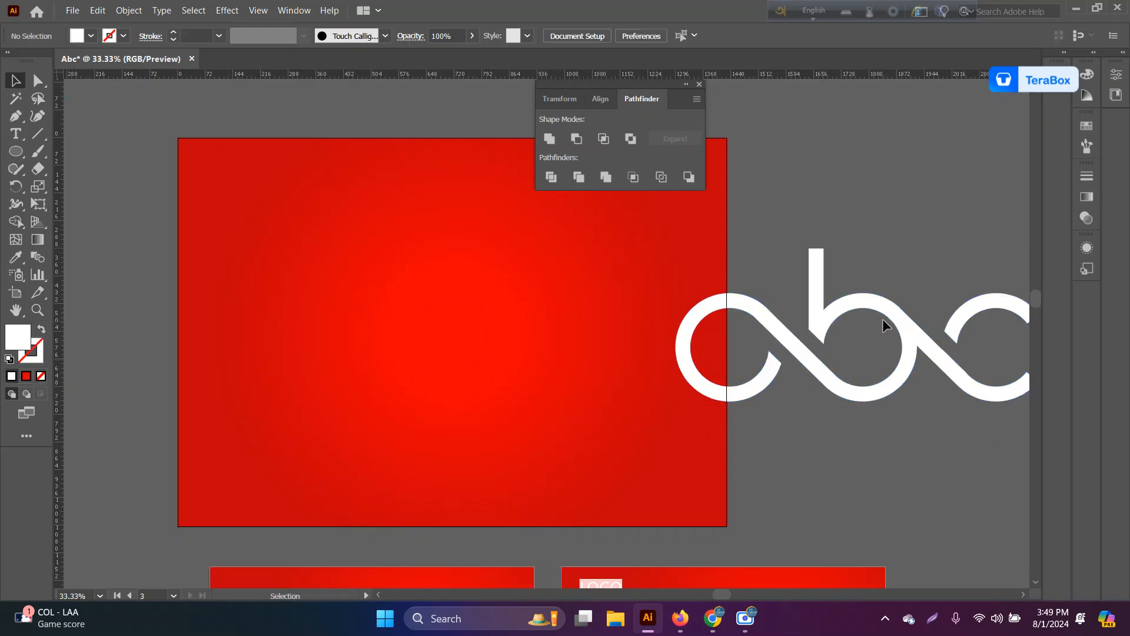
Move the grouped logo back onto the large red background and centre it horizontally and vertically on the artboard
{"action": "left_click_drag", "start_coordinate": [882, 319], "coordinate": [468, 279]}
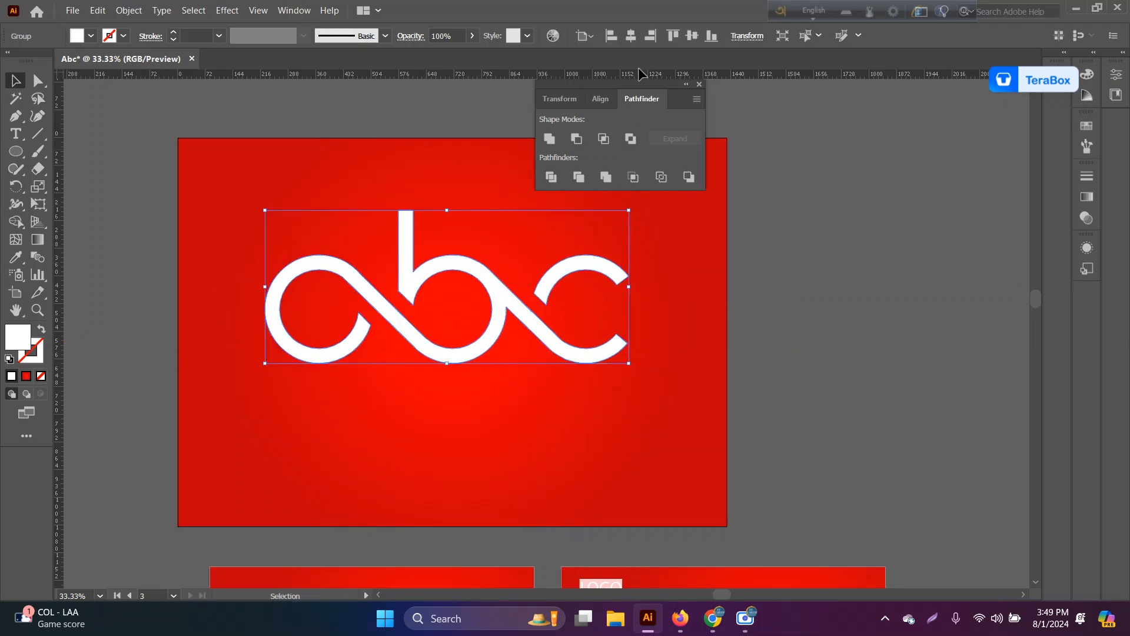
{"action": "left_click", "coordinate": [631, 37]}
{"action": "left_click", "coordinate": [692, 35]}
{"action": "left_click", "coordinate": [892, 315]}
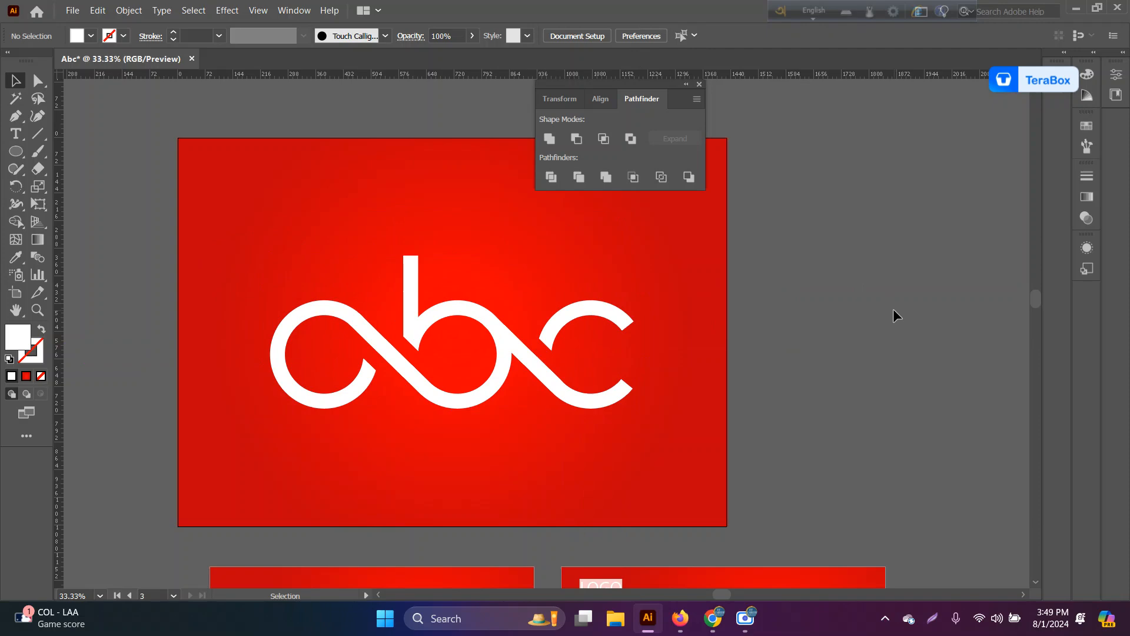
Delete Artboard 3 around the large logo while keeping its artwork
{"action": "scroll", "coordinate": [644, 422], "scroll_direction": "down", "scroll_amount": 5}
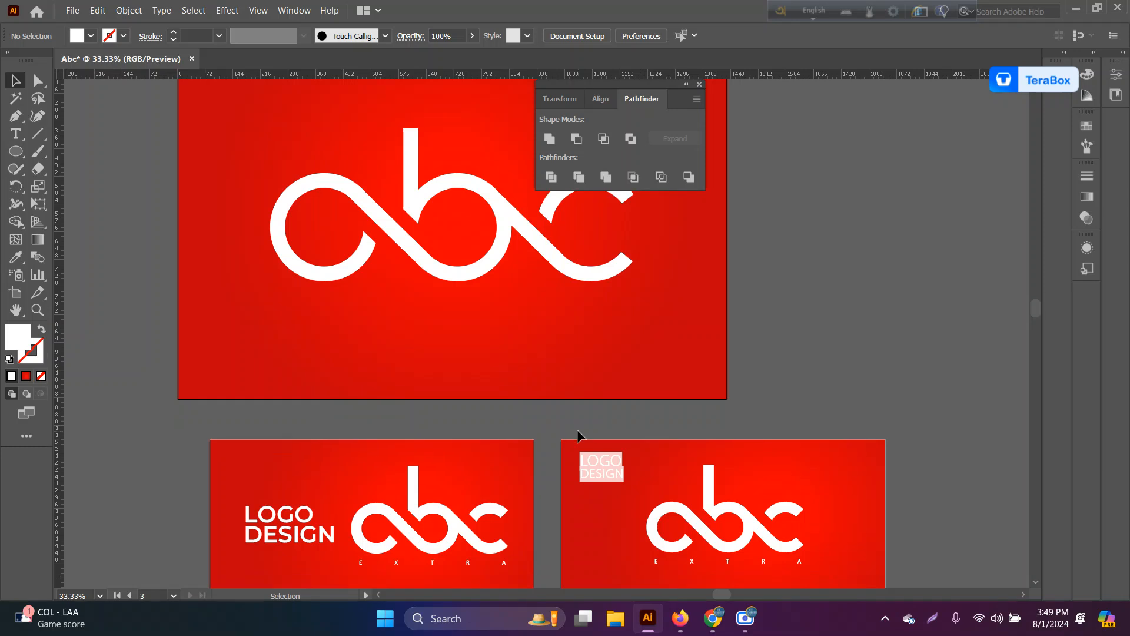
{"action": "scroll", "coordinate": [577, 435], "scroll_direction": "up", "scroll_amount": 1}
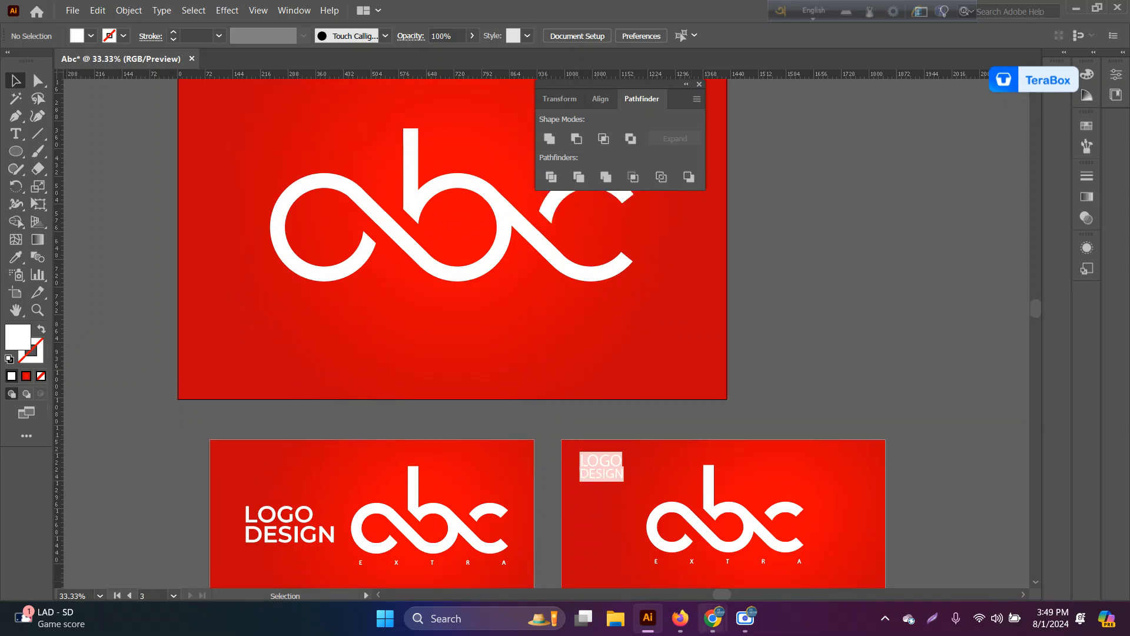
{"action": "mouse_move", "coordinate": [739, 624]}
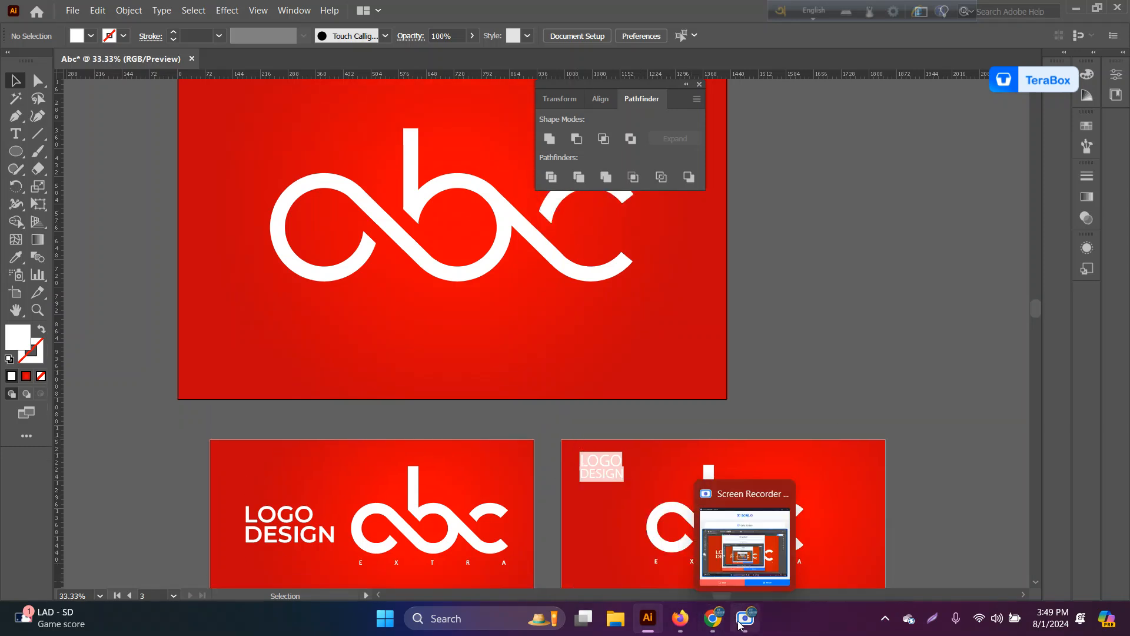
{"action": "scroll", "coordinate": [545, 542], "scroll_direction": "down", "scroll_amount": 1}
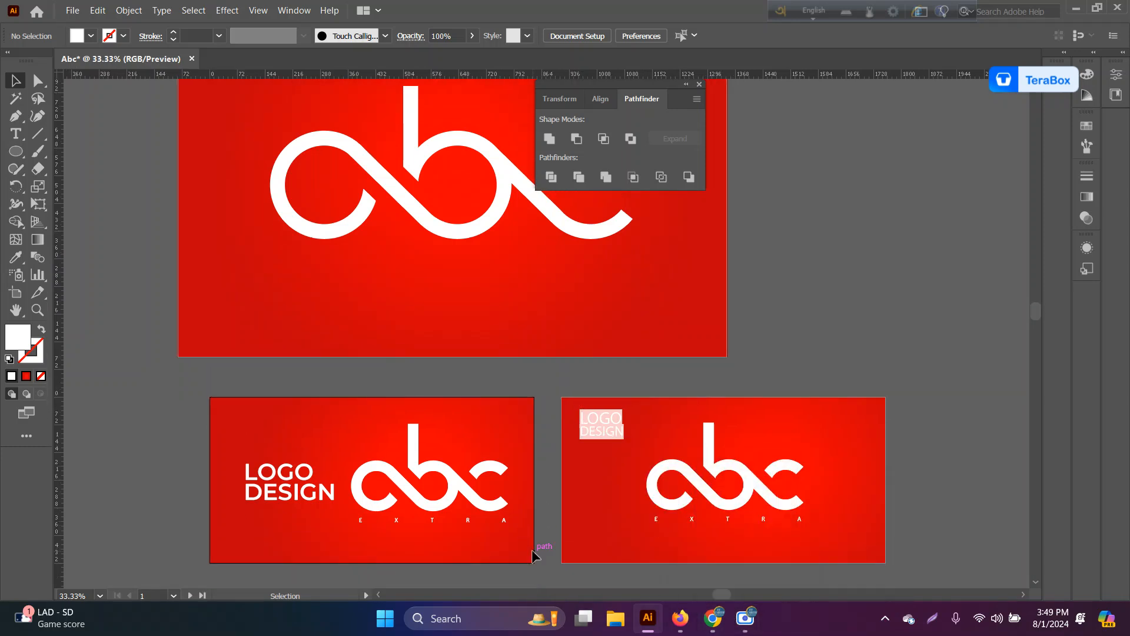
{"action": "left_click", "coordinate": [16, 292]}
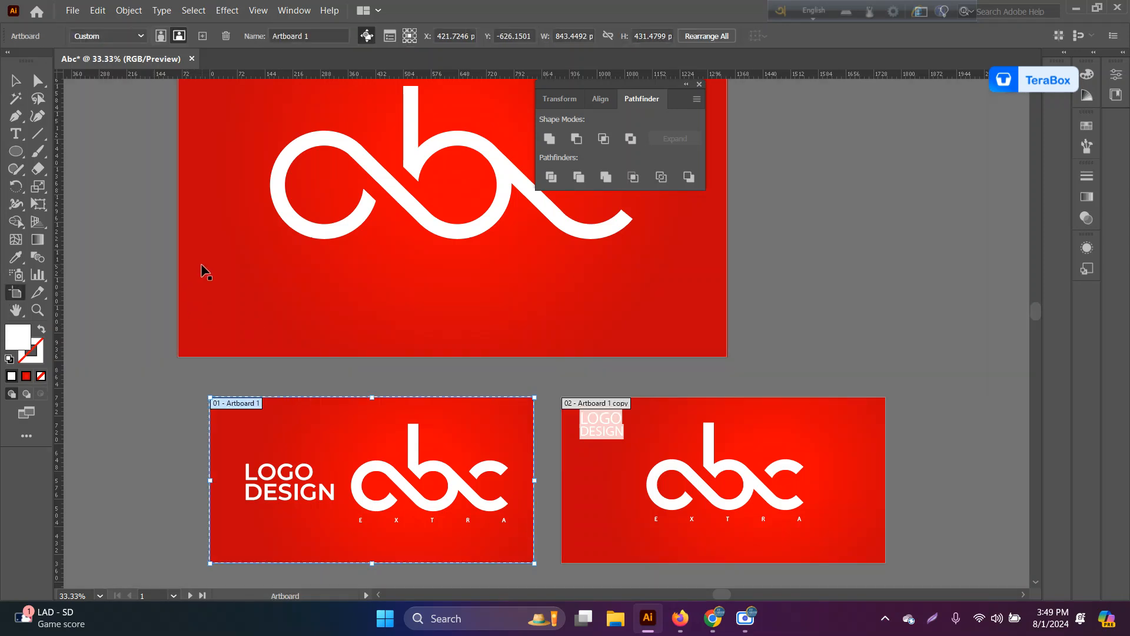
{"action": "left_click", "coordinate": [218, 247]}
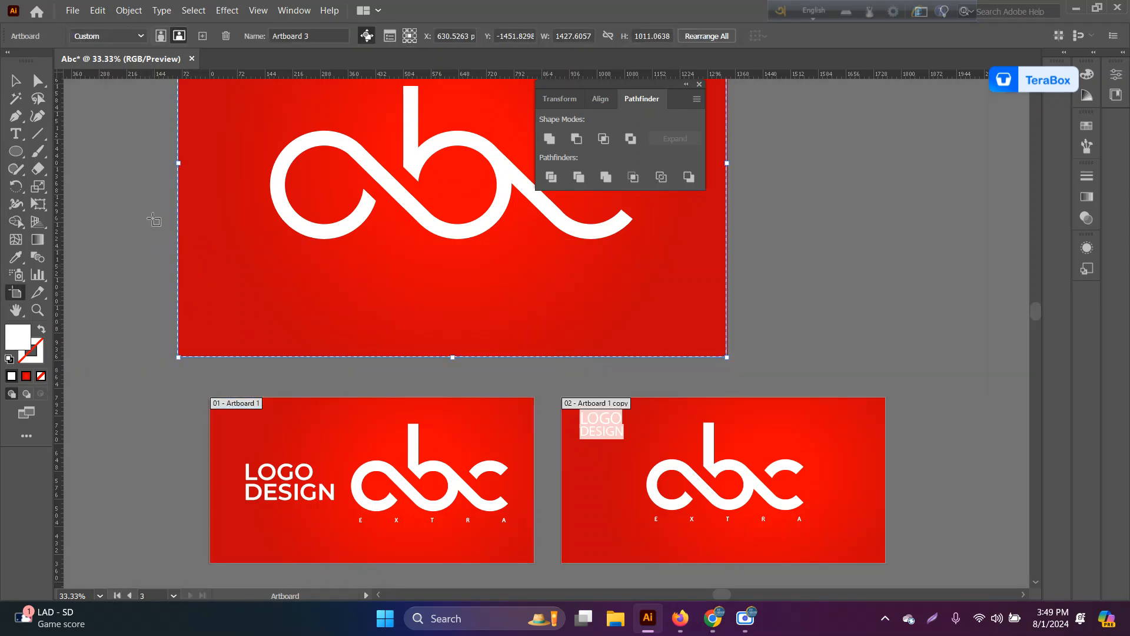
{"action": "left_click_drag", "start_coordinate": [154, 218], "coordinate": [271, 279]}
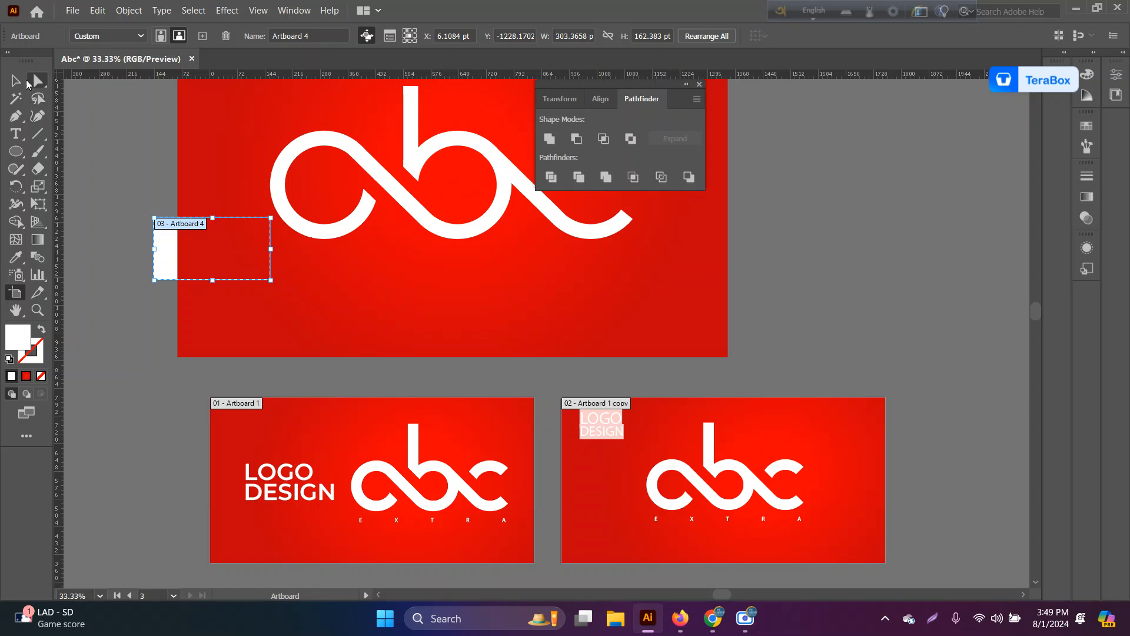
{"action": "left_click", "coordinate": [28, 83]}
{"action": "left_click", "coordinate": [16, 297]}
{"action": "key", "text": "Delete"}
{"action": "left_click", "coordinate": [20, 89]}
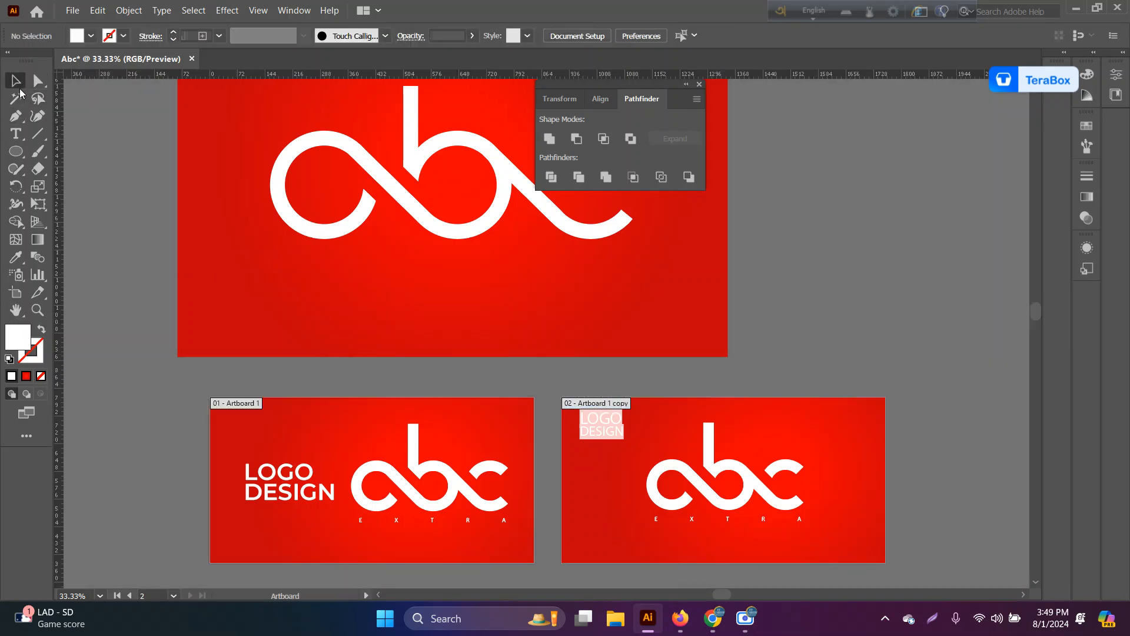
Delete the large abc logo from its red background and remove the Artboard 1 copy artboard
{"action": "left_click", "coordinate": [328, 240]}
{"action": "key", "text": "Delete"}
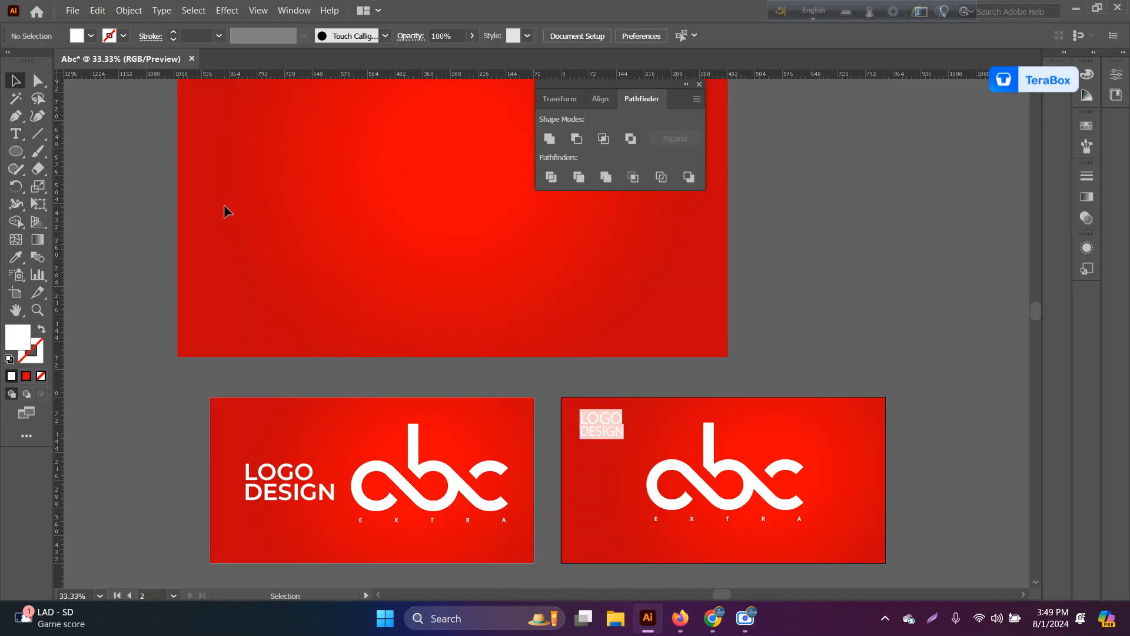
{"action": "key", "text": "a"}
{"action": "left_click", "coordinate": [222, 211]}
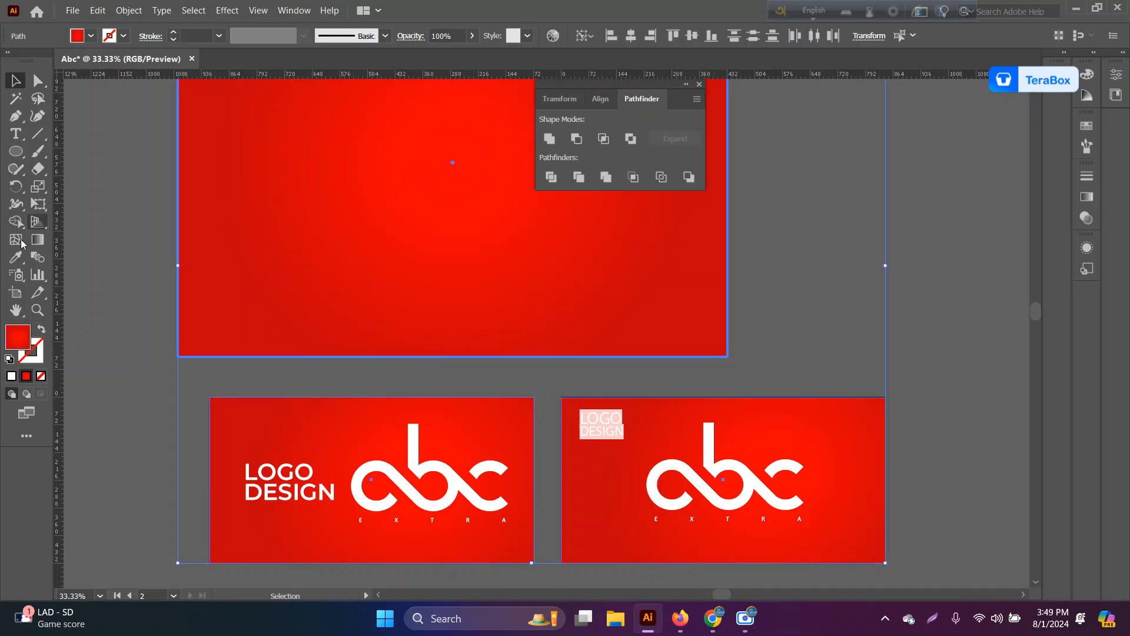
{"action": "key", "text": "shift+o"}
{"action": "key", "text": "shift+Page_Up"}
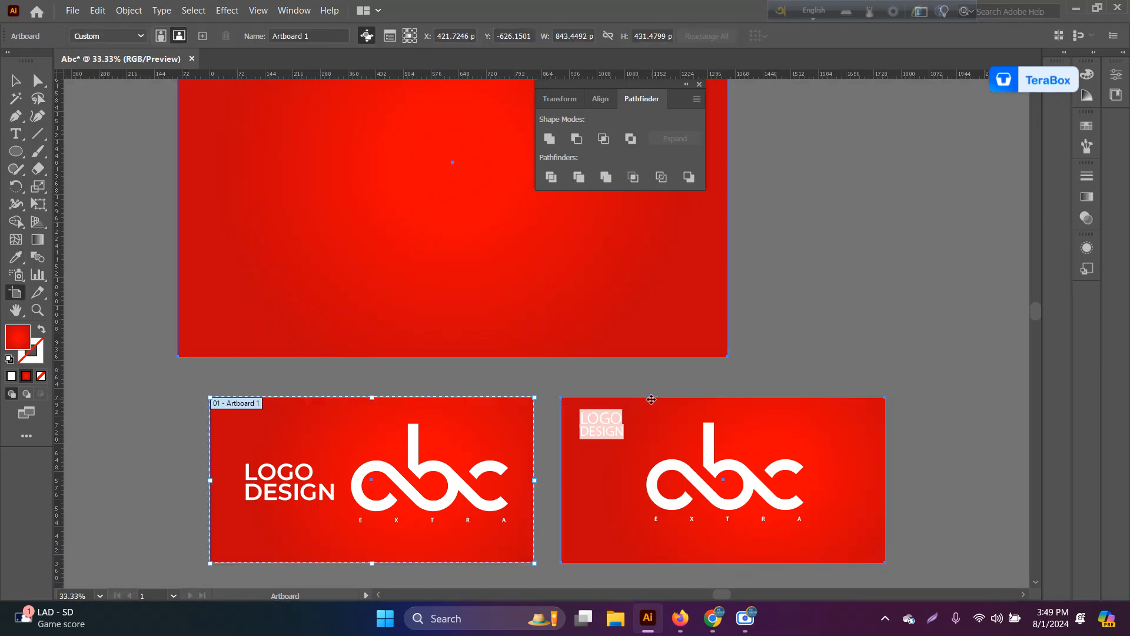
{"action": "left_click", "coordinate": [16, 81]}
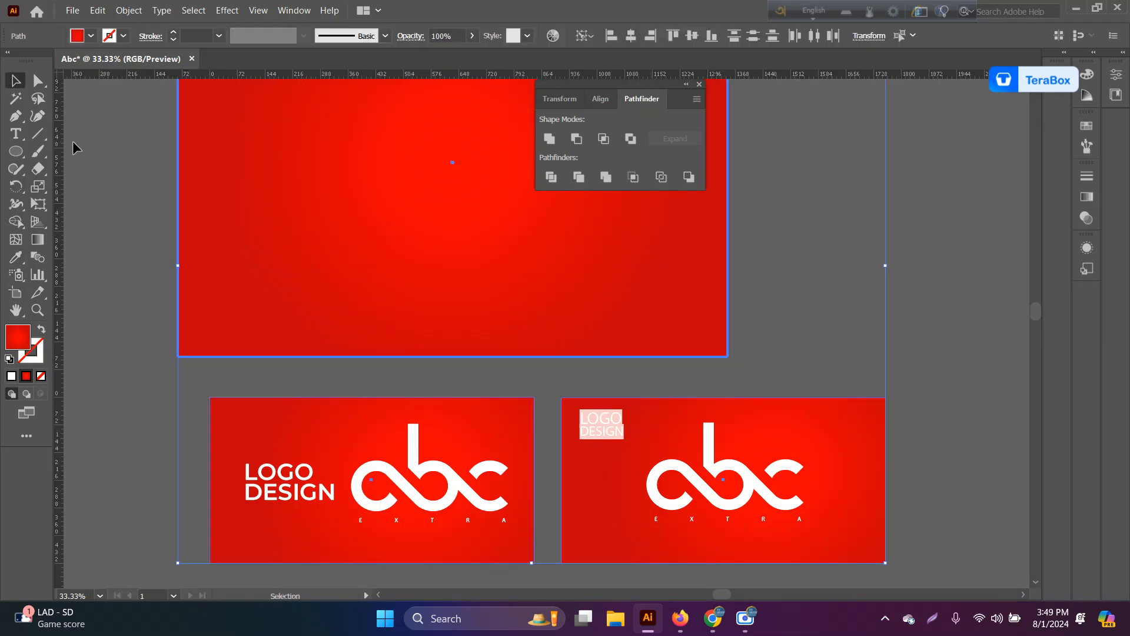
{"action": "left_click", "coordinate": [76, 148]}
Export the artwork to the Desktop as Abc.png in PNG format, using all artboards
{"action": "left_click", "coordinate": [72, 10]}
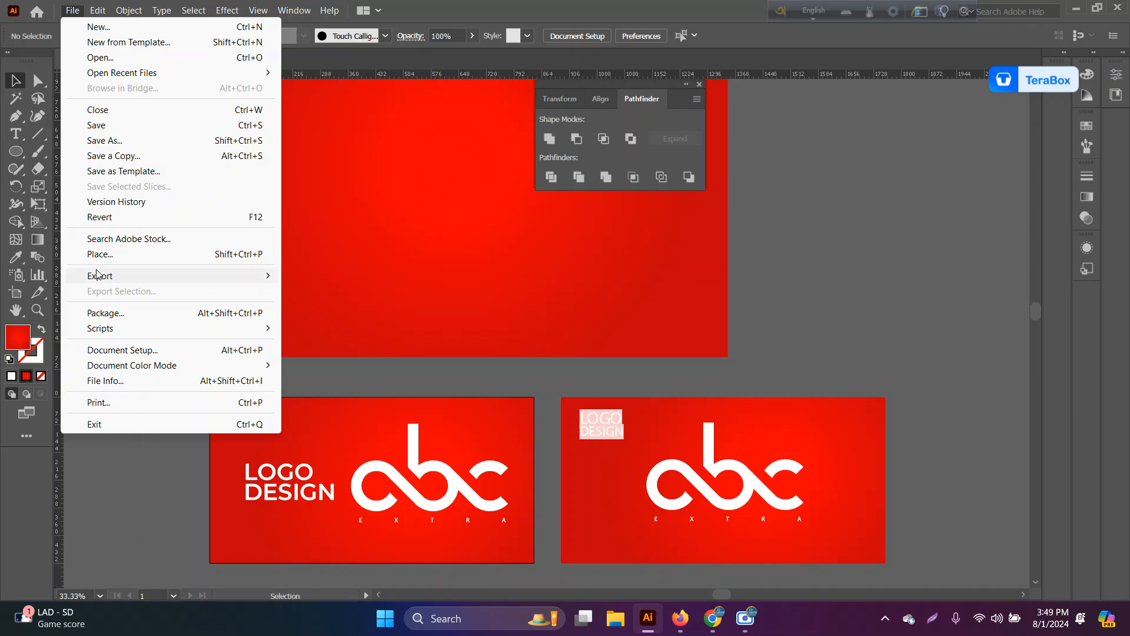
{"action": "mouse_move", "coordinate": [99, 275]}
{"action": "left_click", "coordinate": [300, 291]}
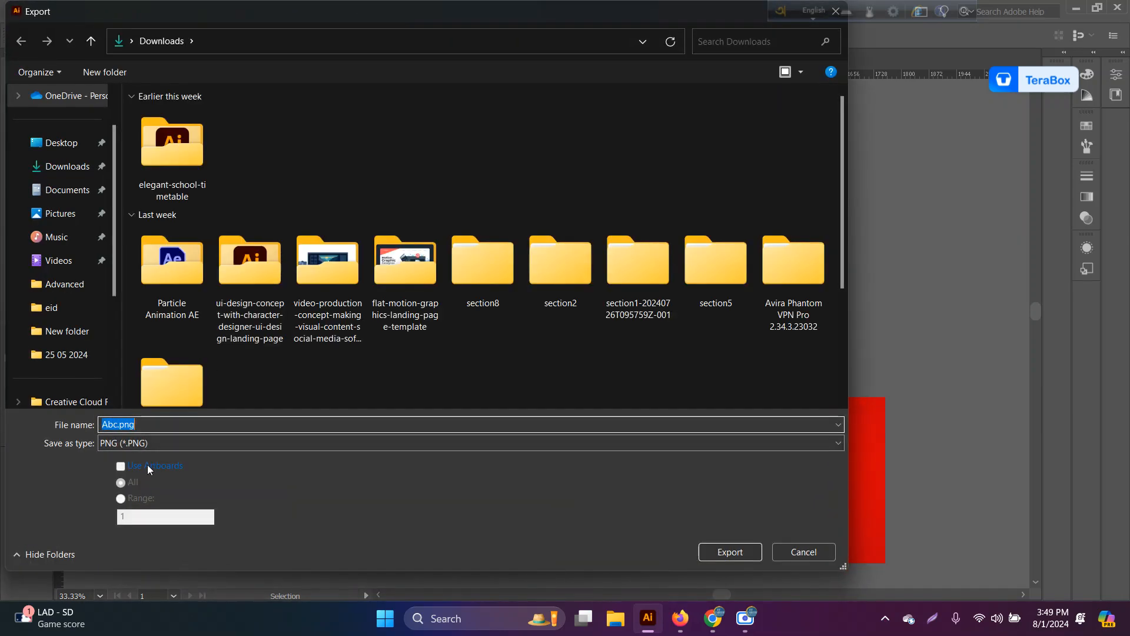
{"action": "left_click", "coordinate": [147, 464]}
{"action": "left_click", "coordinate": [59, 142]}
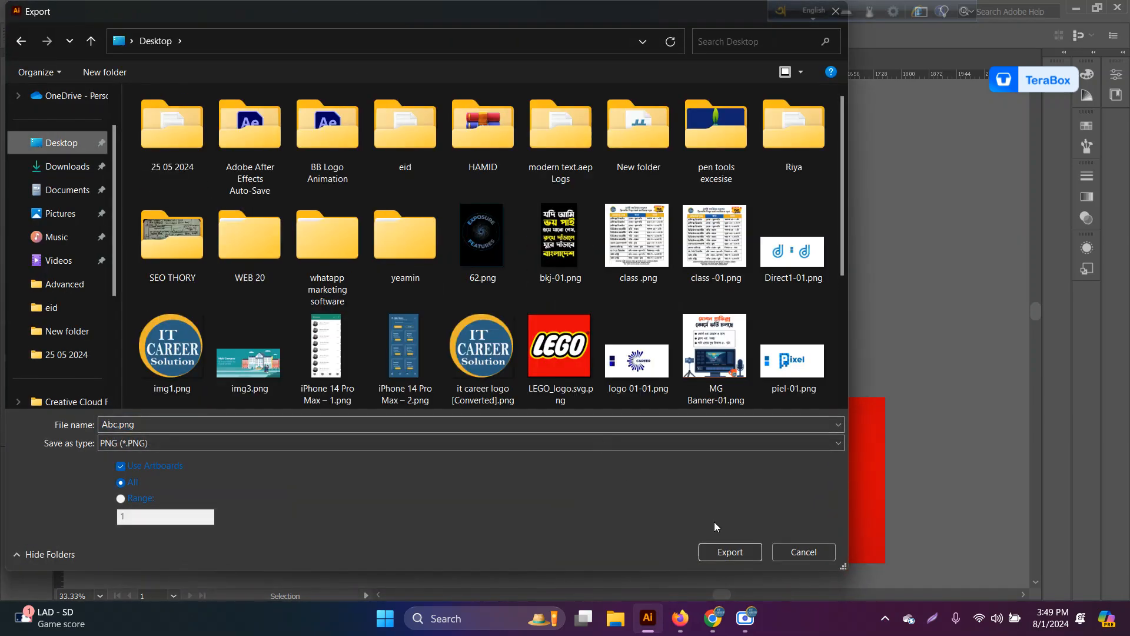
{"action": "left_click", "coordinate": [715, 545]}
{"action": "left_click", "coordinate": [590, 527]}
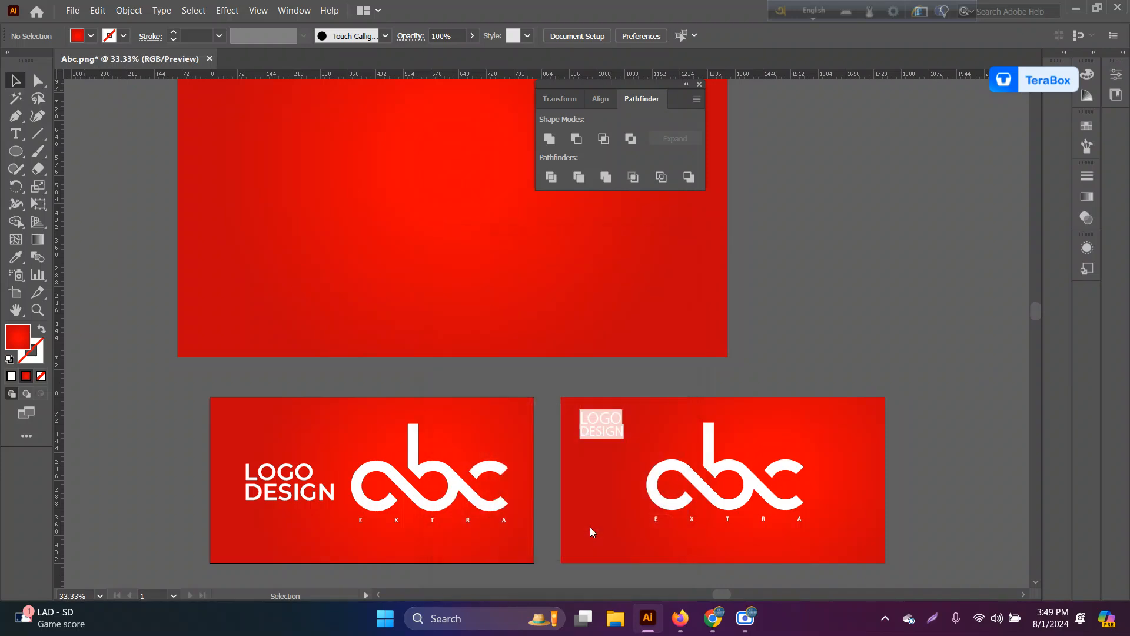